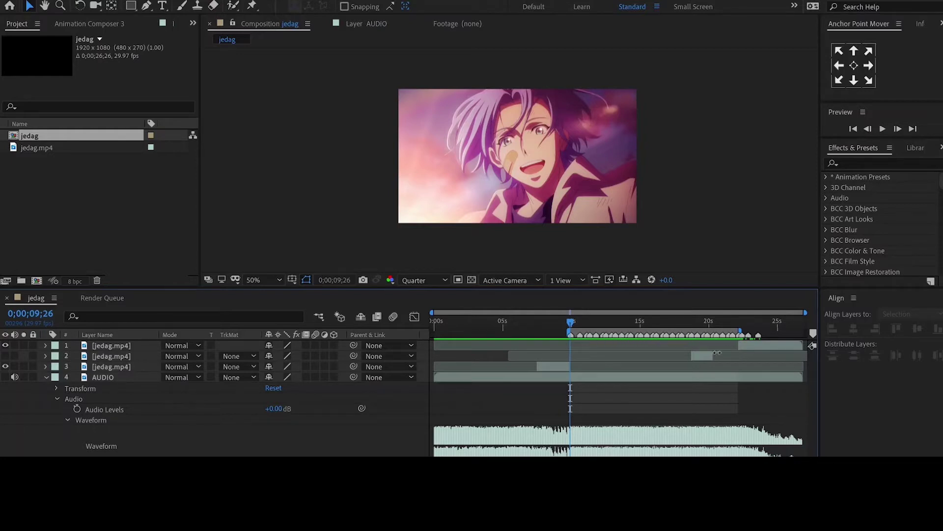
# Split the clip layer that ends at 0;00;09;26 at that point in the timeline.
pyautogui.click(545, 368)
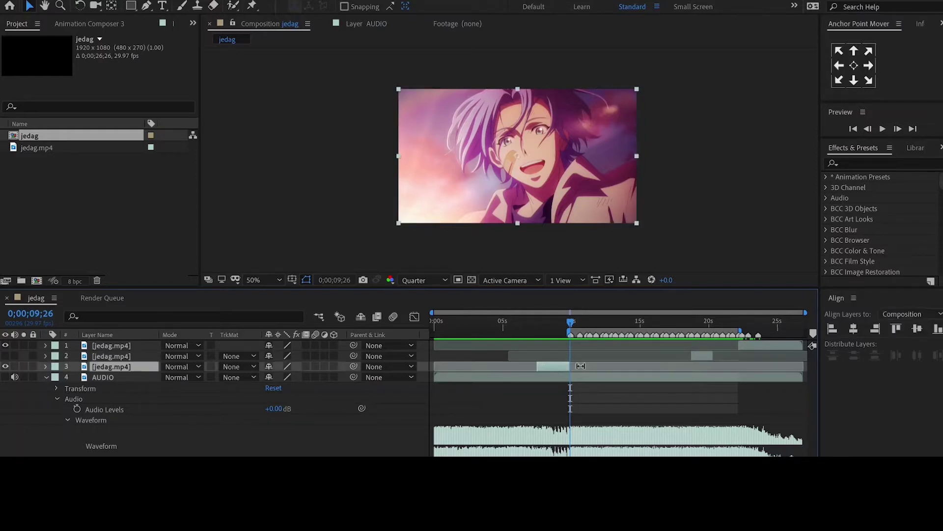
pyautogui.moveTo(757, 323); pyautogui.dragTo(637, 312)
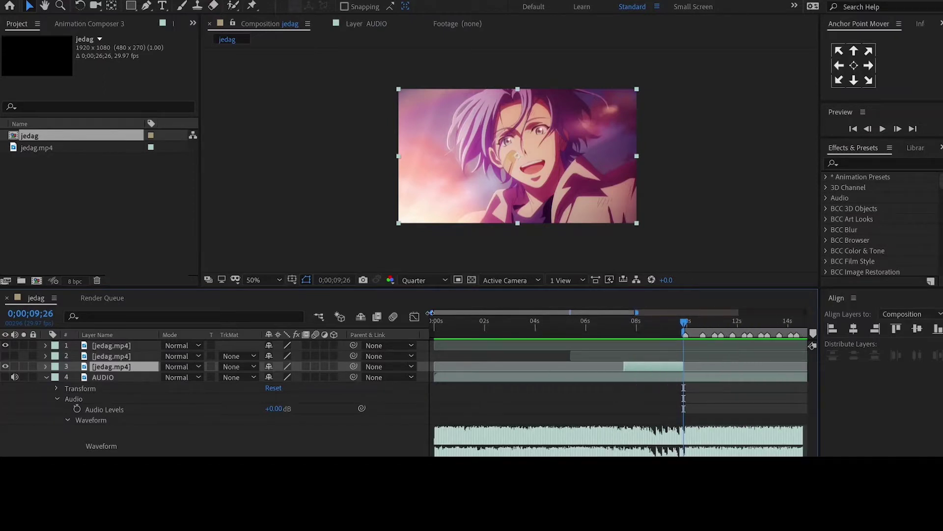
pyautogui.scroll(5, 484, 315)
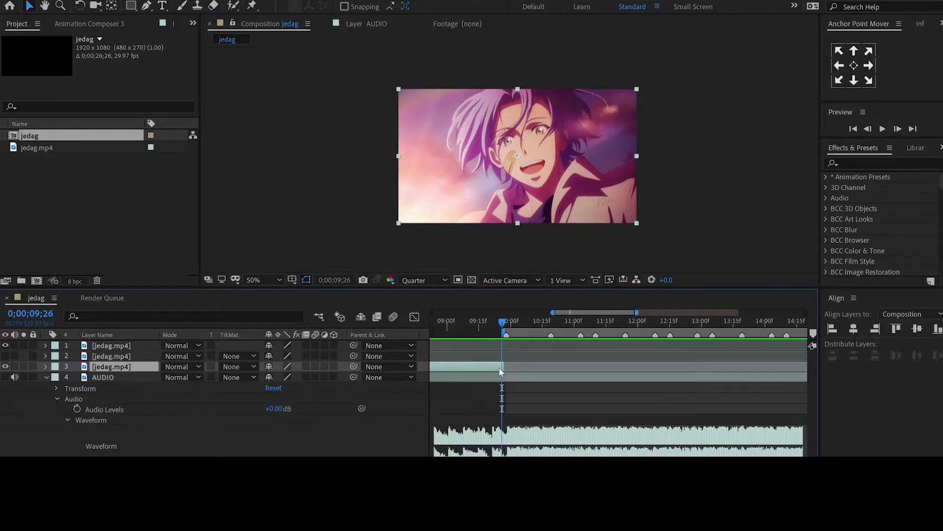
pyautogui.hotkey('ctrl', 'shift', 'd')
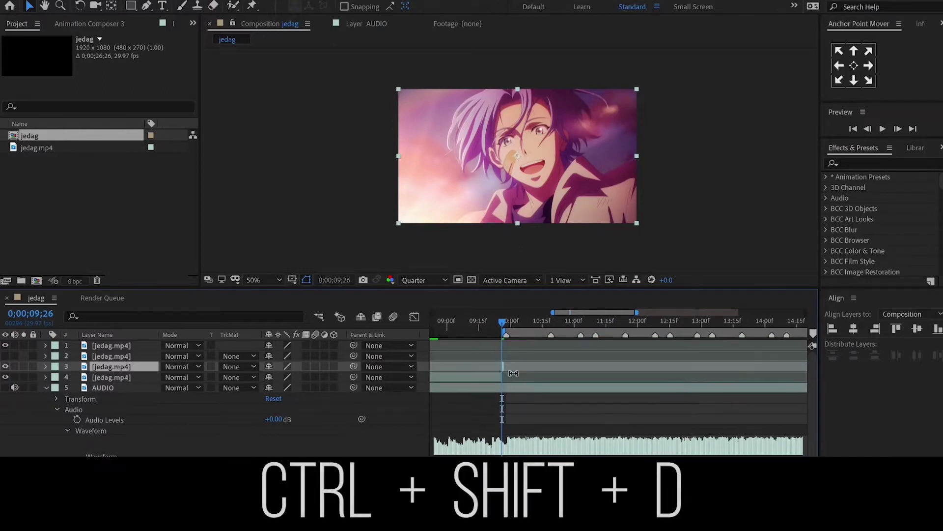
# Freeze the frame of the short split-off clip and extend that layer to 0;00;16;05.
pyautogui.rightClick(505, 371)
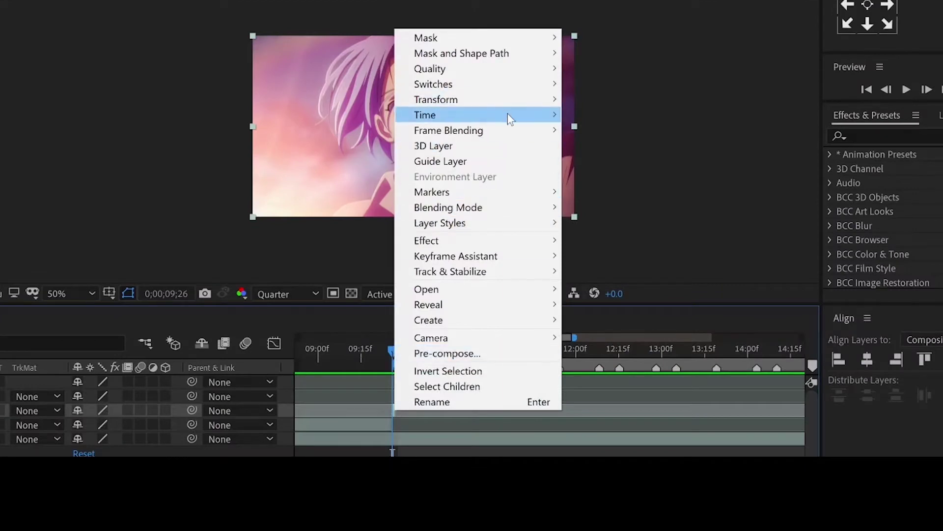
pyautogui.moveTo(508, 114)
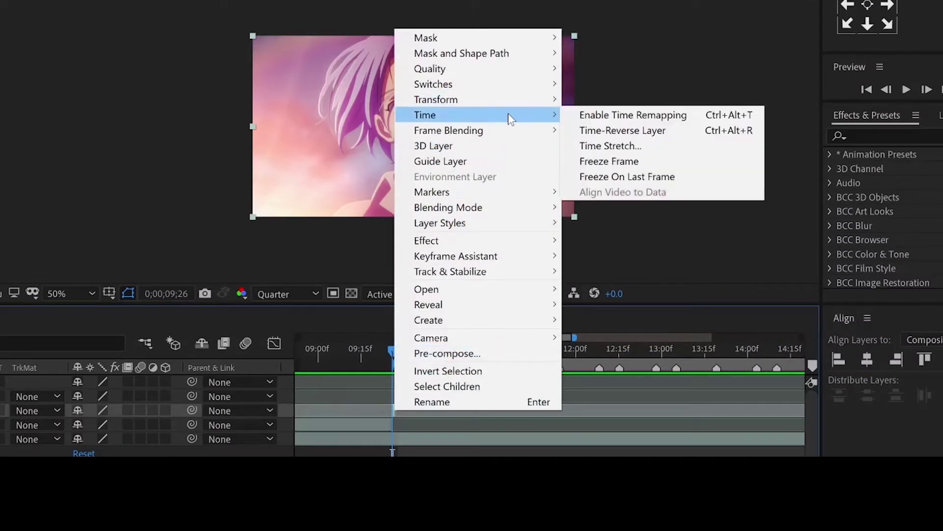
pyautogui.click(609, 161)
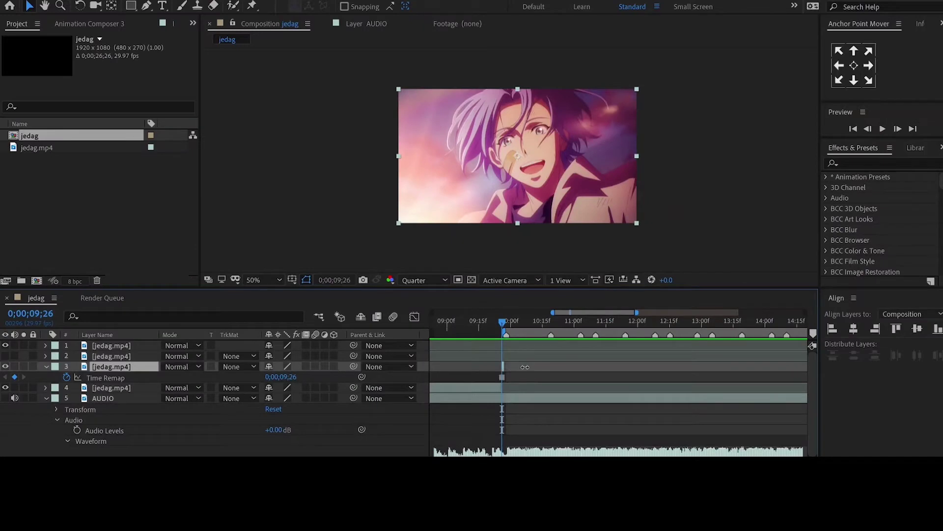
pyautogui.moveTo(525, 367); pyautogui.dragTo(736, 372)
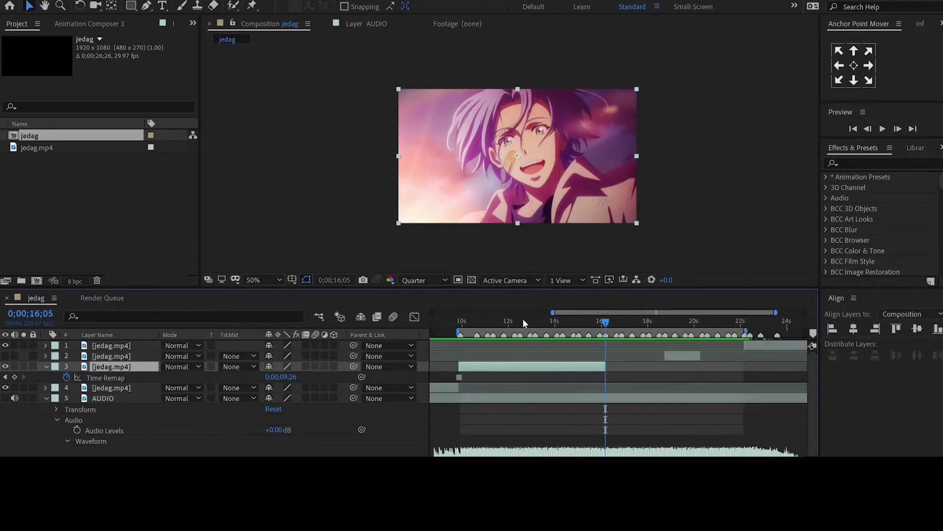
# Pre-compose the frozen clip as jedag.mp4 Comp 1, leaving all attributes in jedag, and duplicate it for the LANGA and BACKGROUND layers.
pyautogui.click(523, 319)
pyautogui.hotkey('ctrl', 'shift', 'c')
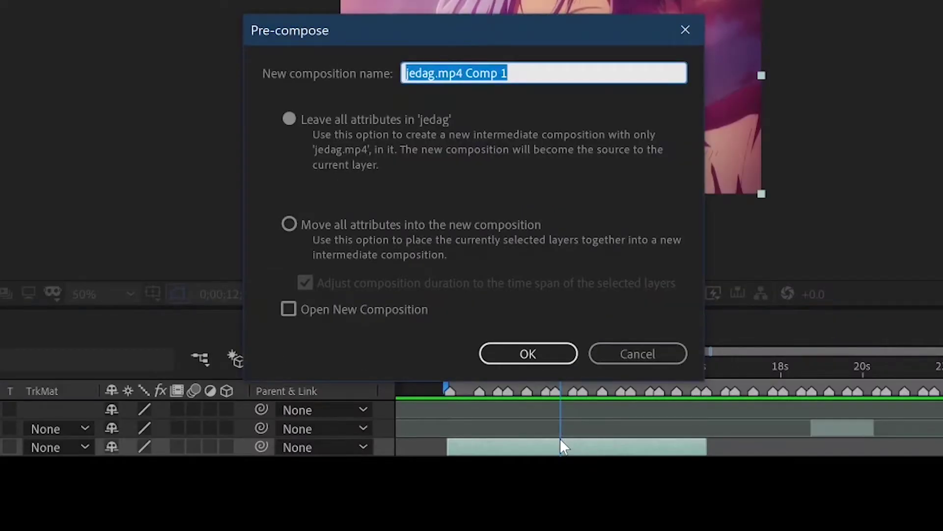
pyautogui.click(528, 354)
pyautogui.hotkey('ctrl', 'd')
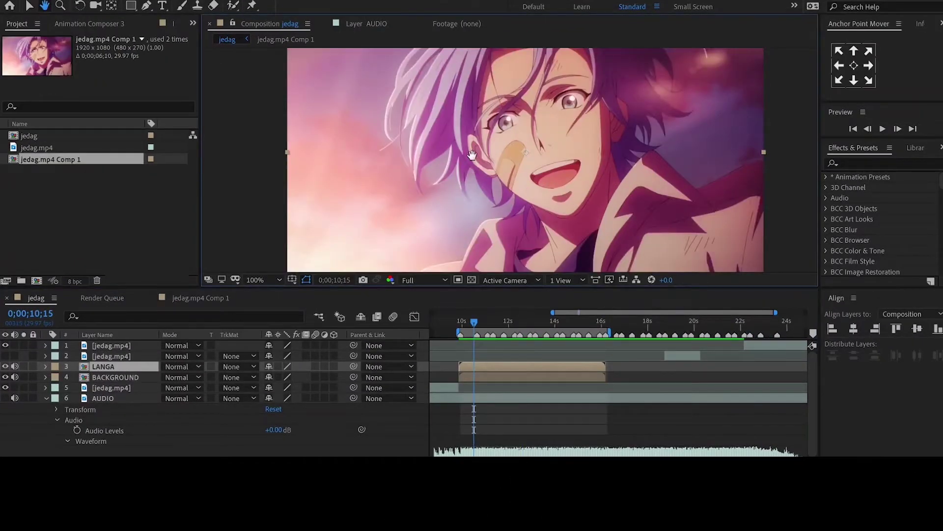
# Trace the character's shoulder and the hair strands beside the jaw with a Pen mask on the LANGA layer.
pyautogui.scroll(4, 520, 147)
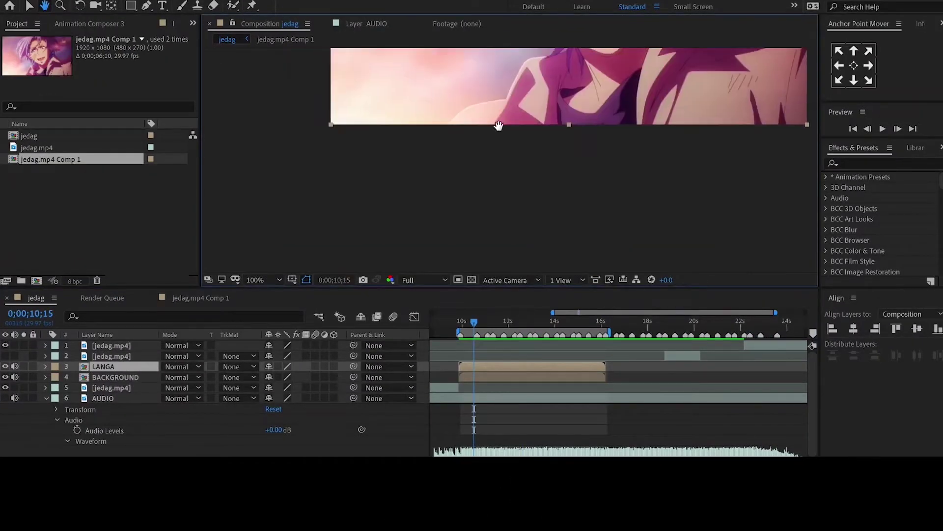
pyautogui.moveTo(520, 82); pyautogui.dragTo(521, 231)
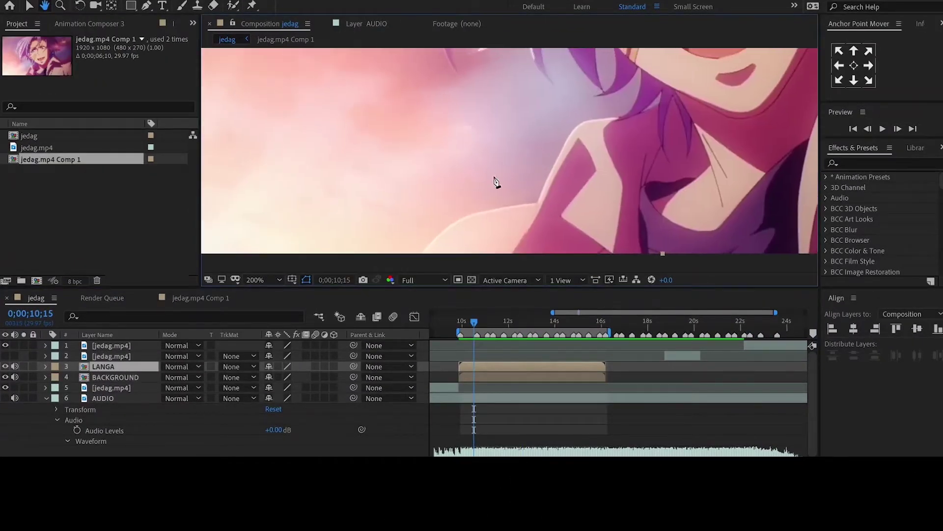
pyautogui.press('g')
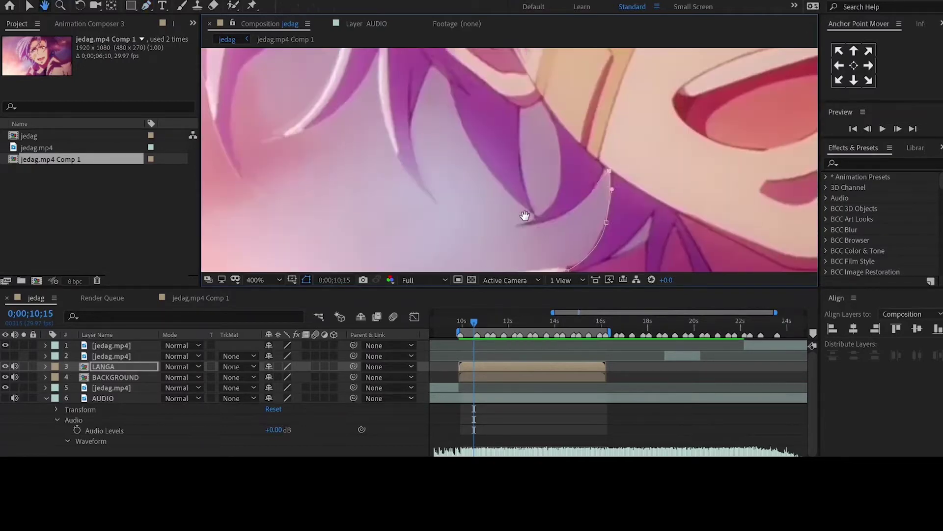
pyautogui.moveTo(563, 178); pyautogui.dragTo(563, 159)
pyautogui.click(544, 103)
pyautogui.click(530, 109)
pyautogui.click(522, 109)
pyautogui.moveTo(522, 163); pyautogui.dragTo(524, 174)
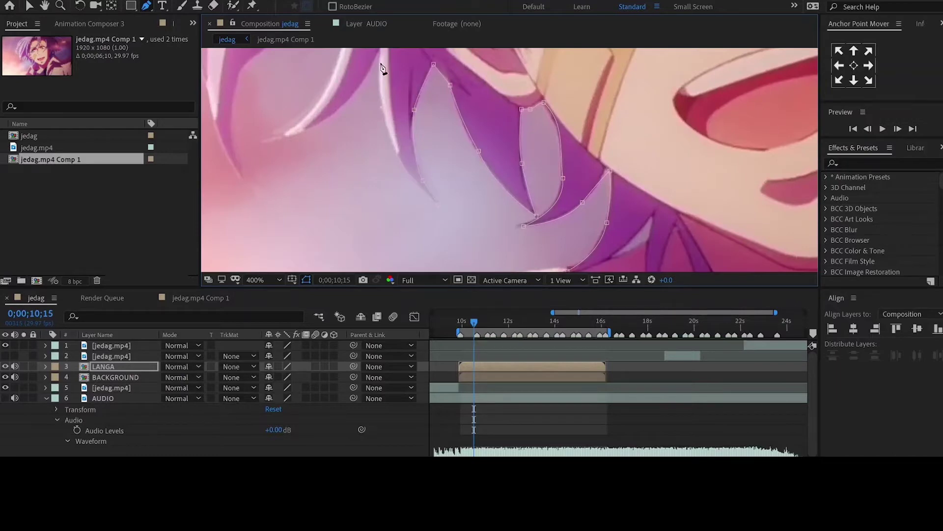
# Continue the LANGA mask around the thin hair strand and curled hair tips on the far side of the head.
pyautogui.scroll(-2, 446, 190)
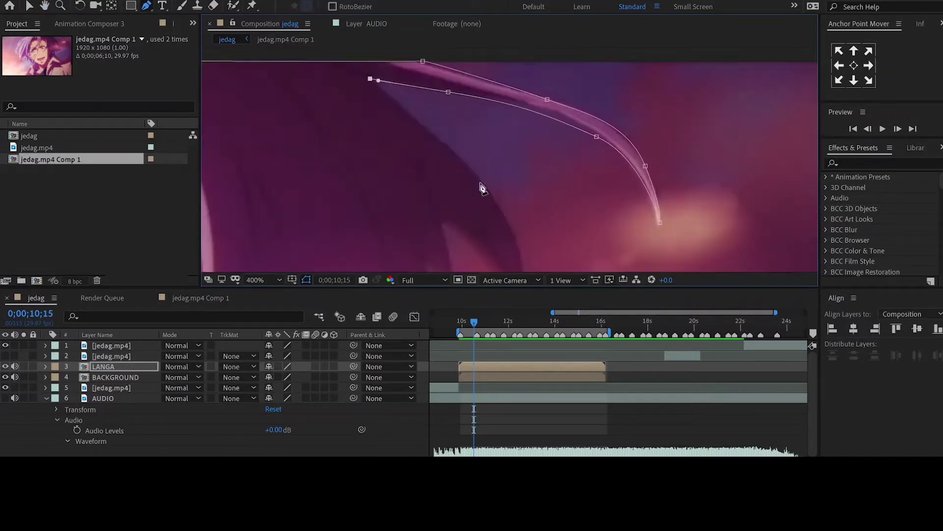
pyautogui.click(482, 184)
pyautogui.moveTo(544, 136); pyautogui.dragTo(548, 170)
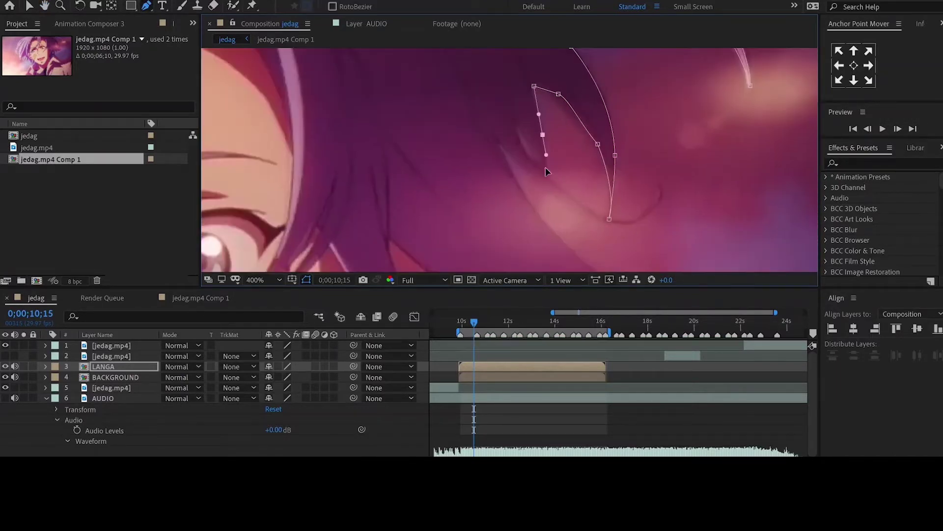
pyautogui.click(555, 190)
pyautogui.moveTo(628, 223); pyautogui.dragTo(659, 221)
pyautogui.scroll(1, 659, 221)
pyautogui.moveTo(569, 193); pyautogui.dragTo(506, 202)
pyautogui.click(314, 58)
pyautogui.scroll(-2, 448, 210)
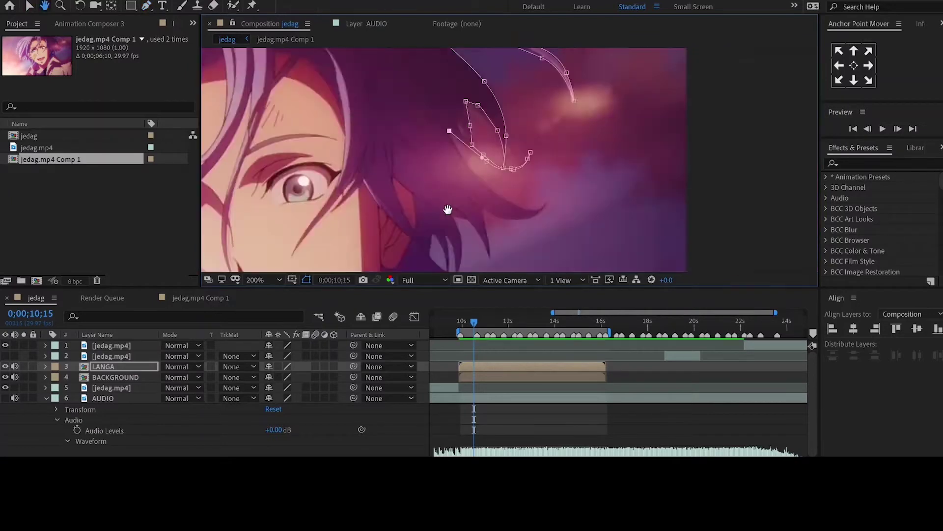
# Finish the LANGA mask around the remaining hair and along the jacket's shoulder edge to the frame border.
pyautogui.scroll(1, 448, 210)
pyautogui.click(501, 122)
pyautogui.click(509, 211)
pyautogui.click(430, 206)
pyautogui.click(398, 236)
pyautogui.moveTo(430, 206); pyautogui.dragTo(526, 217)
pyautogui.click(307, 242)
pyautogui.moveTo(409, 193); pyautogui.dragTo(438, 173)
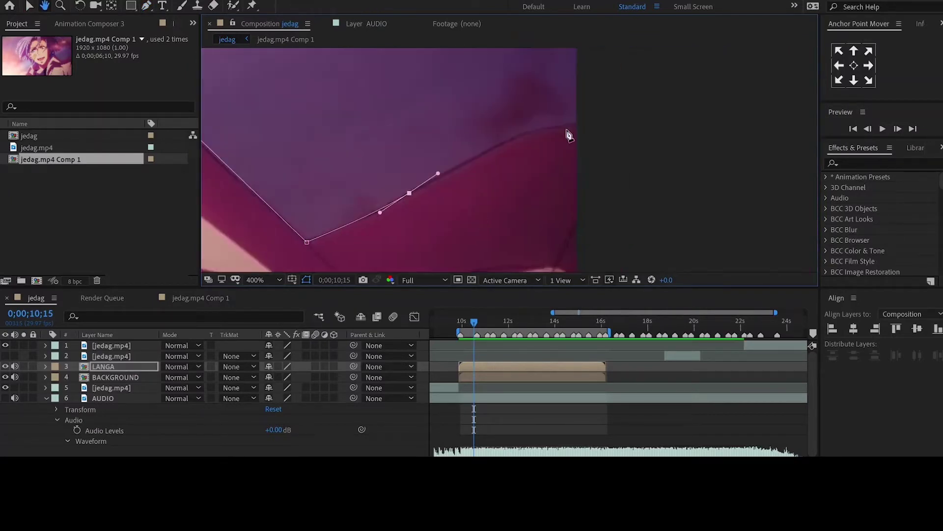
pyautogui.press('m')
pyautogui.press('m')
pyautogui.click(273, 419)
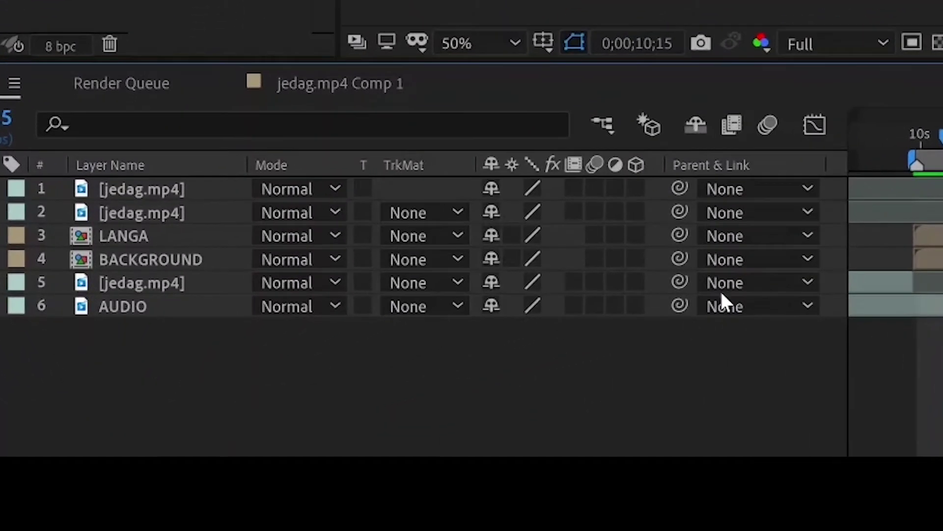
# Make the LANGA and BACKGROUND layers 3D and add a null object to the composition.
pyautogui.click(636, 258)
pyautogui.rightClick(665, 411)
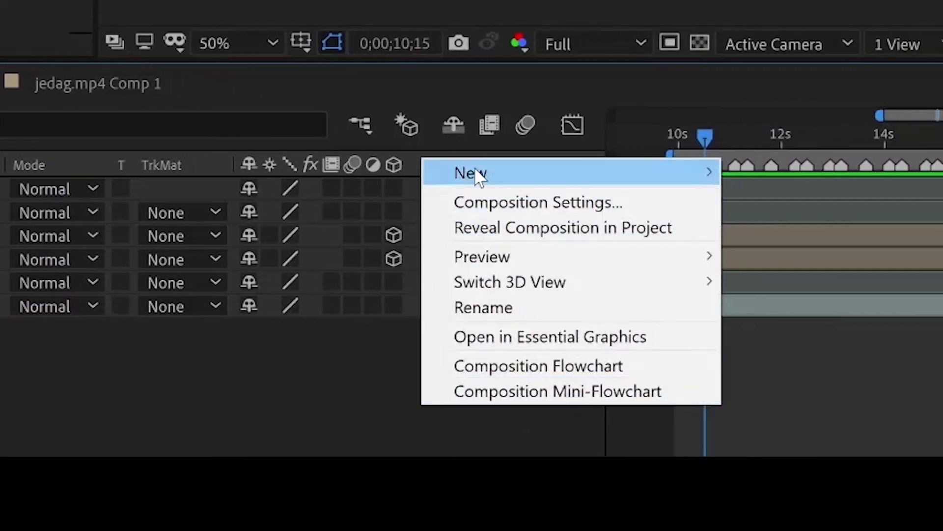
pyautogui.moveTo(479, 176)
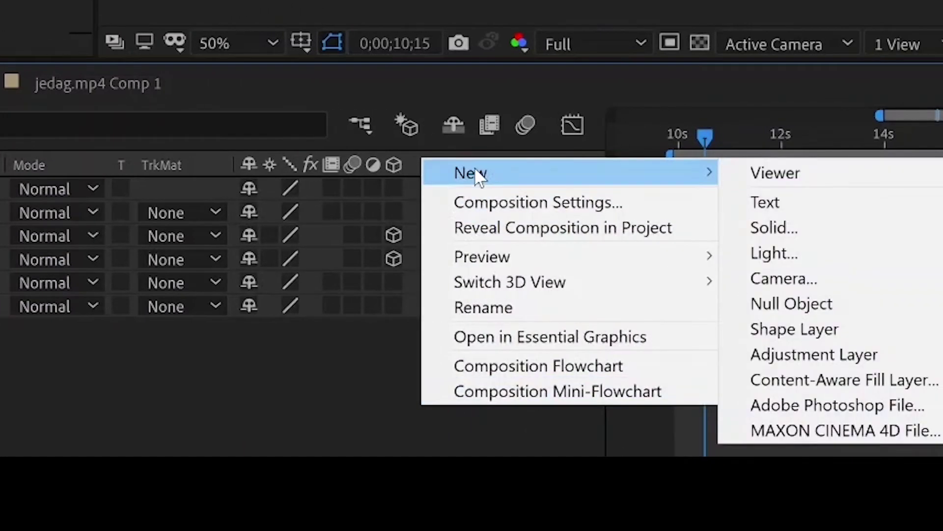
pyautogui.click(811, 305)
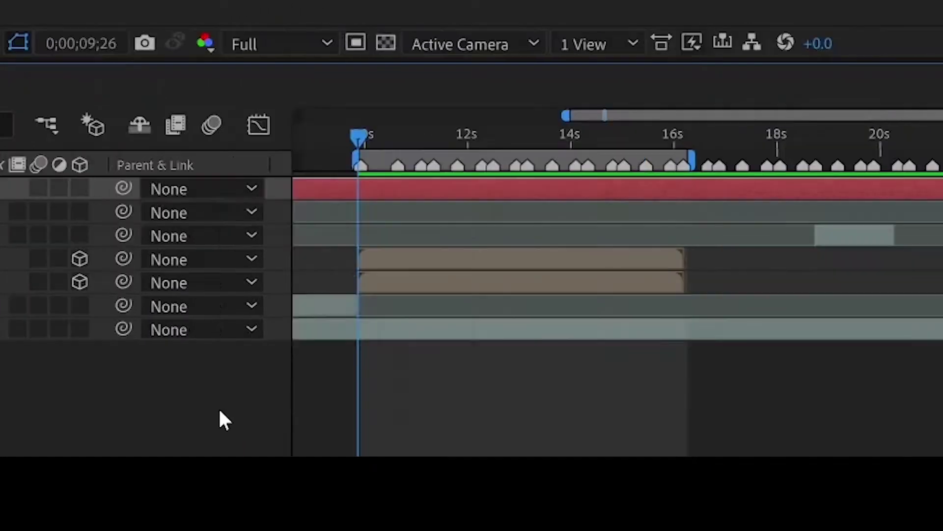
# Create a two-node camera with the 50mm preset and parent it to the null object, made 3D.
pyautogui.rightClick(533, 407)
pyautogui.moveTo(280, 177)
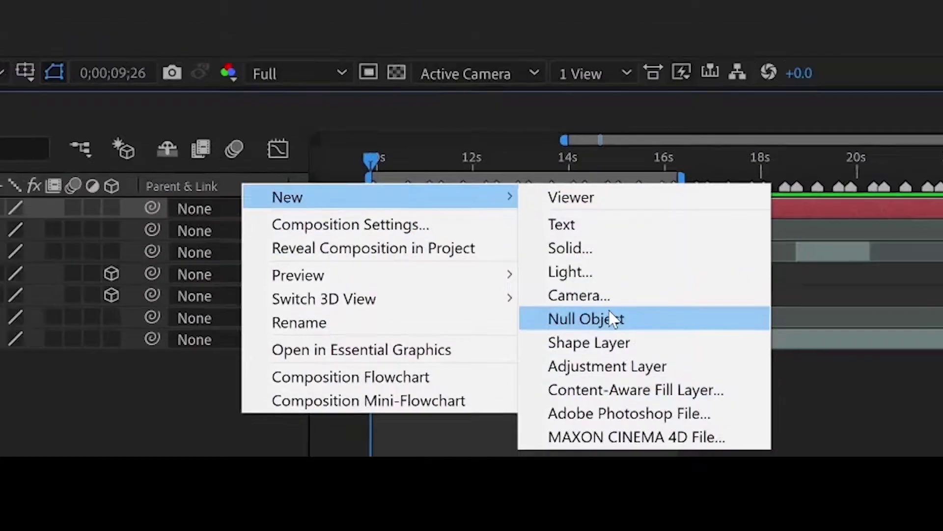
pyautogui.click(579, 295)
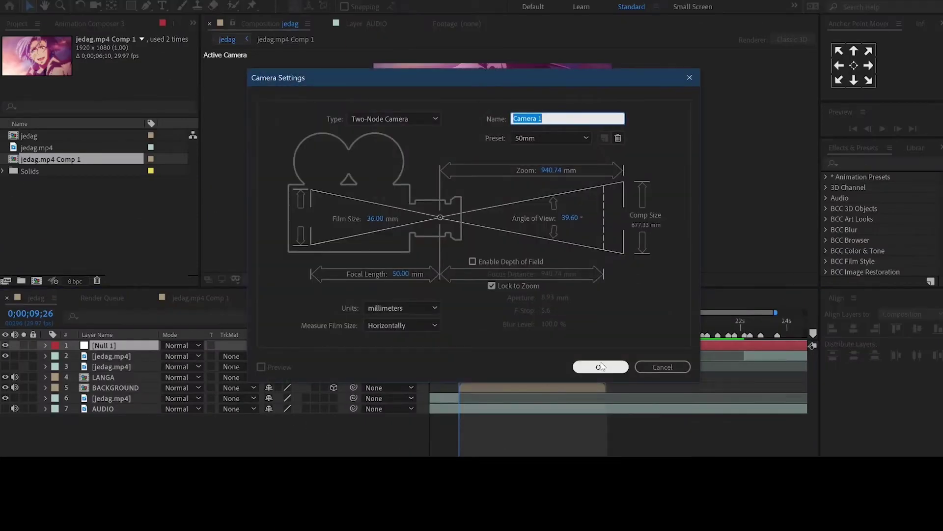
pyautogui.click(601, 367)
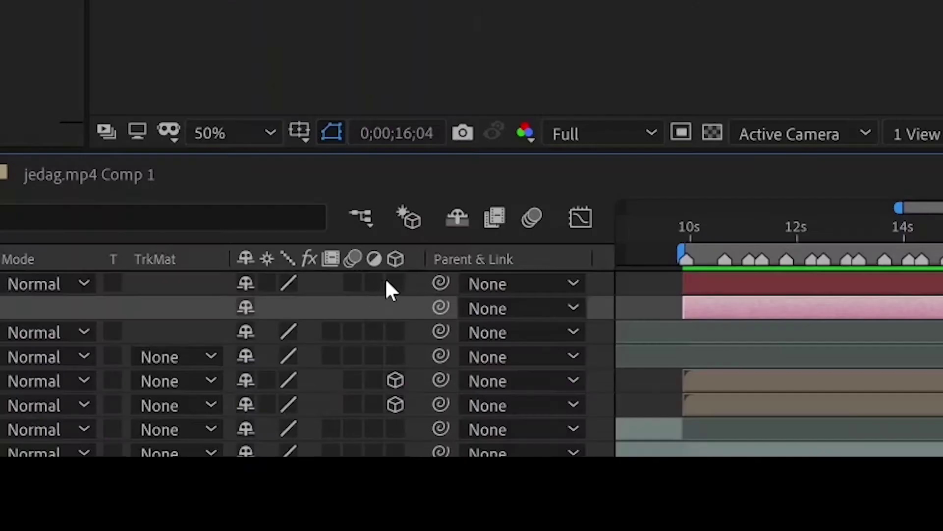
pyautogui.moveTo(353, 355); pyautogui.dragTo(354, 345)
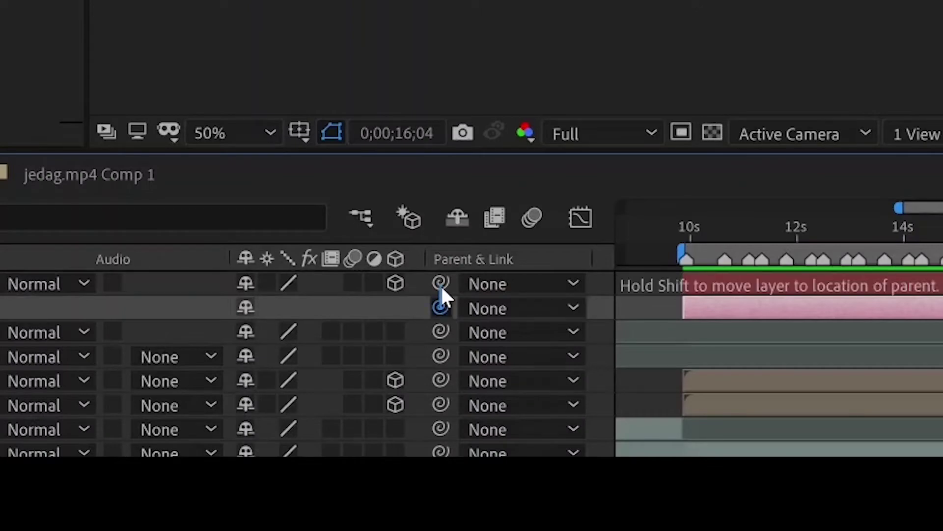
pyautogui.moveTo(440, 286); pyautogui.dragTo(441, 285)
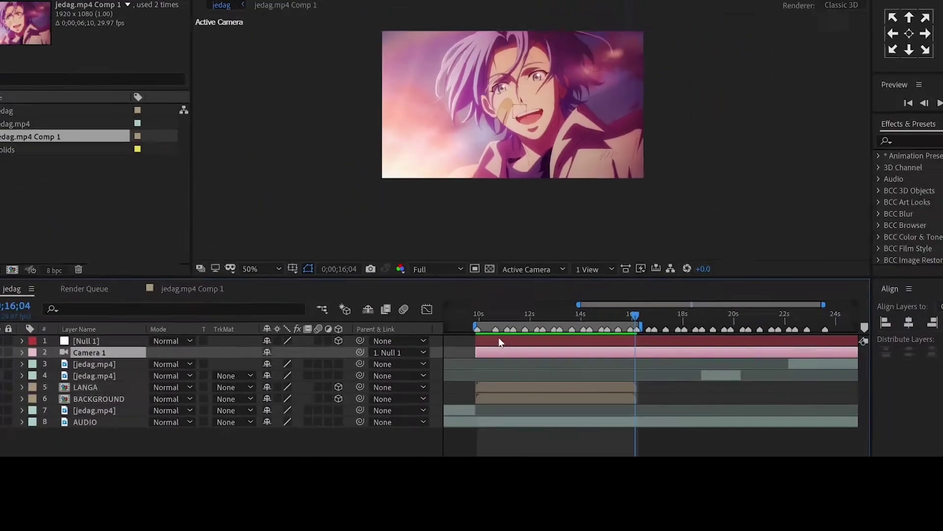
# Duplicate the 3D null object four times to get five nulls above the camera.
pyautogui.click(499, 342)
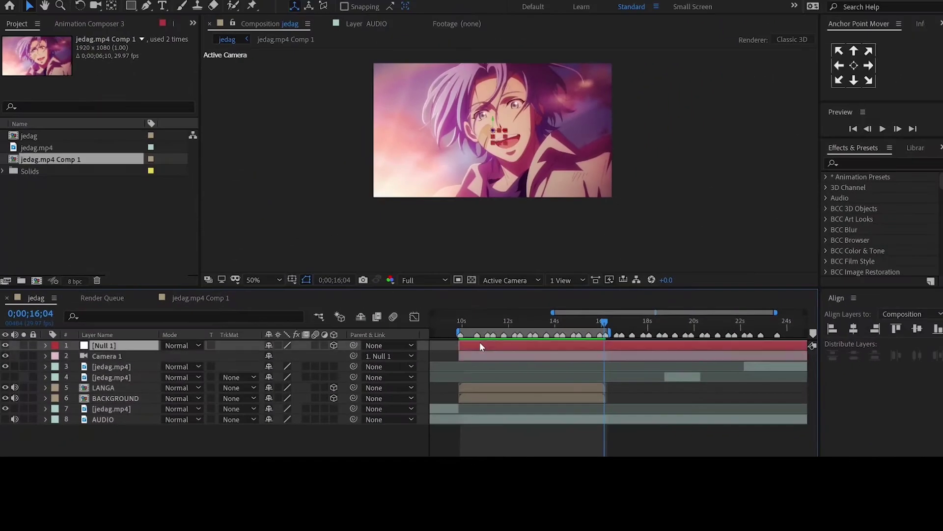
pyautogui.hotkey('ctrl', 'd')
pyautogui.hotkey('ctrl', 'd')
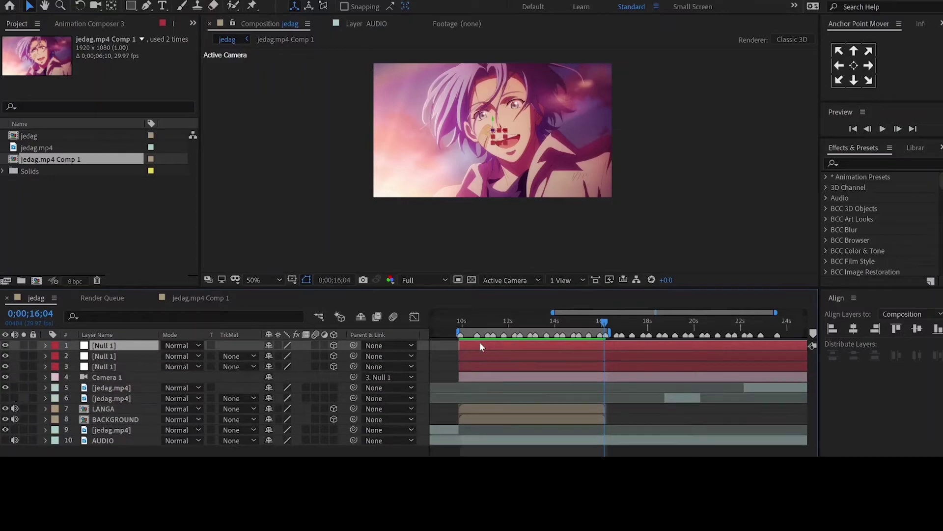
pyautogui.hotkey('ctrl', 'd')
pyautogui.hotkey('ctrl', 'd')
# Chain the five nulls by parenting each one to the null directly above it.
pyautogui.moveTo(353, 387); pyautogui.dragTo(352, 378)
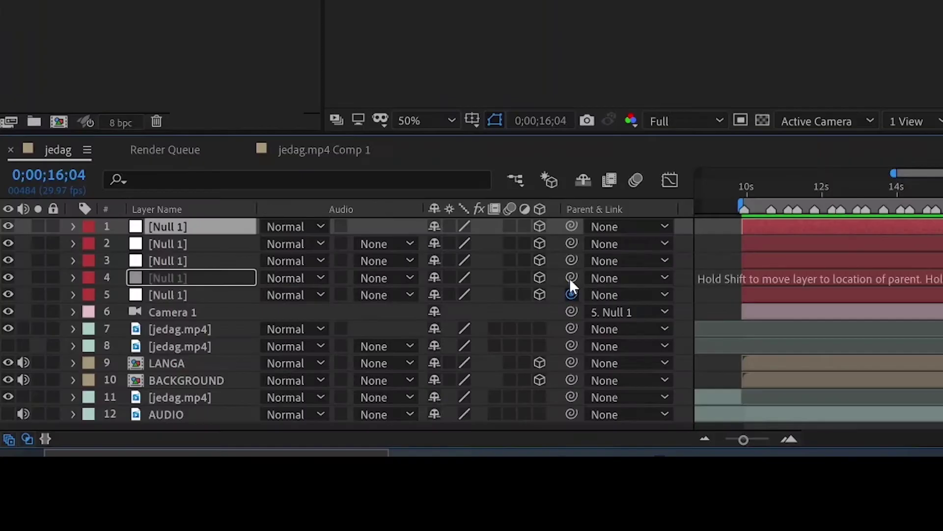
pyautogui.moveTo(571, 277); pyautogui.dragTo(571, 260)
pyautogui.moveTo(571, 260); pyautogui.dragTo(571, 226)
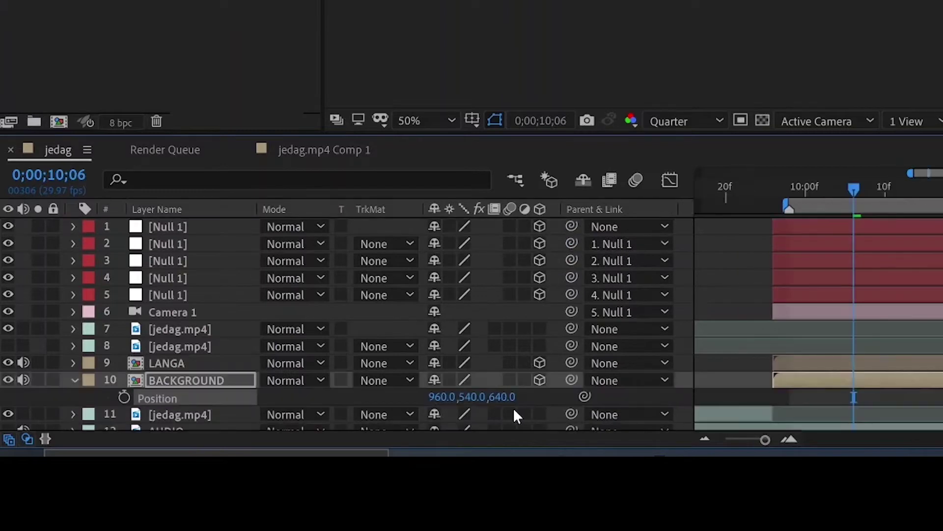
# Set the Z position of the BACKGROUND layer to 1000.
pyautogui.click(505, 396)
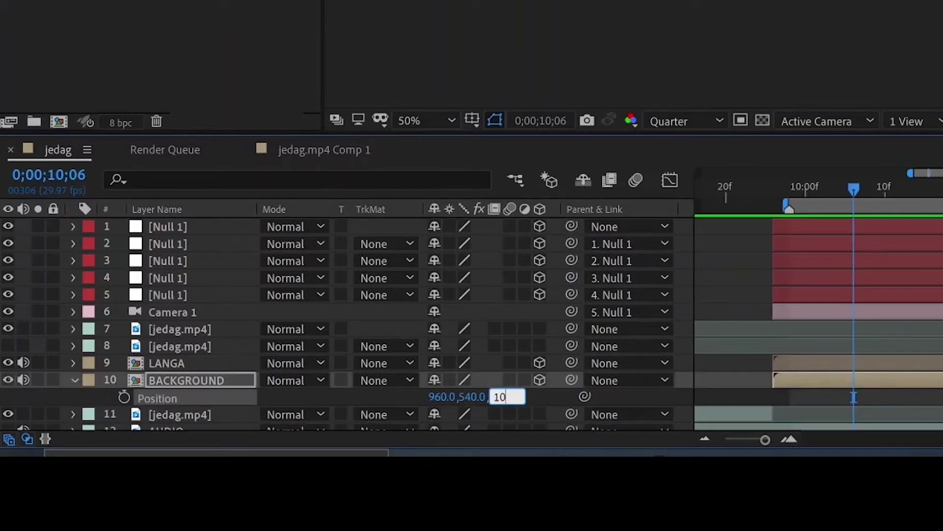
pyautogui.write('1000')
pyautogui.press('Return')
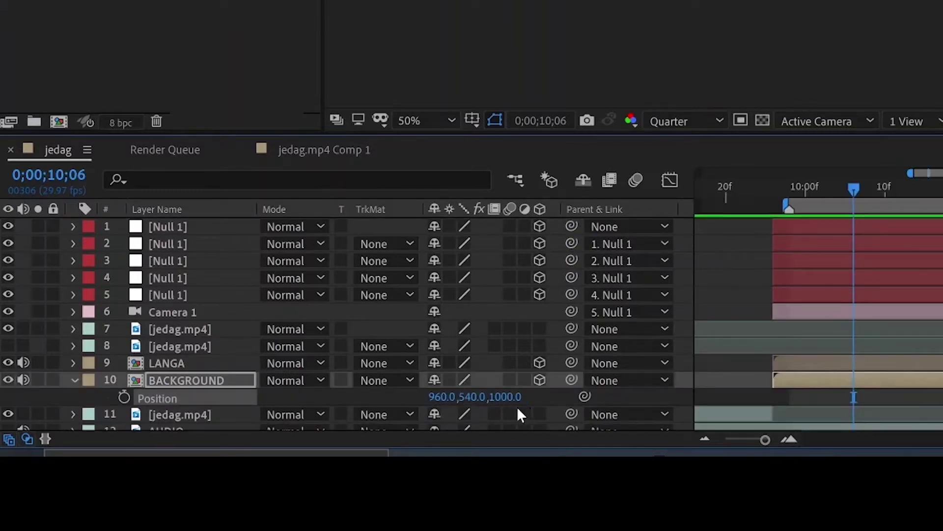
# Reveal the scale of the BACKGROUND layer and enlarge it uniformly to 137%.
pyautogui.click(212, 384)
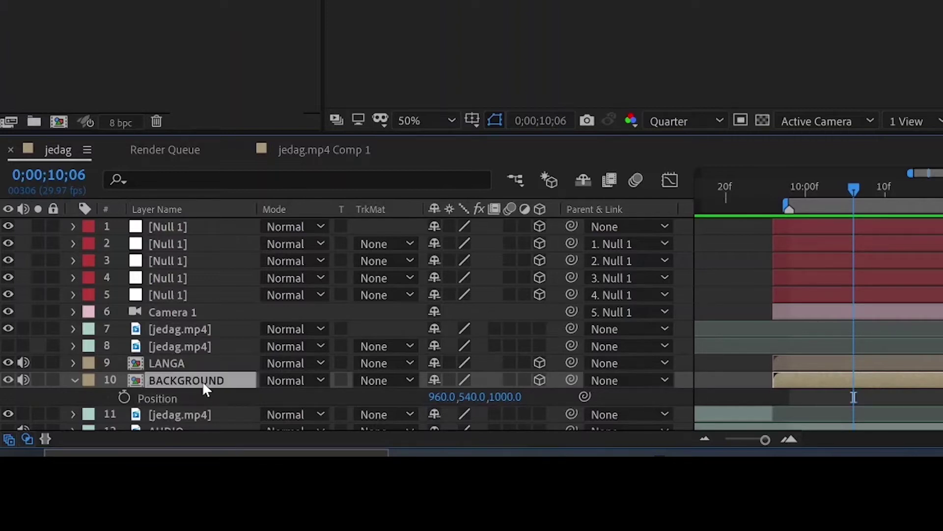
pyautogui.hotkey('shift', 's')
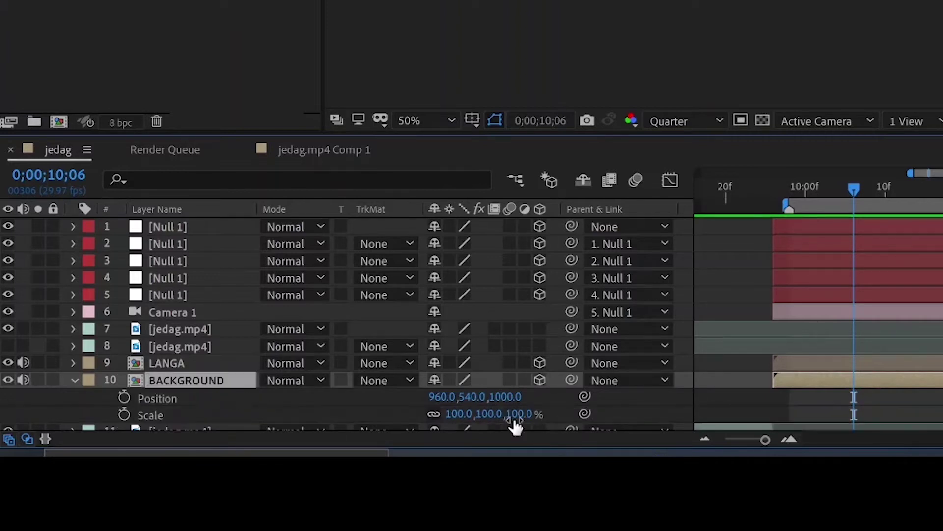
pyautogui.moveTo(526, 420); pyautogui.dragTo(554, 417)
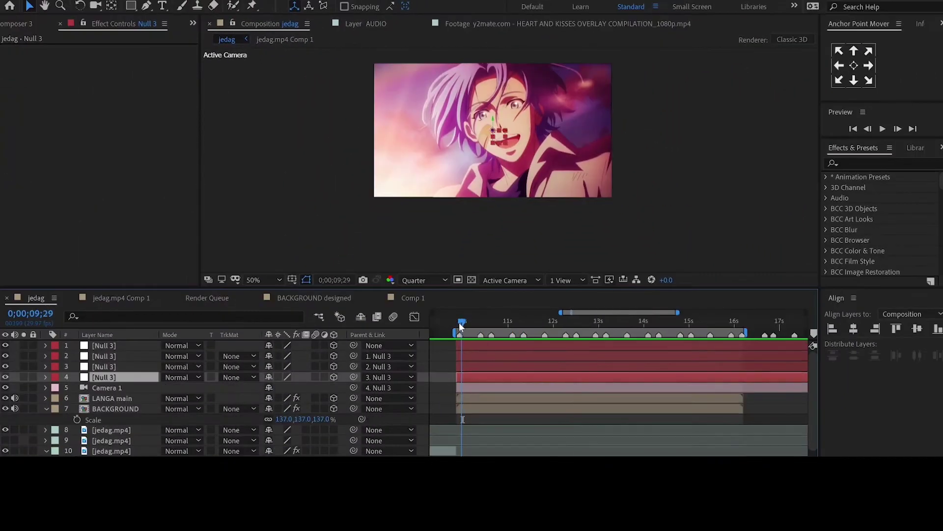
# Enable Y Rotation and Position keyframes on the fourth null at 0;00;09;28, showing only its keyframed properties.
pyautogui.moveTo(461, 326); pyautogui.dragTo(460, 326)
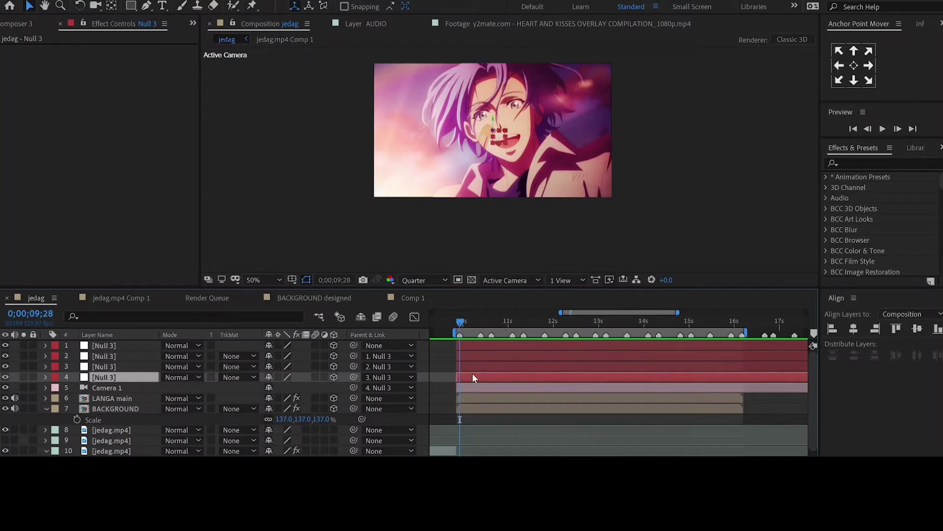
pyautogui.press('r')
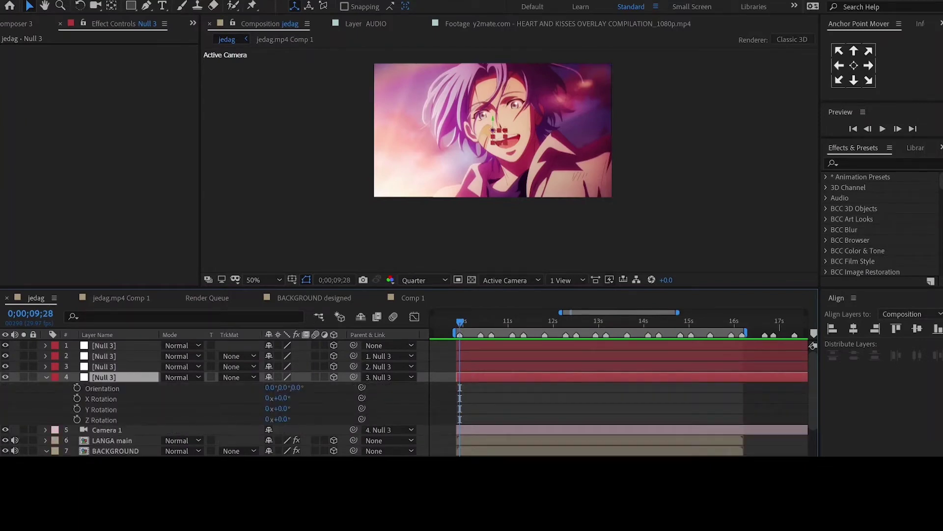
pyautogui.click(77, 409)
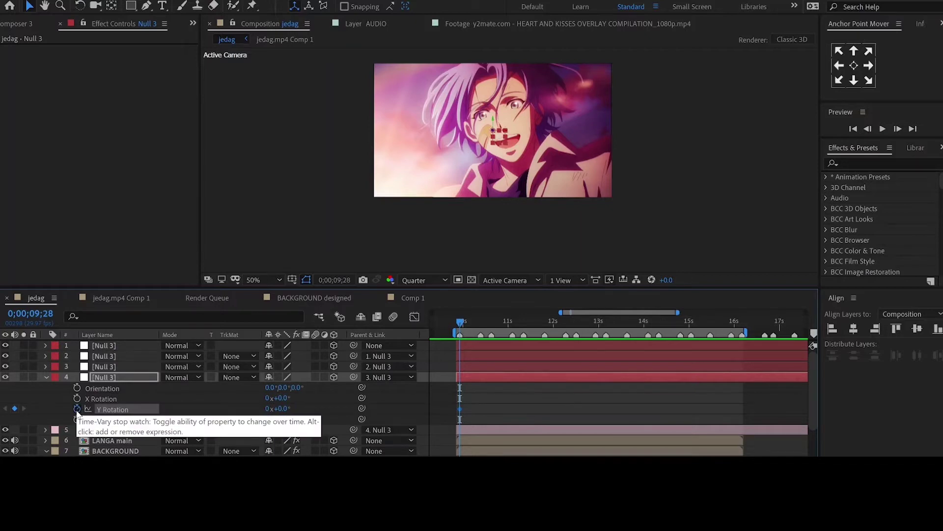
pyautogui.press('u')
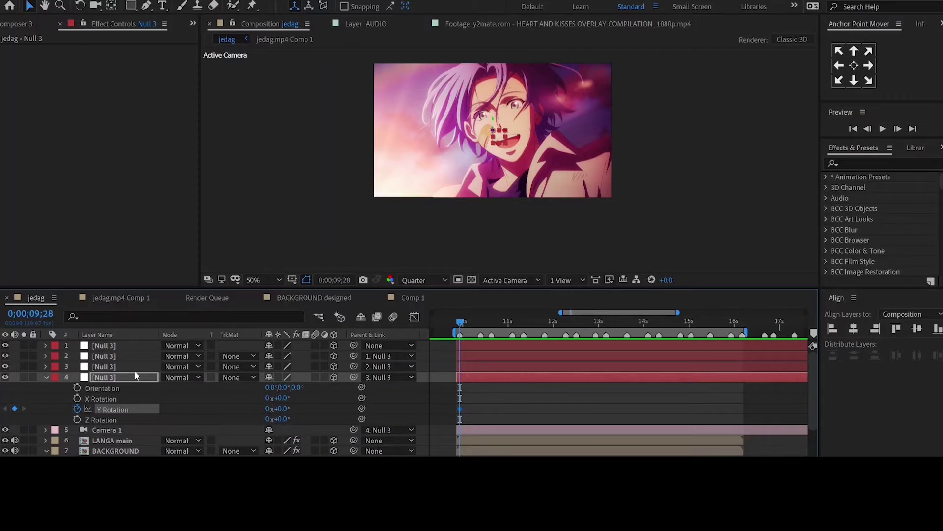
pyautogui.hotkey('shift', 'p')
pyautogui.click(77, 388)
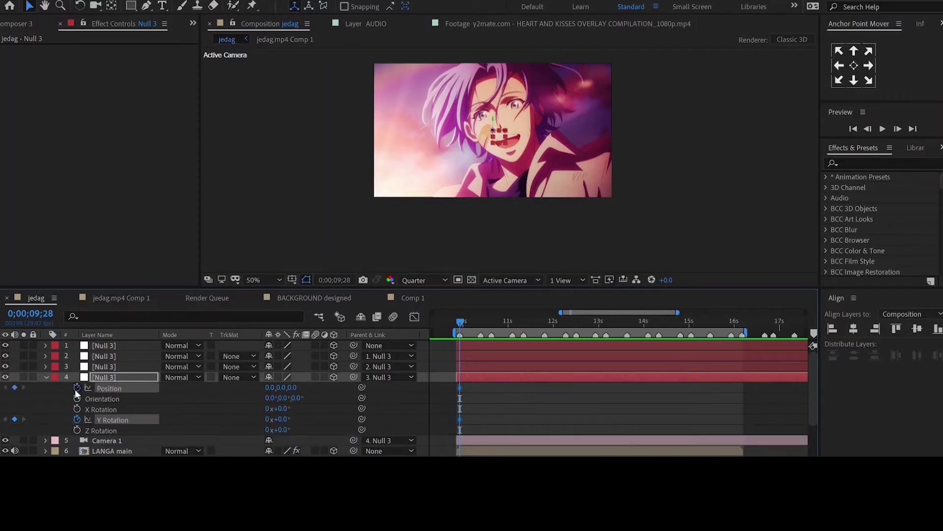
pyautogui.press('u')
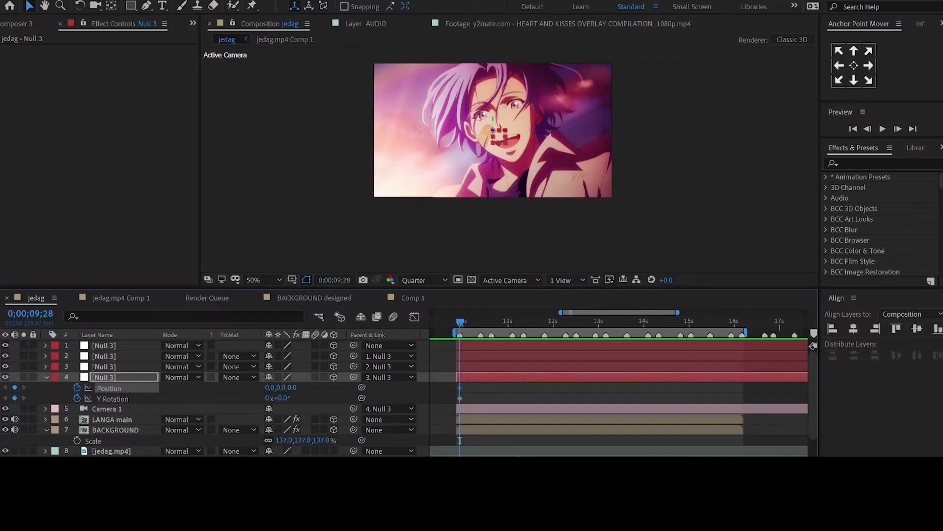
# Keyframe the fourth null's Y Rotation to 8° at 0;00;10;12 and -8° at 0;00;10;19.
pyautogui.click(480, 322)
pyautogui.moveTo(481, 324); pyautogui.dragTo(484, 327)
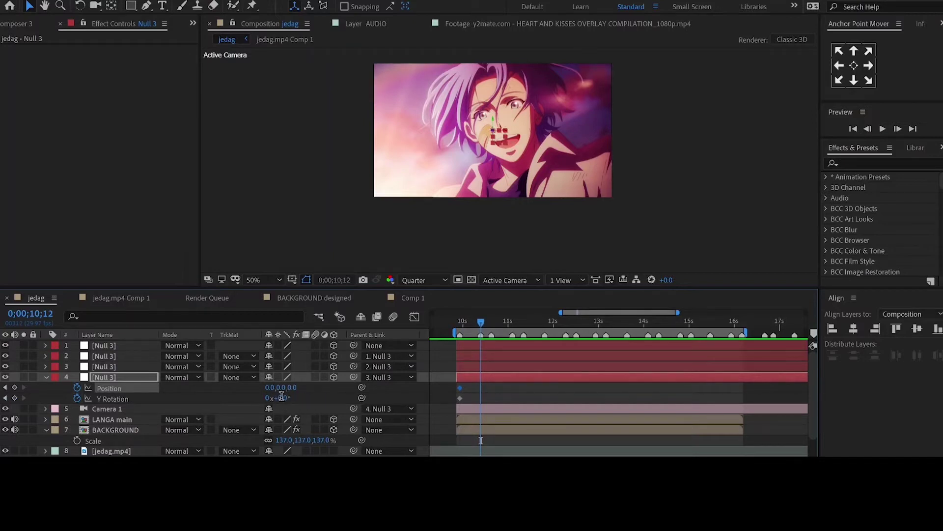
pyautogui.press('Return')
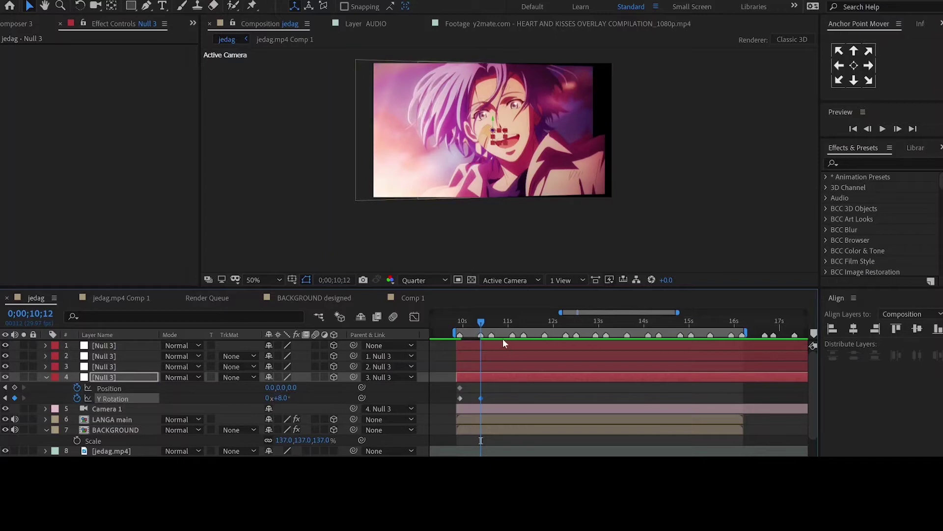
pyautogui.click(490, 325)
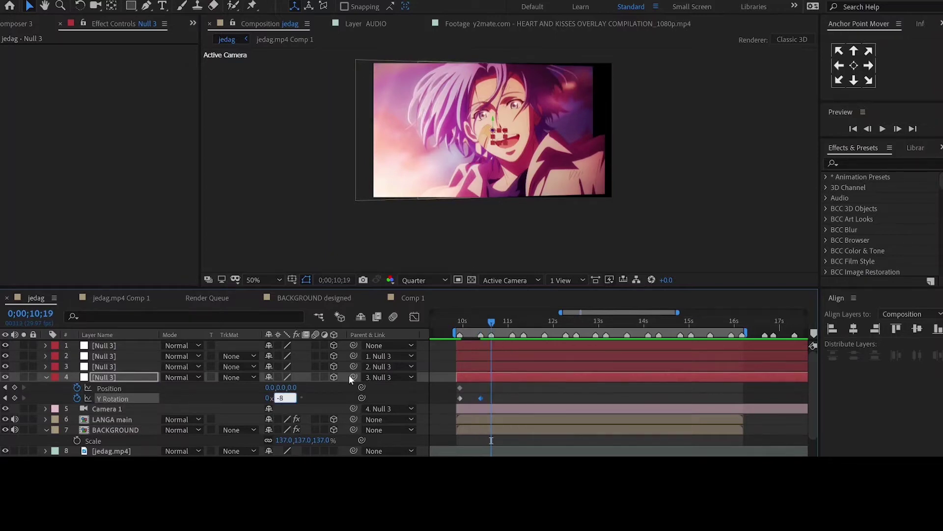
pyautogui.press('Return')
# Keyframe the fourth null's Y Rotation to 8° at 0;00;11;03 and -8° at the following beat marker.
pyautogui.click(521, 323)
pyautogui.moveTo(678, 310); pyautogui.dragTo(612, 312)
pyautogui.click(621, 321)
pyautogui.click(280, 398)
pyautogui.write('8')
pyautogui.press('Return')
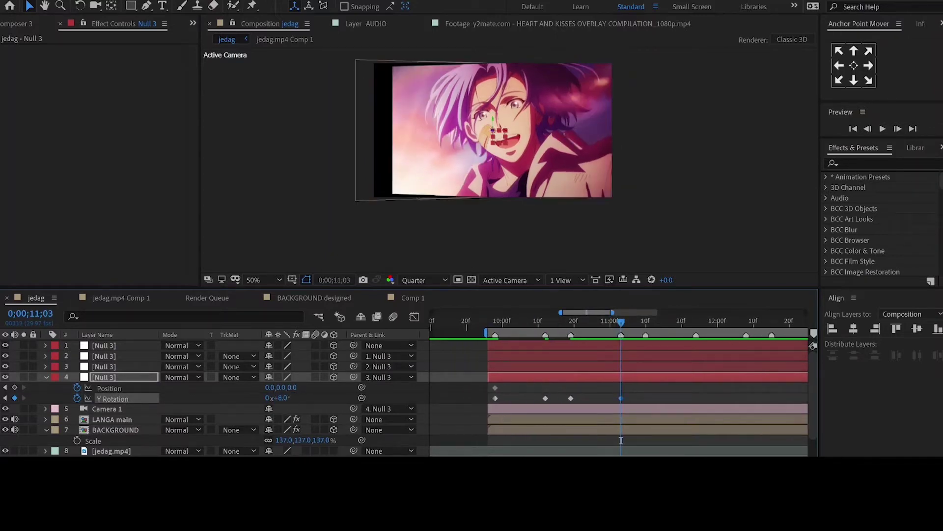
pyautogui.click(646, 323)
pyautogui.hotkey('ctrl', 'v')
pyautogui.press('space')
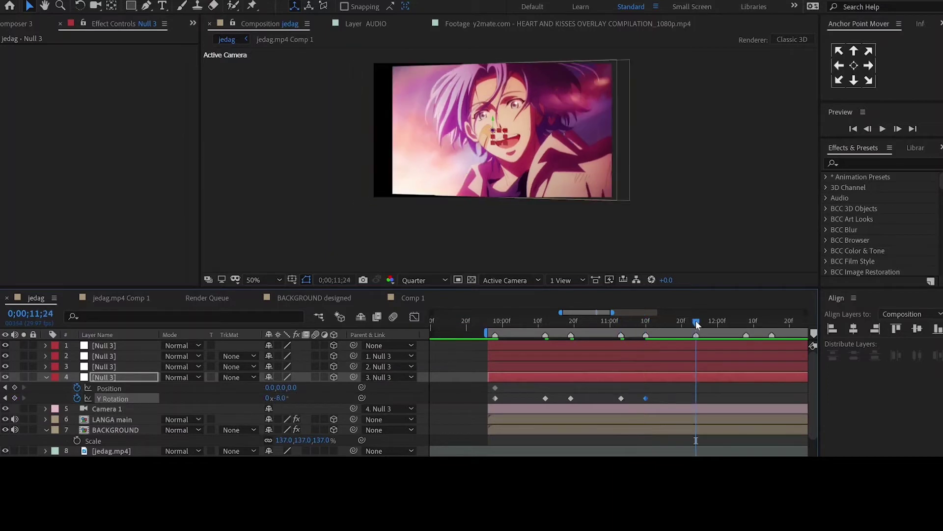
# Continue alternating the null's Y Rotation between 8° and -8° on the markers from 0;00;11;24, ending with 8° at 0;00;12;15.
pyautogui.press('Return')
pyautogui.click(771, 323)
pyautogui.hotkey('ctrl', 'v')
pyautogui.moveTo(572, 311); pyautogui.dragTo(604, 311)
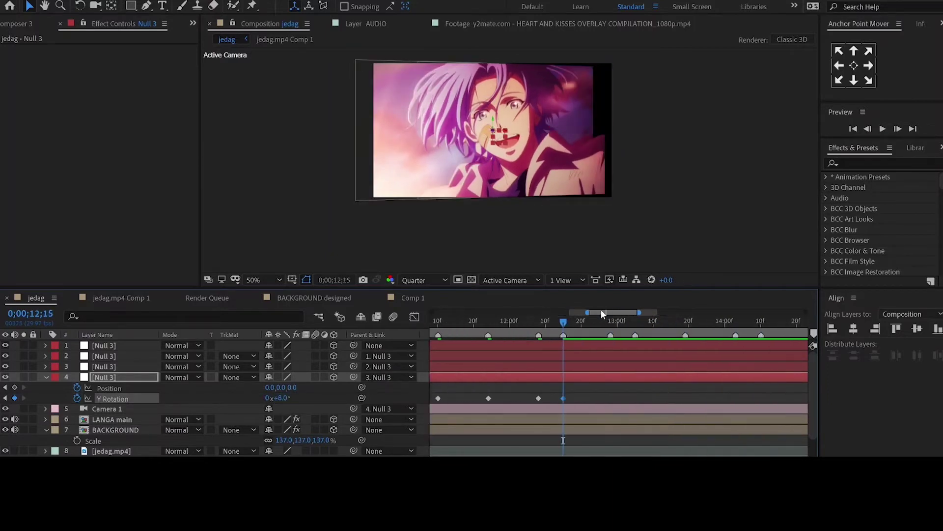
# Keyframe the null's Y Rotation to -8° at the marker after 0;00;12;15 and 8° at 0;00;13;05.
pyautogui.click(588, 323)
pyautogui.click(281, 398)
pyautogui.write('-8')
pyautogui.press('Return')
pyautogui.click(610, 320)
pyautogui.hotkey('ctrl', 'v')
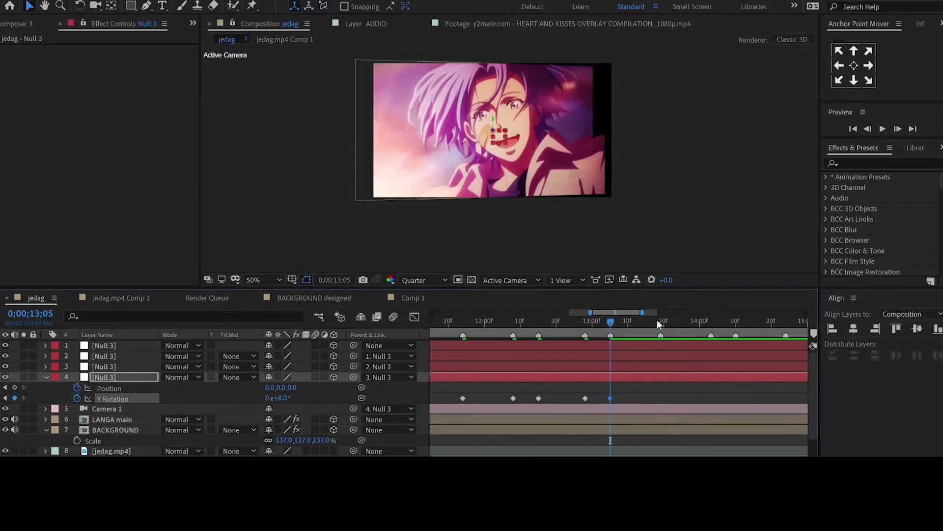
# Alternate -8° and 8° Y Rotation keyframes on the four markers after 0;00;13;05, including -8° at 0;00;14;10.
pyautogui.click(661, 321)
pyautogui.hotkey('ctrl', 'v')
pyautogui.click(711, 321)
pyautogui.hotkey('ctrl', 'v')
pyautogui.click(736, 320)
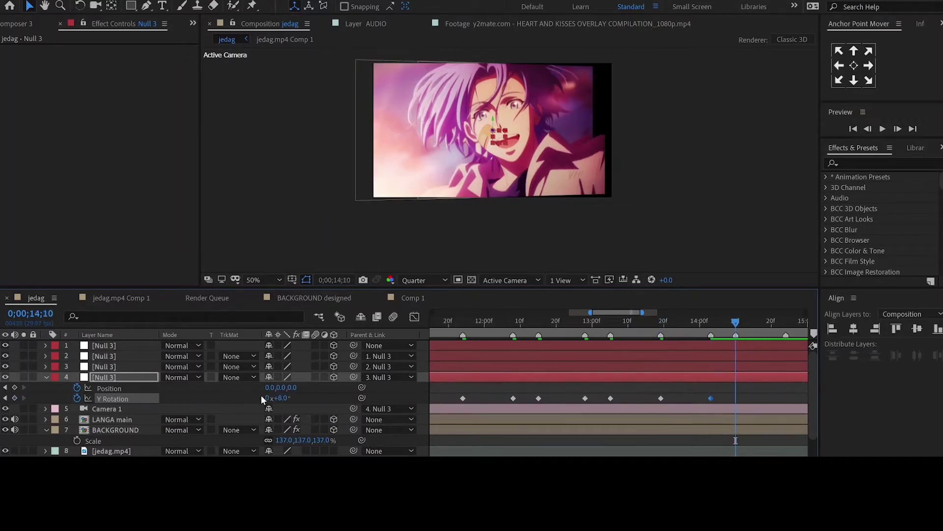
pyautogui.hotkey('ctrl', 'v')
pyautogui.hotkey('ctrl', 'v')
pyautogui.moveTo(603, 312); pyautogui.dragTo(629, 312)
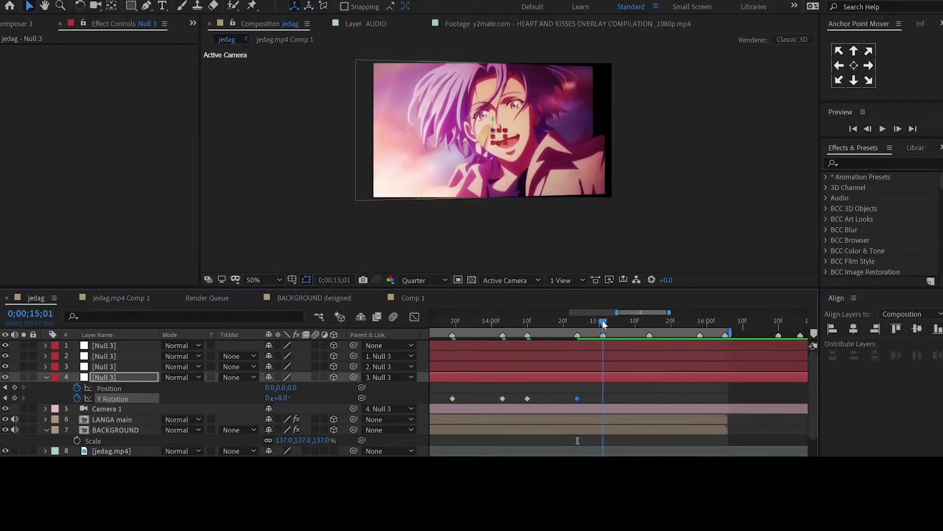
# Alternate -8° and 8° Y Rotation keyframes on the markers from 0;00;15;01, with -8° at 0;00;15;28 and 8° at 0;00;16;05.
pyautogui.click(603, 320)
pyautogui.hotkey('ctrl', 'v')
pyautogui.click(647, 321)
pyautogui.hotkey('ctrl', 'v')
pyautogui.write('k')
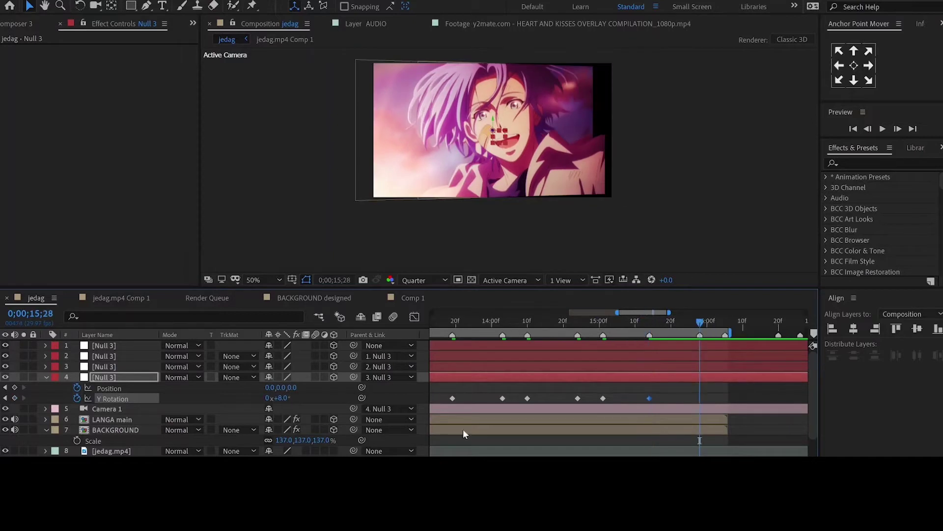
pyautogui.write('-8')
pyautogui.press('Return')
pyautogui.press('k')
pyautogui.hotkey('ctrl', 'v')
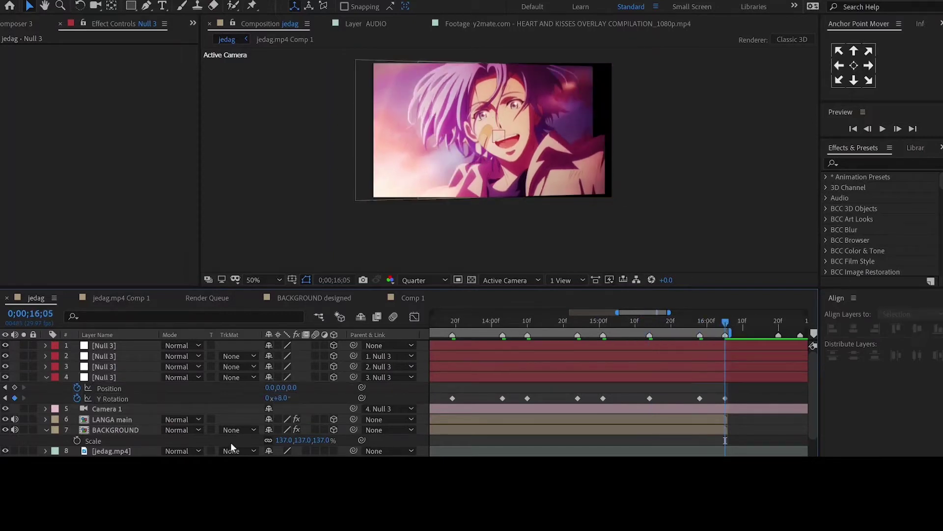
# Copy the 0° Y Rotation keyframe from 0;00;09;28 and paste it between the swings at 0;00;10;16, 0;00;10;25 and 0;00;11;06.
pyautogui.moveTo(619, 313); pyautogui.dragTo(562, 313)
pyautogui.click(497, 324)
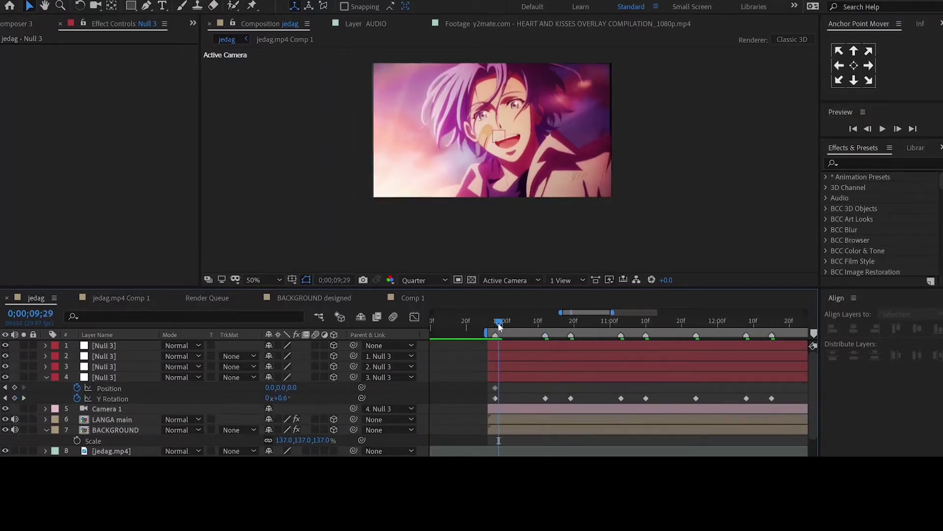
pyautogui.click(284, 397)
pyautogui.press('Return')
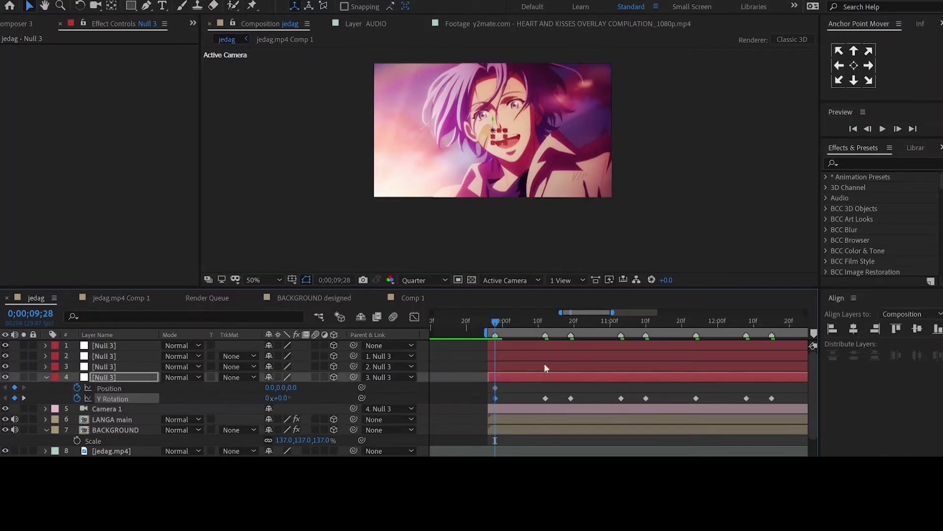
pyautogui.click(561, 323)
pyautogui.hotkey('ctrl', 'v')
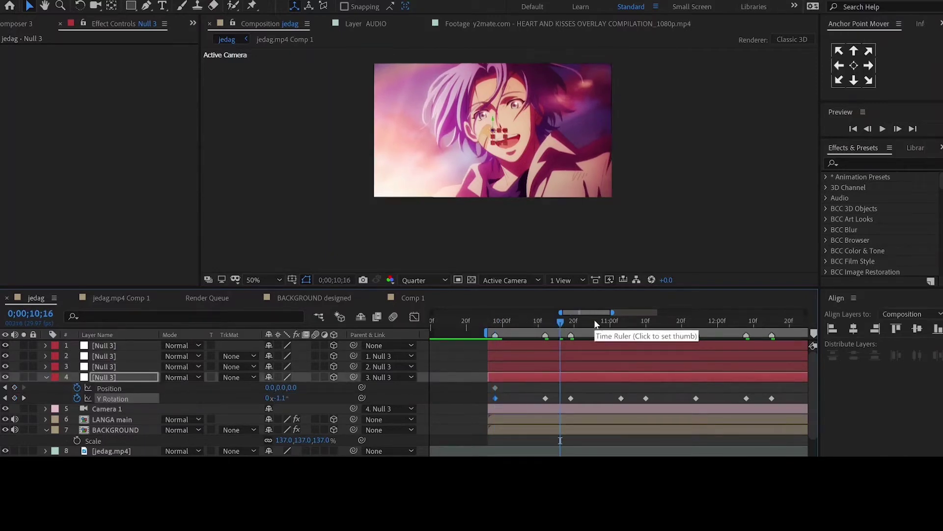
pyautogui.click(592, 322)
pyautogui.hotkey('ctrl', 'v')
pyautogui.click(632, 325)
pyautogui.hotkey('ctrl', 'v')
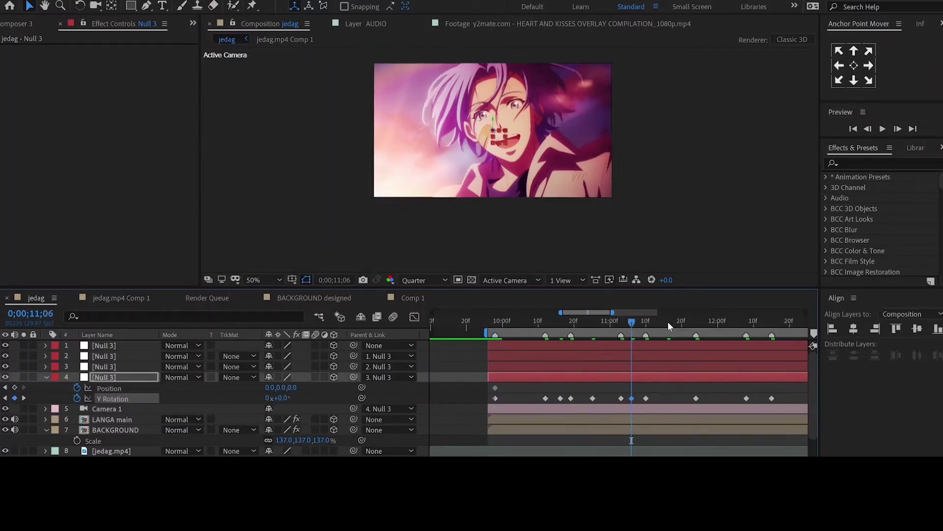
# Paste the 0° Y Rotation keyframe midway between the following swings, up to 0;00;12;11 and 0;00;12;21.
pyautogui.click(668, 322)
pyautogui.hotkey('ctrl', 'v')
pyautogui.click(726, 321)
pyautogui.hotkey('ctrl', 'v')
pyautogui.click(759, 321)
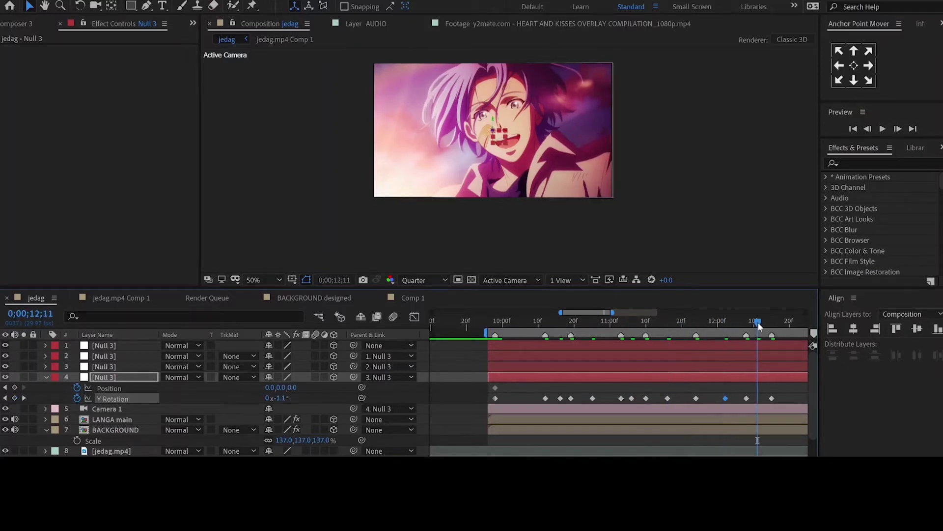
pyautogui.hotkey('ctrl', 'v')
pyautogui.moveTo(592, 312); pyautogui.dragTo(620, 309)
pyautogui.click(574, 320)
pyautogui.hotkey('ctrl', 'v')
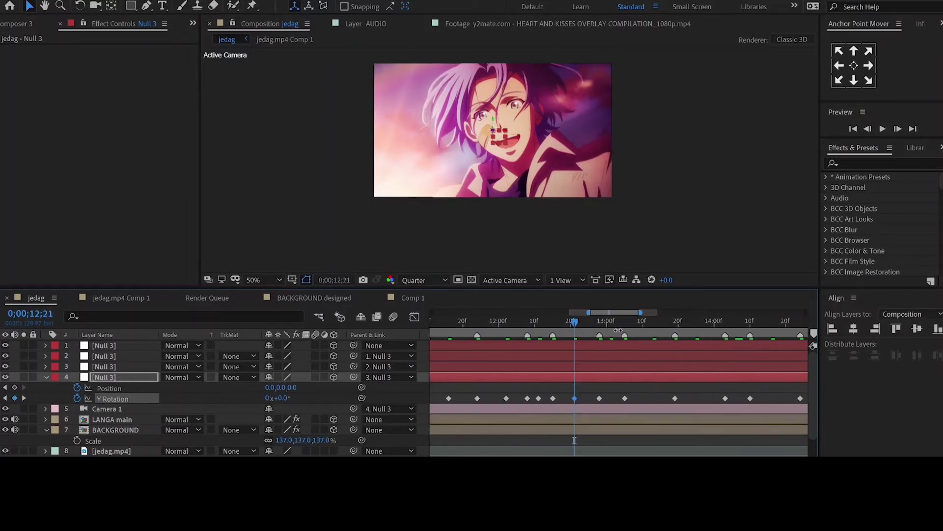
# Paste the 0° Y Rotation keyframe between each pair of swings after 0;00;12;21, including 0;00;13;27 and 0;00;14;17.
pyautogui.click(613, 320)
pyautogui.hotkey('ctrl', 'v')
pyautogui.click(654, 320)
pyautogui.hotkey('ctrl', 'v')
pyautogui.click(704, 320)
pyautogui.hotkey('ctrl', 'v')
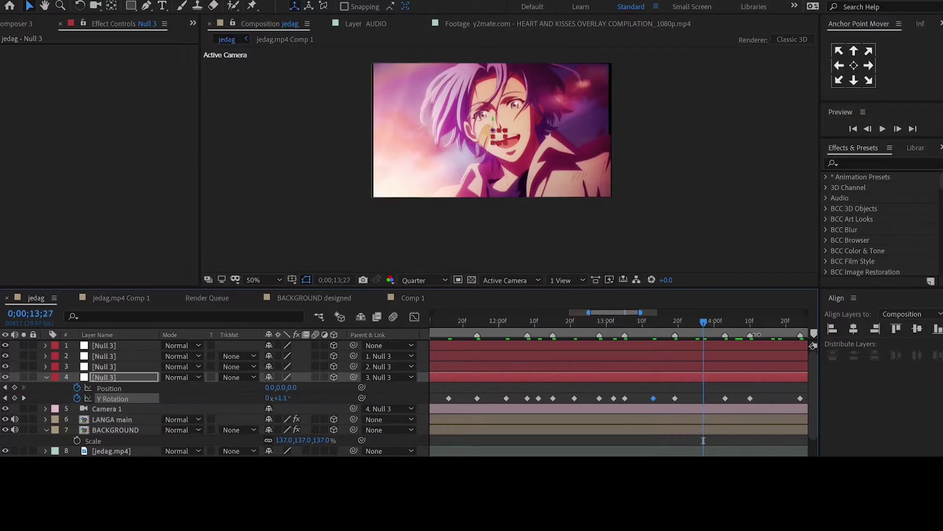
pyautogui.click(738, 320)
pyautogui.hotkey('ctrl', 'v')
pyautogui.click(775, 320)
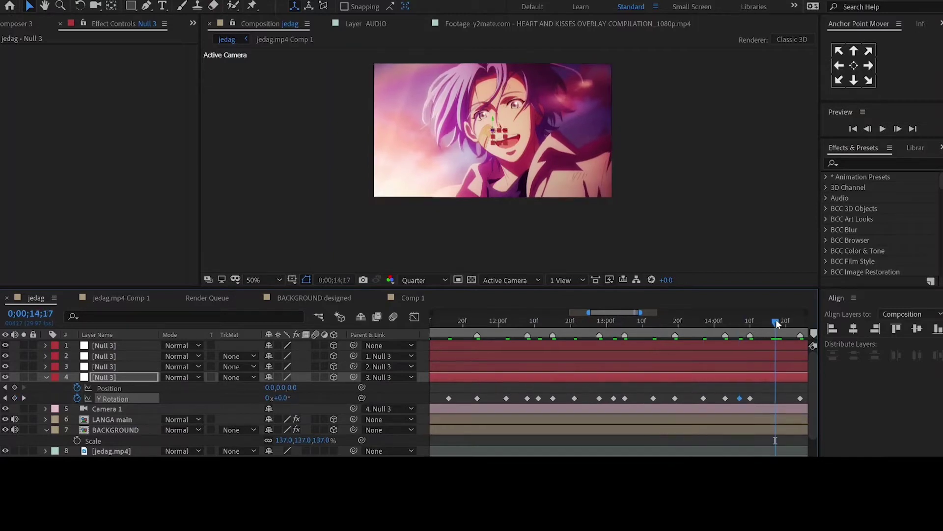
# Fill the remaining gaps between swings with 0° Y Rotation keyframes, including 0;00;14;27 and 0;00;15;20.
pyautogui.moveTo(608, 311); pyautogui.dragTo(640, 313)
pyautogui.click(564, 321)
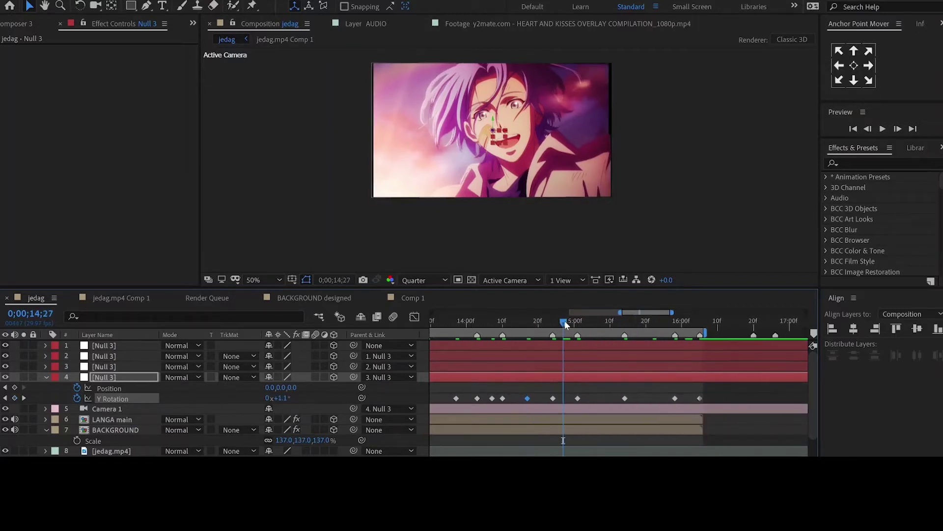
pyautogui.hotkey('ctrl', 'v')
pyautogui.click(603, 320)
pyautogui.hotkey('ctrl', 'v')
pyautogui.click(648, 320)
pyautogui.hotkey('ctrl', 'v')
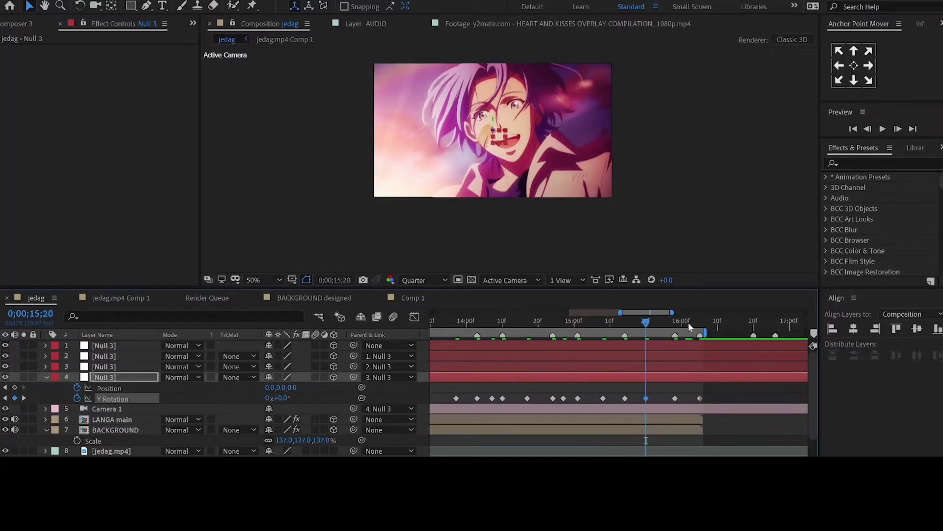
pyautogui.click(690, 322)
pyautogui.hotkey('ctrl', 'v')
# Select all Position and Y Rotation keyframes of the fourth null and apply Easy Ease to them.
pyautogui.moveTo(710, 392); pyautogui.dragTo(638, 393)
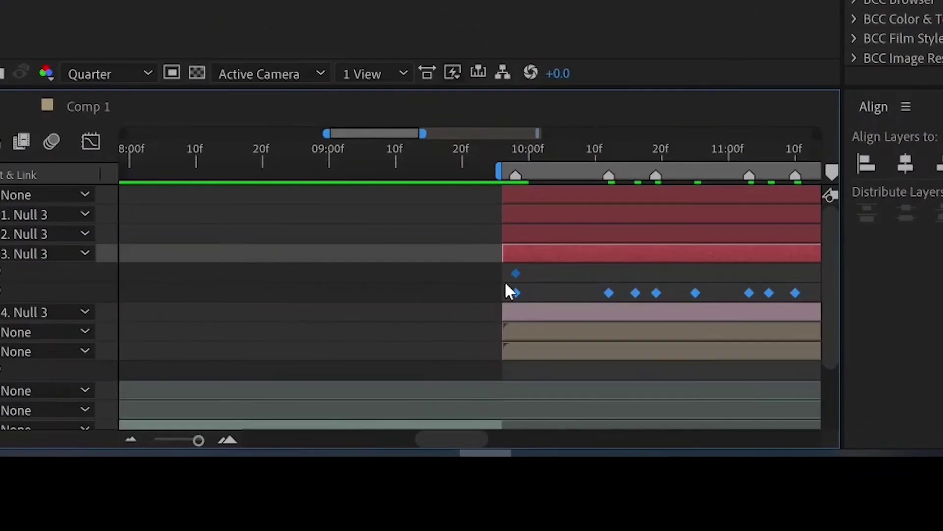
pyautogui.rightClick(511, 299)
pyautogui.moveTo(559, 288)
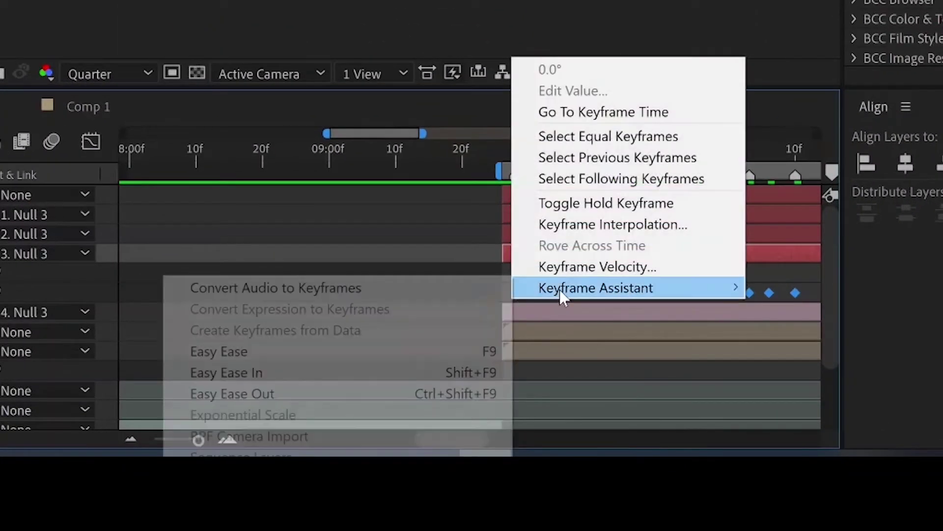
pyautogui.click(404, 352)
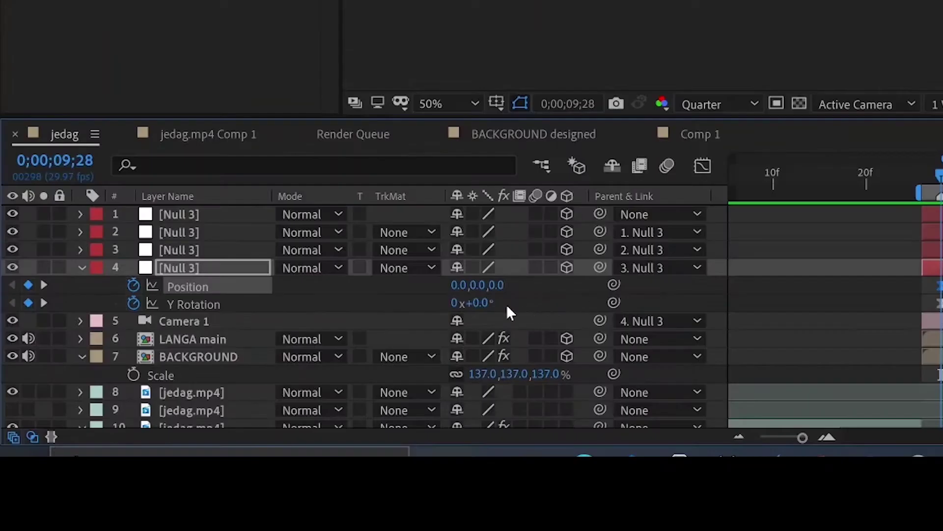
# Set the fourth null's Y position to -100 at 0;00;09;28 and add a second Position keyframe at 0;00;10;12.
pyautogui.click(479, 286)
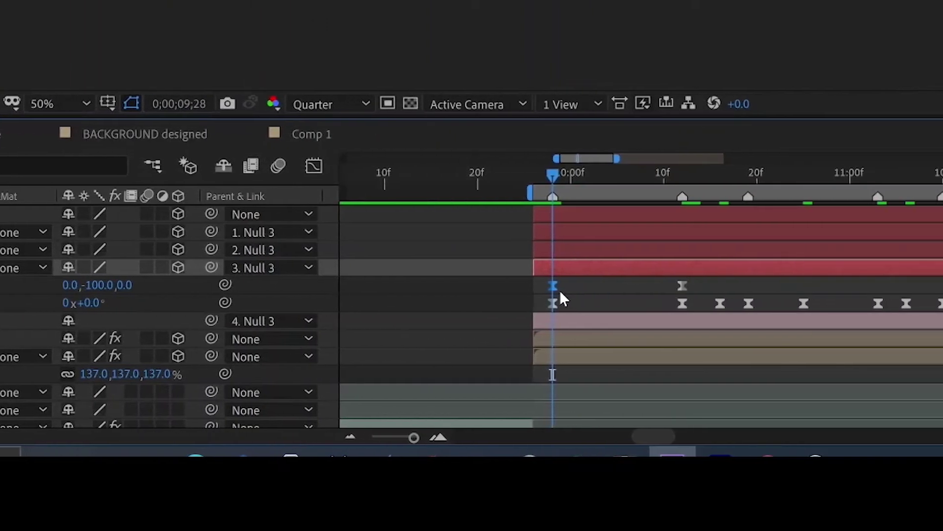
pyautogui.moveTo(941, 292)
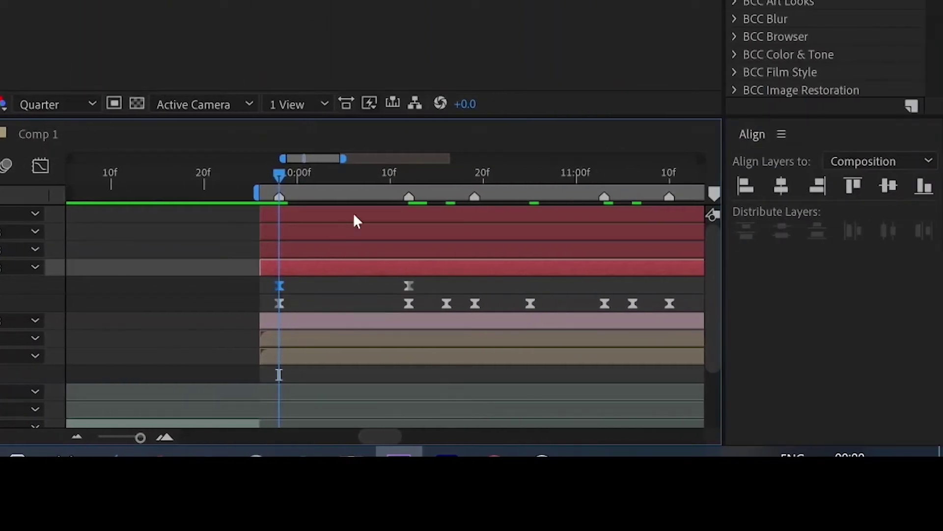
pyautogui.click(409, 178)
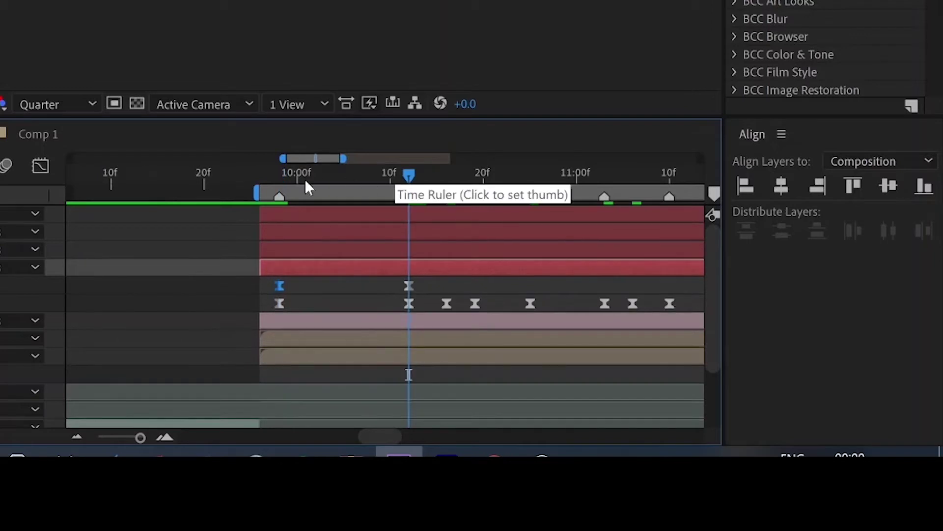
pyautogui.click(281, 180)
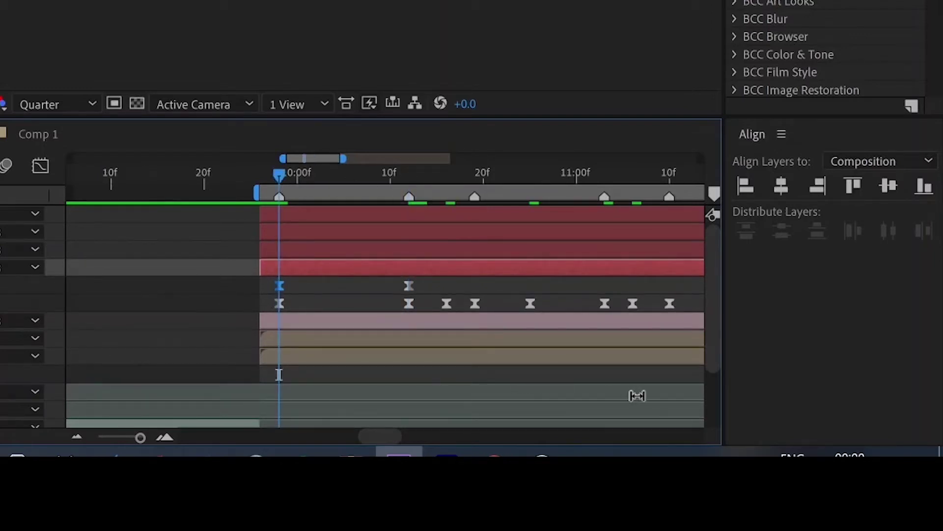
pyautogui.click(346, 177)
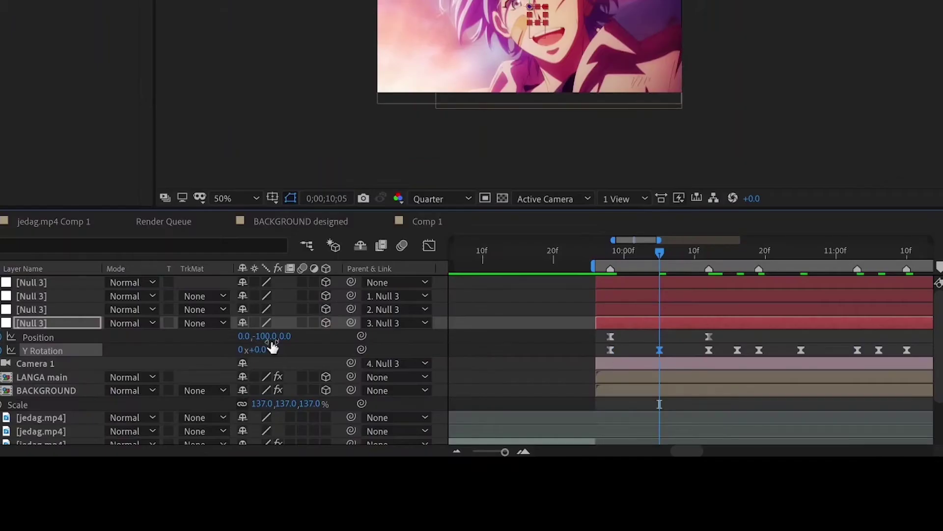
# Copy the fourth null's Position keyframe from 0;00;10;12 and paste it on the beats at 0;00;10;19, 0;00;11;03 and 0;00;11;10.
pyautogui.click(707, 337)
pyautogui.click(709, 254)
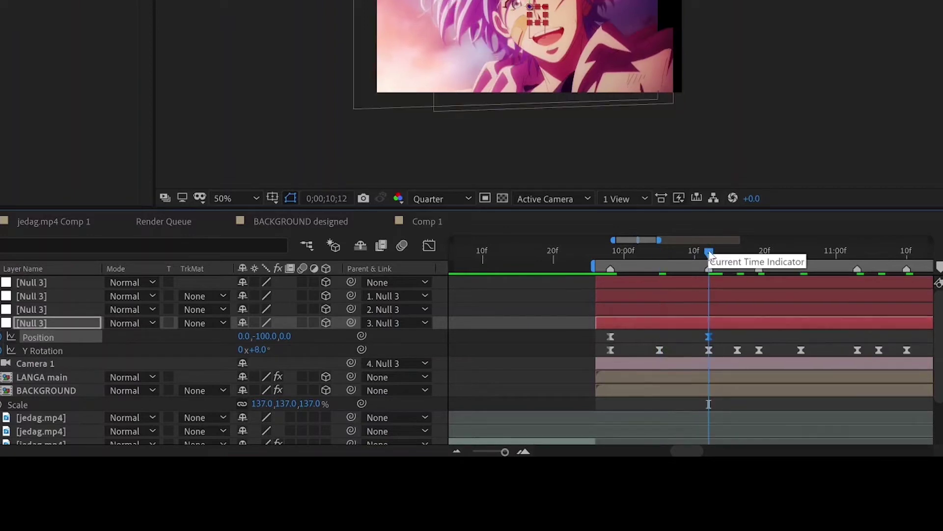
pyautogui.click(759, 255)
pyautogui.hotkey('ctrl', 'v')
pyautogui.click(858, 254)
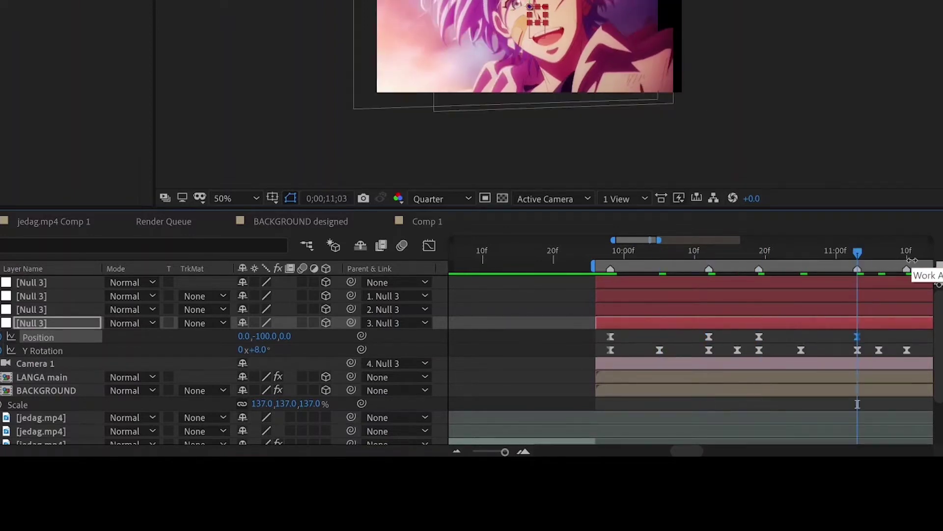
pyautogui.click(906, 255)
pyautogui.hotkey('ctrl', 'v')
# Paste the -100 Position keyframe on the fourth null's beats at 0;00;11;24, 0;00;12;08 and 0;00;12;15.
pyautogui.moveTo(636, 241); pyautogui.dragTo(669, 243)
pyautogui.click(625, 255)
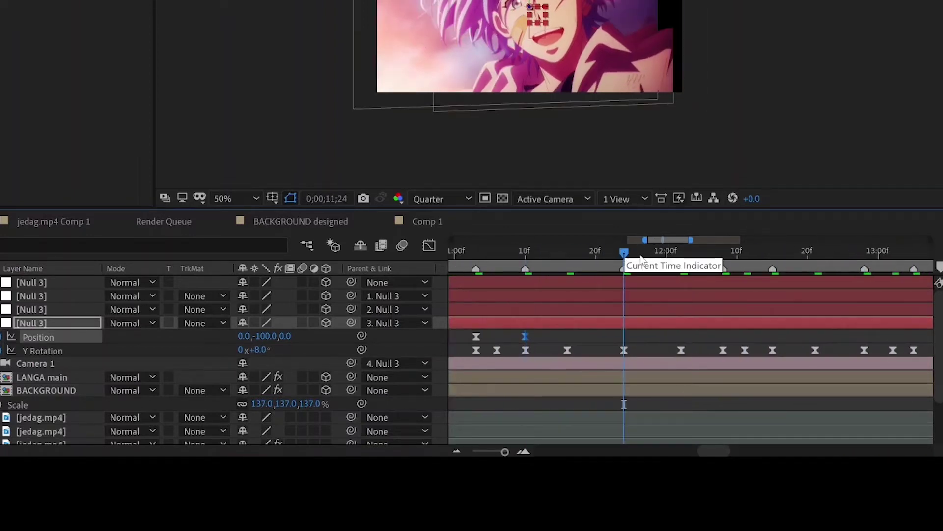
pyautogui.hotkey('ctrl', 'v')
pyautogui.click(681, 254)
pyautogui.click(723, 253)
pyautogui.hotkey('ctrl', 'v')
pyautogui.click(772, 253)
pyautogui.hotkey('ctrl', 'v')
# Paste the -100 Position keyframe on the fourth null's beats at 0;00;12;28, 0;00;13;05 and 0;00;13;19.
pyautogui.click(865, 254)
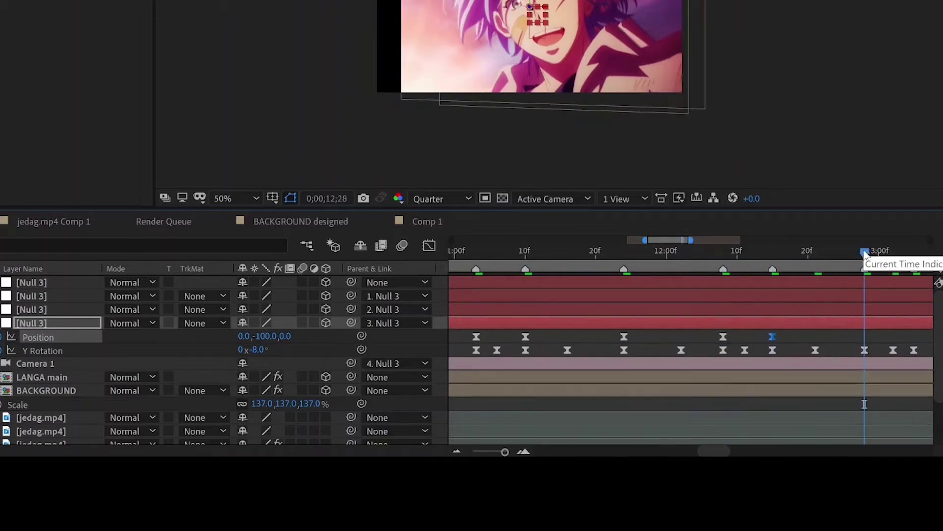
pyautogui.hotkey('ctrl', 'v')
pyautogui.click(914, 251)
pyautogui.hotkey('ctrl', 'v')
pyautogui.moveTo(666, 240); pyautogui.dragTo(695, 242)
pyautogui.click(667, 253)
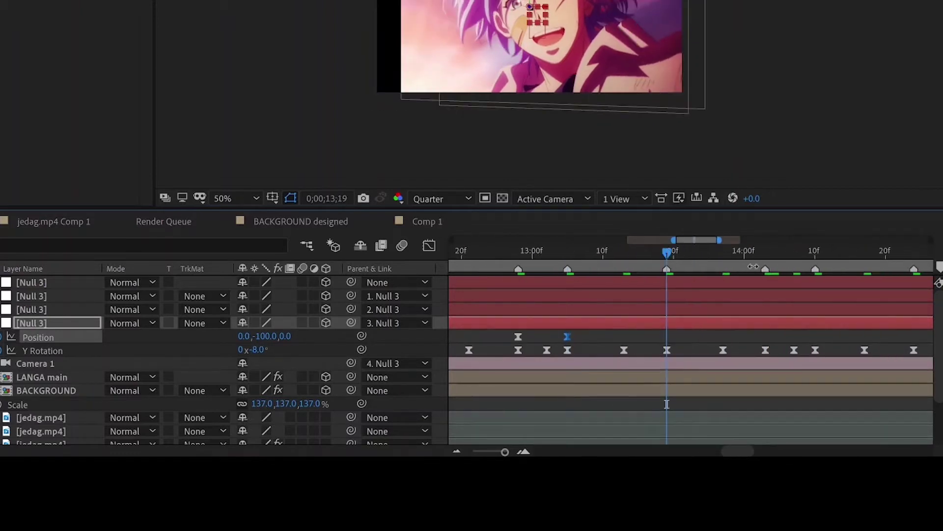
pyautogui.hotkey('ctrl', 'v')
# Paste the -100 Position keyframe on the fourth null's beats at 0;00;14;03, 0;00;14;10 and 0;00;14;24.
pyautogui.click(765, 252)
pyautogui.hotkey('ctrl', 'v')
pyautogui.click(815, 251)
pyautogui.hotkey('ctrl', 'v')
pyautogui.click(872, 252)
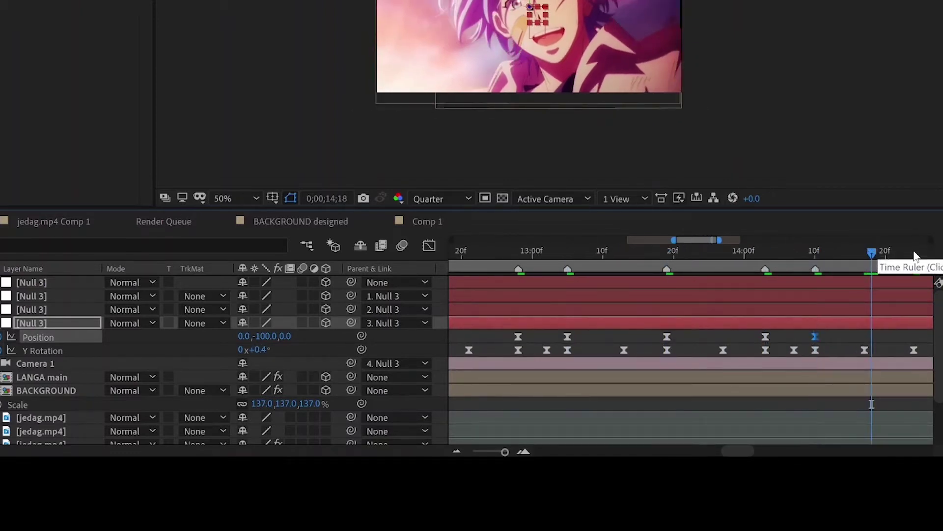
pyautogui.click(914, 252)
pyautogui.hotkey('ctrl', 'v')
# Paste the -100 Position keyframe on the remaining beats from 0;00;15;01 through 0;00;16;05.
pyautogui.moveTo(690, 240); pyautogui.dragTo(720, 242)
pyautogui.click(603, 251)
pyautogui.hotkey('ctrl', 'v')
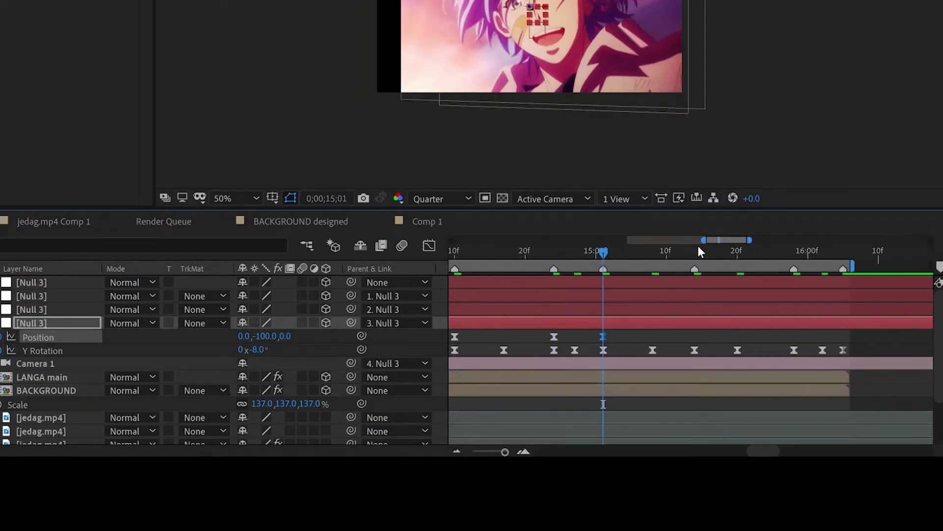
pyautogui.click(695, 251)
pyautogui.hotkey('ctrl', 'v')
pyautogui.click(794, 252)
pyautogui.click(843, 254)
pyautogui.hotkey('ctrl', 'v')
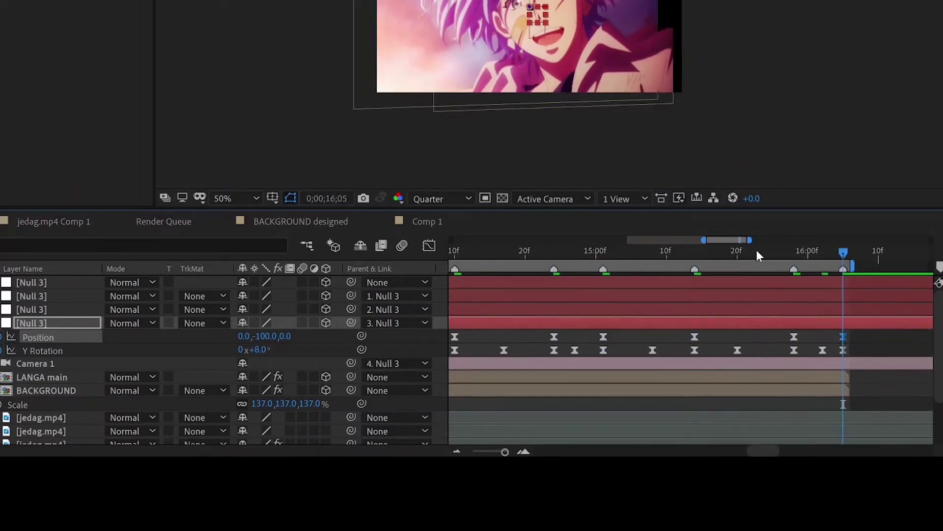
# Set the fourth null's Y position to 0 at 0;00;10;05, between the first two beats.
pyautogui.moveTo(715, 240); pyautogui.dragTo(628, 258)
pyautogui.click(625, 254)
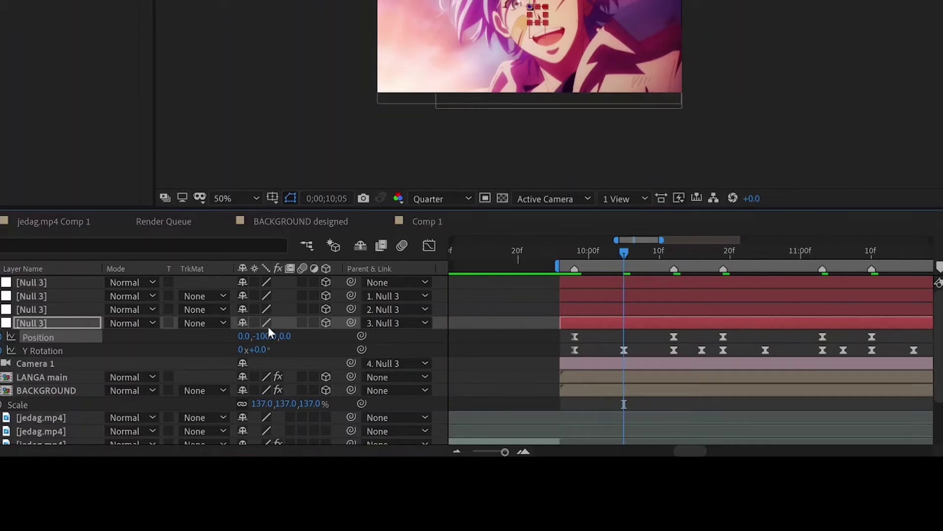
pyautogui.write('0')
pyautogui.press('Return')
# Copy the zero Position keyframe to the gaps between beats from 0;00;10;16 to 0;00;11;16, including 0;00;11;06.
pyautogui.click(701, 250)
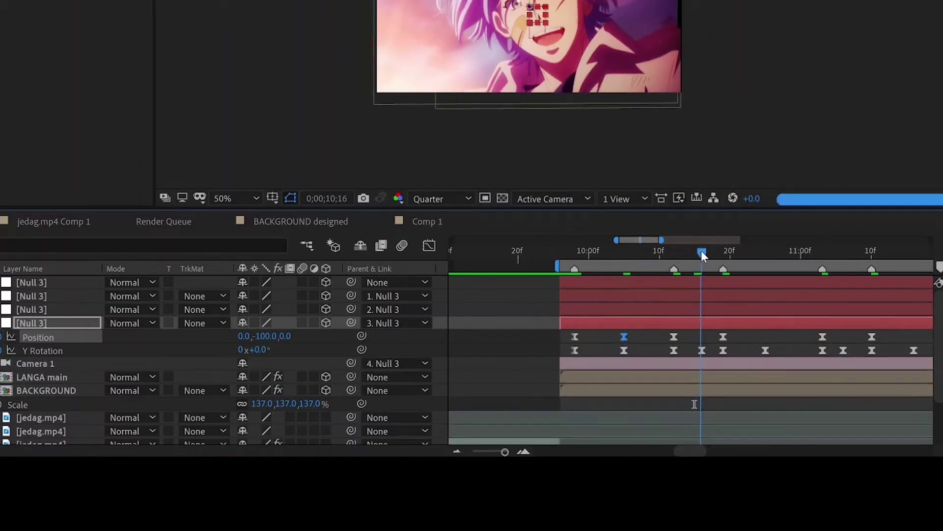
pyautogui.hotkey('ctrl', 'v')
pyautogui.click(764, 253)
pyautogui.hotkey('ctrl', 'v')
pyautogui.click(843, 252)
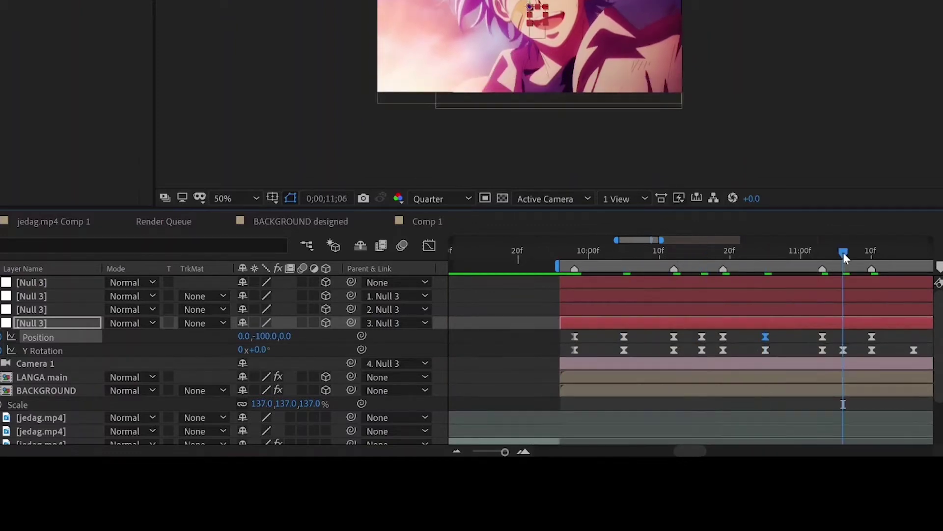
pyautogui.click(912, 253)
pyautogui.hotkey('ctrl', 'v')
# Paste the zero Position keyframe between the beats at 0;00;12;02, 0;00;12;11 and 0;00;12;21.
pyautogui.click(664, 243)
pyautogui.click(604, 255)
pyautogui.hotkey('ctrl', 'v')
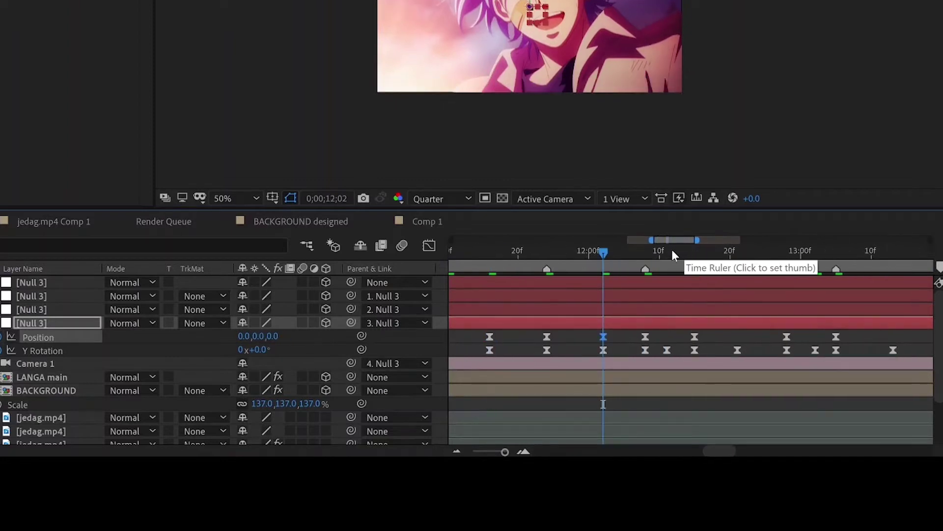
pyautogui.click(666, 253)
pyautogui.hotkey('ctrl', 'v')
pyautogui.click(738, 253)
pyautogui.hotkey('ctrl', 'v')
# Paste the zero Position keyframe between the beats at 0;00;13;02, 0;00;13;13 and 0;00;13;27.
pyautogui.click(810, 254)
pyautogui.click(815, 253)
pyautogui.hotkey('ctrl', 'v')
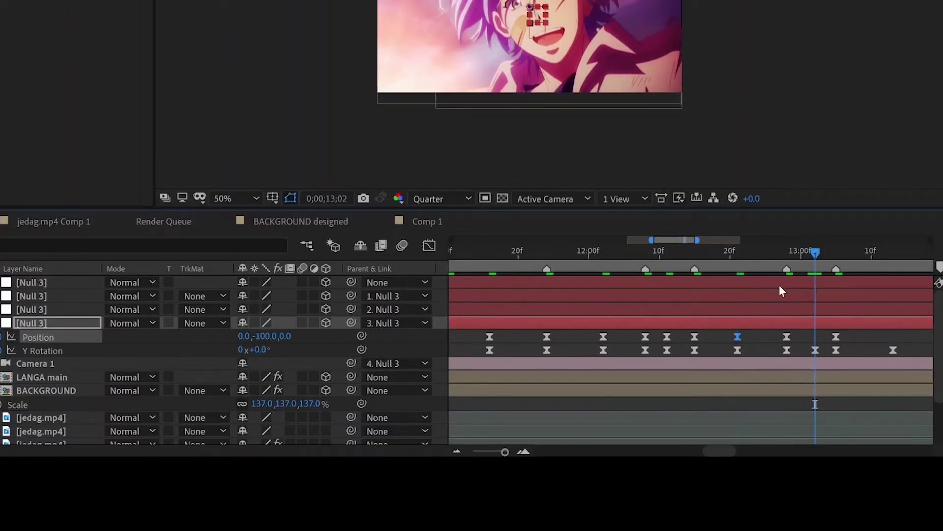
pyautogui.click(893, 250)
pyautogui.hotkey('ctrl', 'v')
pyautogui.hscroll(5, 688, 245)
pyautogui.click(681, 254)
pyautogui.hotkey('ctrl', 'v')
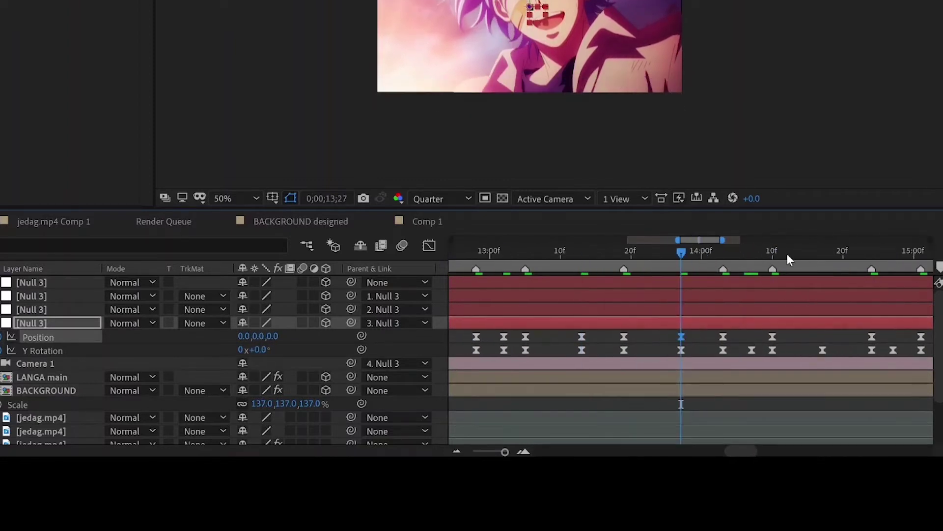
# Paste the zero Position keyframe between the beats at 0;00;14;07, 0;00;14;17 and 0;00;14;27.
pyautogui.click(752, 254)
pyautogui.hotkey('ctrl', 'v')
pyautogui.click(823, 254)
pyautogui.hotkey('ctrl', 'v')
pyautogui.click(899, 255)
pyautogui.click(892, 255)
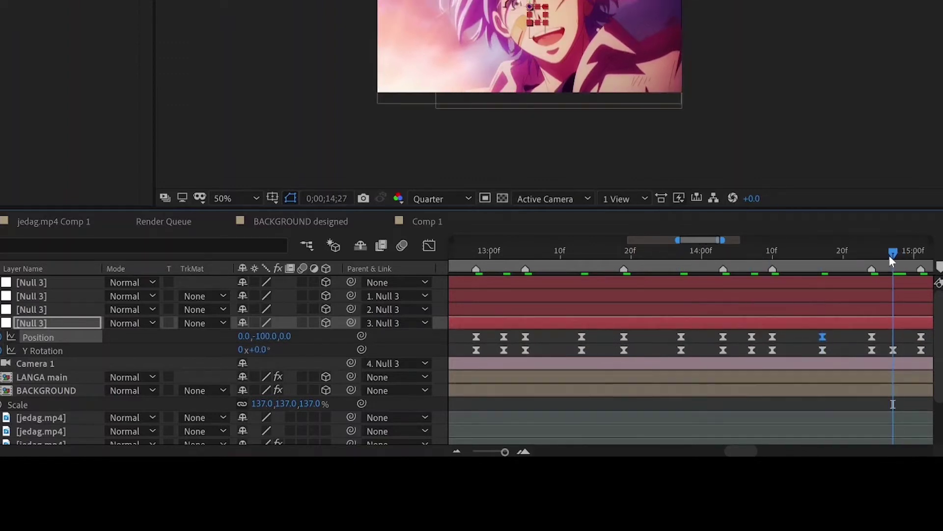
pyautogui.hotkey('ctrl', 'v')
# Paste the zero Position keyframe at 0;00;15;08, 0;00;15;20 and 0;00;16;02, and preview the bouncing animation.
pyautogui.moveTo(700, 239); pyautogui.dragTo(737, 240)
pyautogui.click(526, 254)
pyautogui.hotkey('ctrl', 'v')
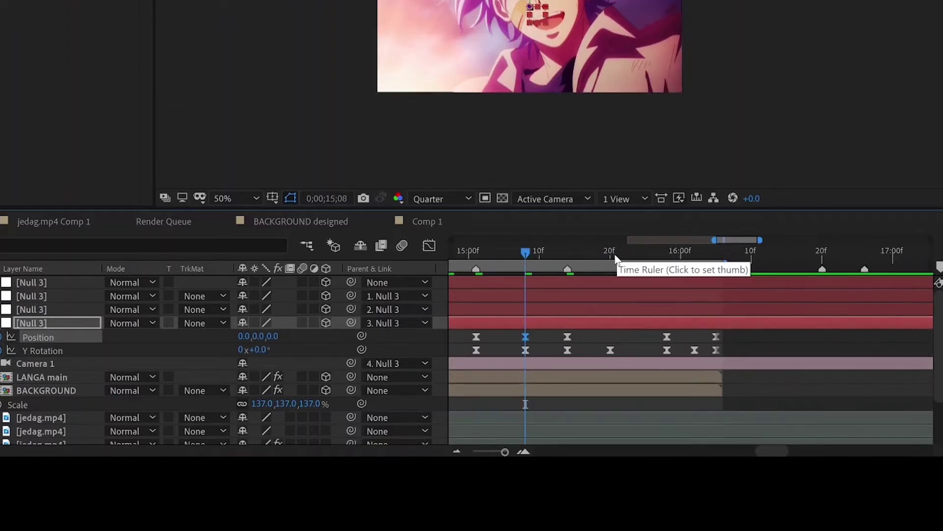
pyautogui.click(611, 253)
pyautogui.hotkey('ctrl', 'v')
pyautogui.click(692, 254)
pyautogui.hotkey('ctrl', 'v')
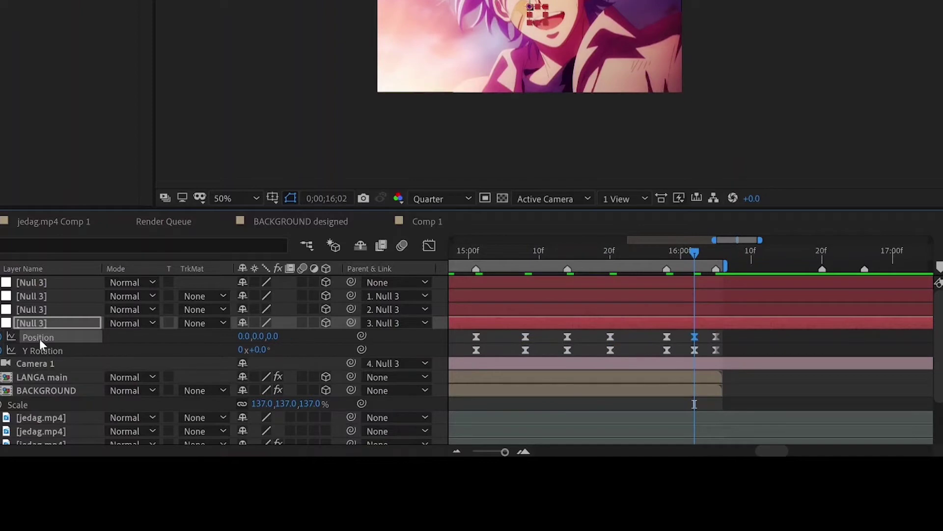
pyautogui.press('space')
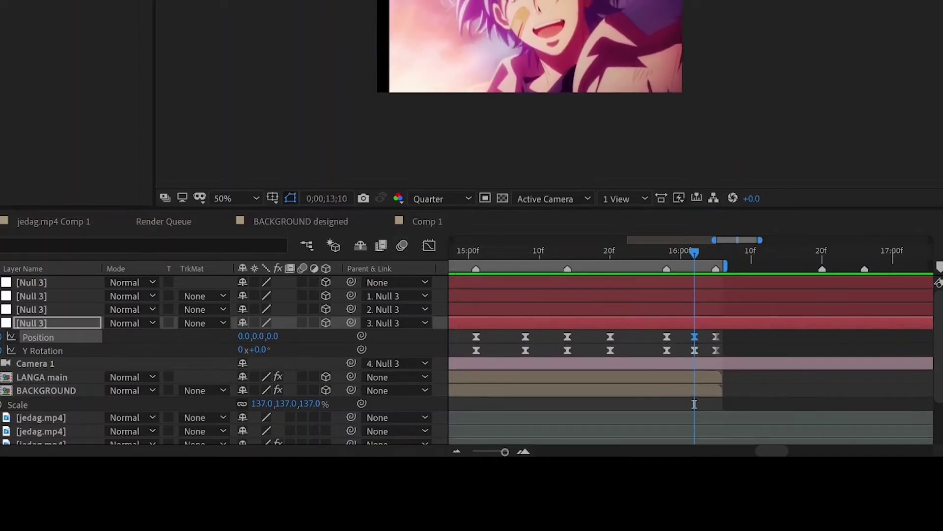
pyautogui.press('space')
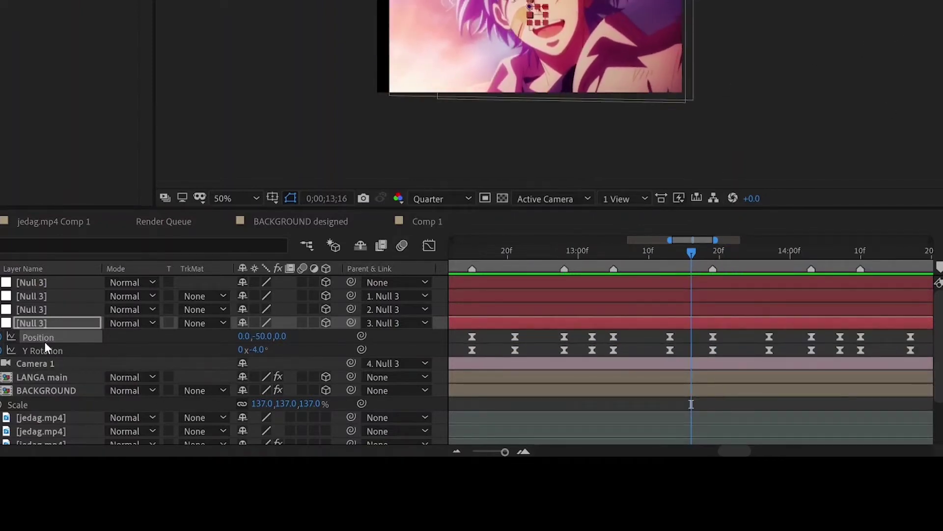
# Reshape the fourth null's Position speed graph so the speed peaks sharply at the beat markers and eases to zero between them.
pyautogui.click(429, 245)
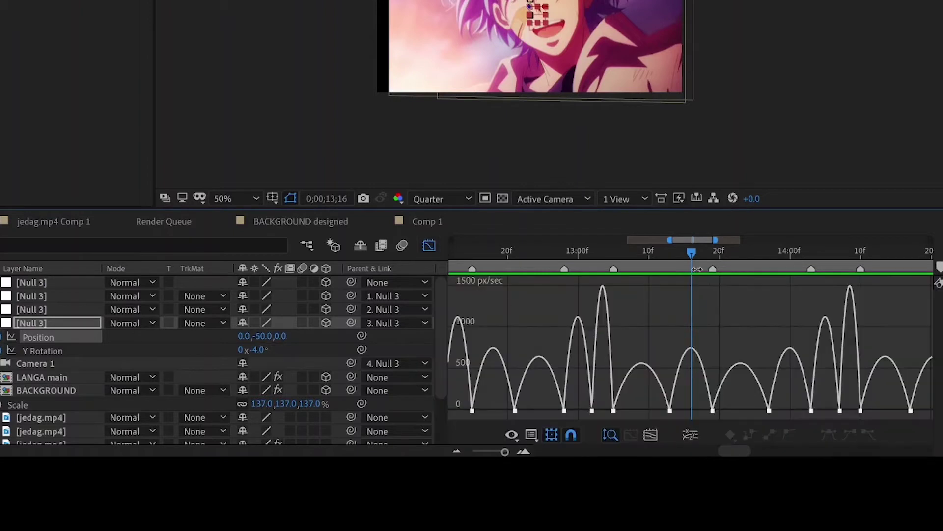
pyautogui.moveTo(687, 240); pyautogui.dragTo(644, 240)
pyautogui.click(597, 410)
pyautogui.moveTo(564, 410); pyautogui.dragTo(547, 409)
pyautogui.moveTo(628, 409); pyautogui.dragTo(683, 410)
pyautogui.scroll(2, 695, 410)
pyautogui.hscroll(3, 684, 409)
pyautogui.click(545, 409)
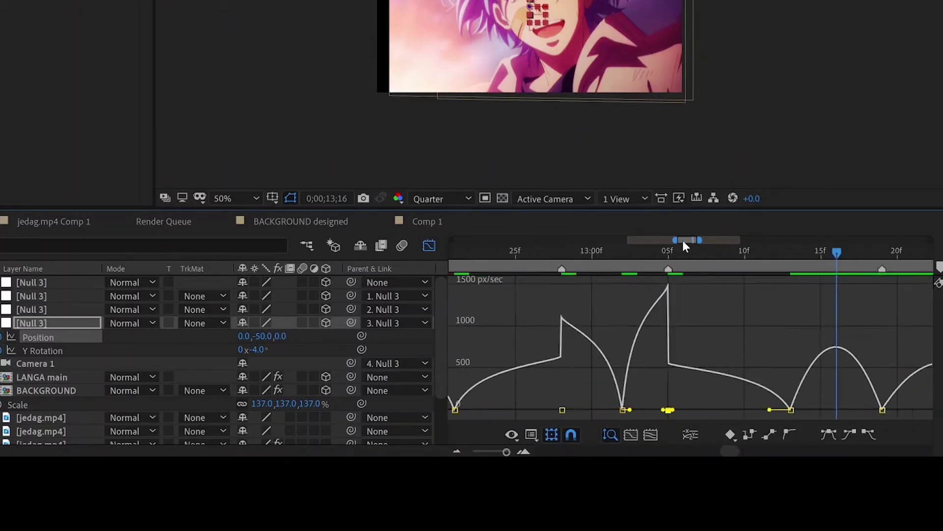
# Remove the easing into the fourth null's final Position keyframe at 0;00;16;05 so the speed peaks on that beat.
pyautogui.moveTo(683, 240); pyautogui.dragTo(713, 241)
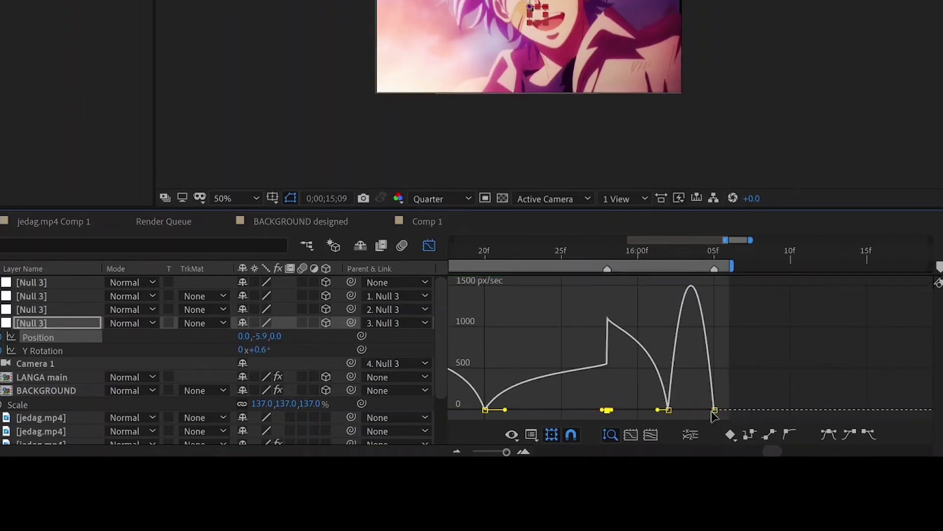
pyautogui.click(714, 410)
pyautogui.moveTo(700, 410); pyautogui.dragTo(715, 412)
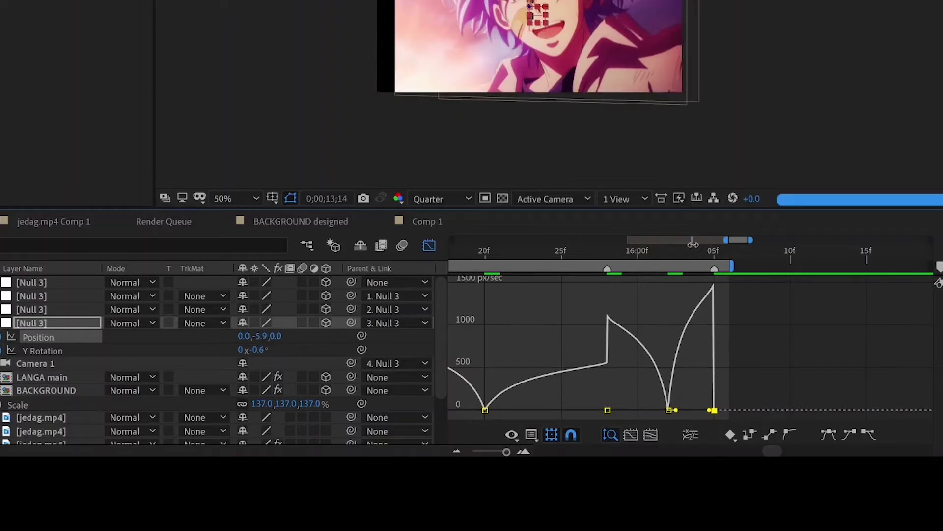
pyautogui.moveTo(713, 241); pyautogui.dragTo(611, 254)
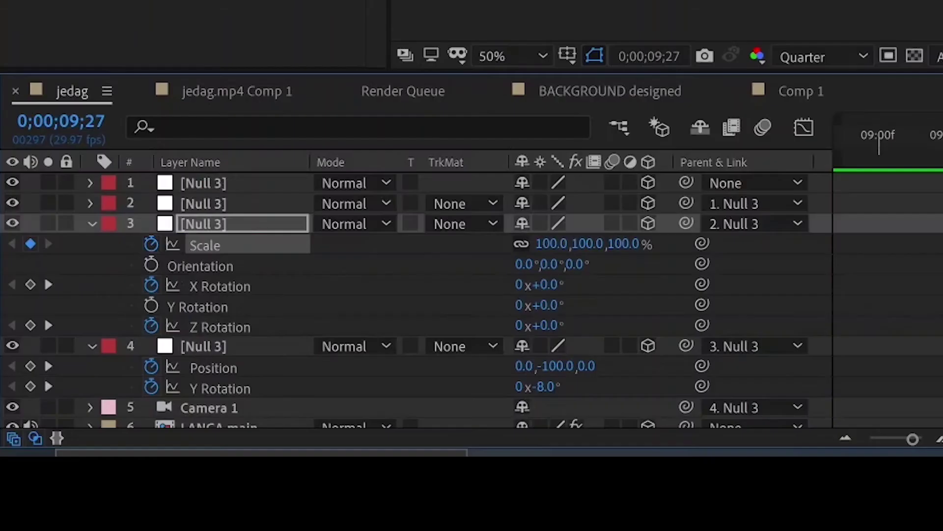
# Show only the third null's keyframed properties and set its X Rotation to 8° at 0;00;11;24.
pyautogui.press('u')
pyautogui.press('u')
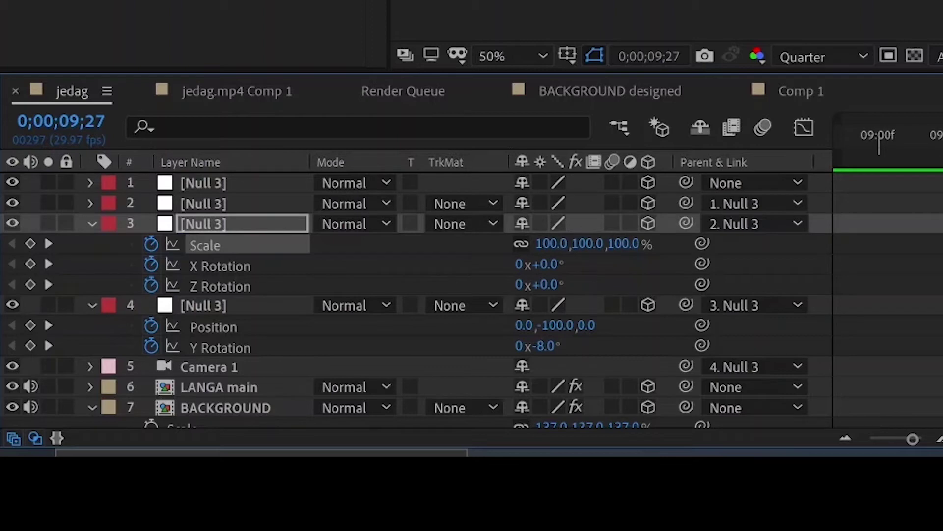
pyautogui.press('k')
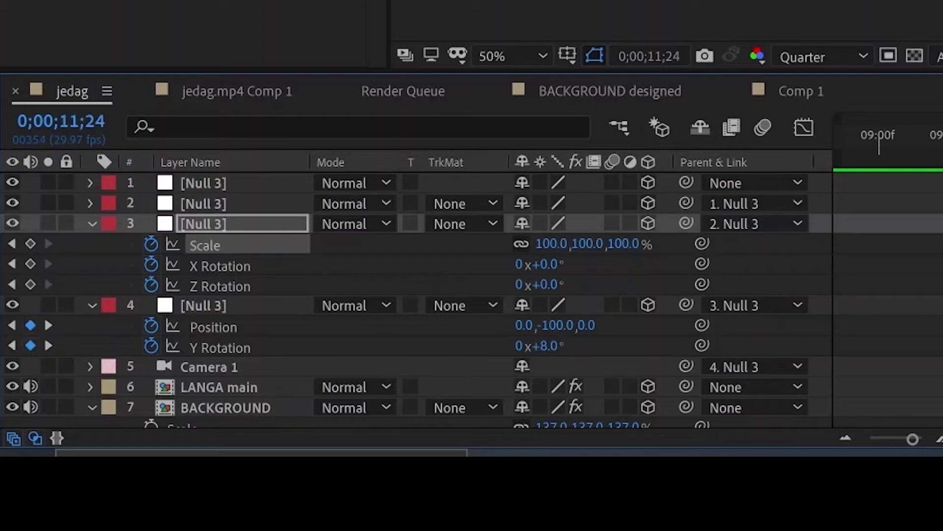
pyautogui.click(12, 263)
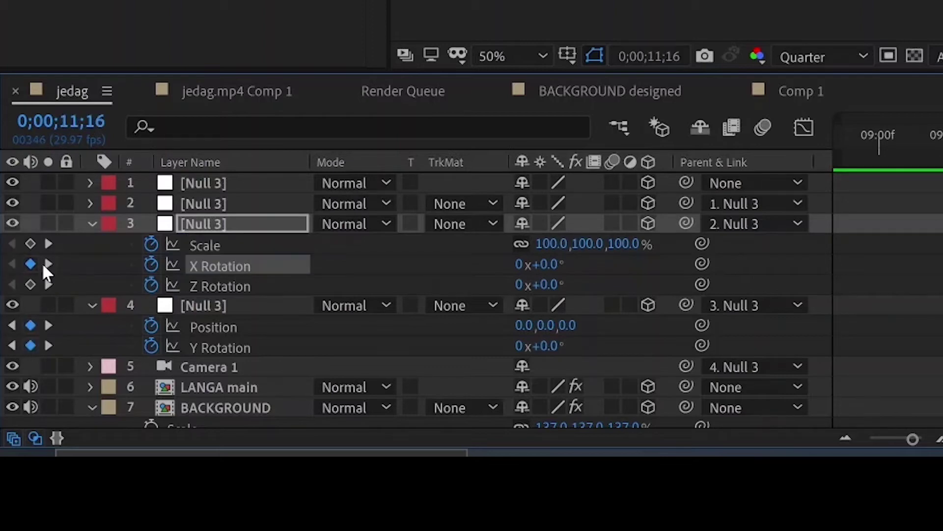
pyautogui.click(44, 264)
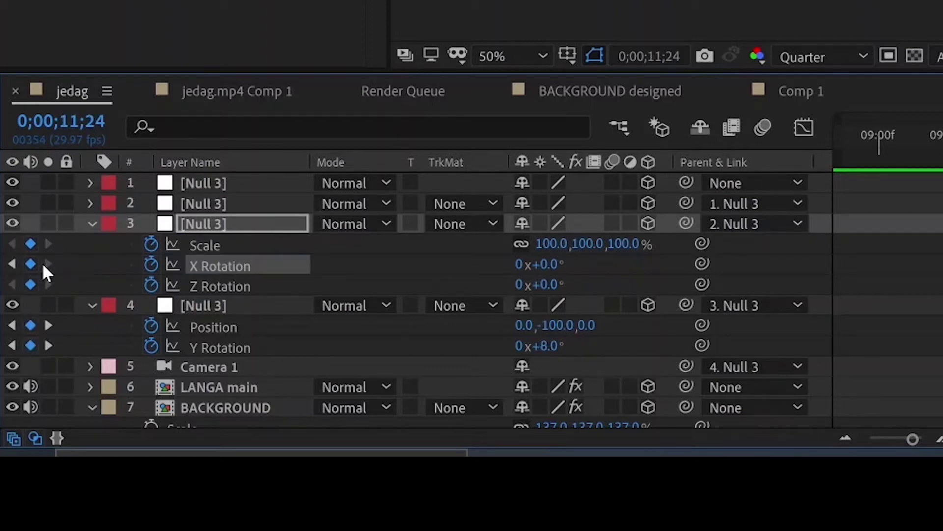
pyautogui.click(547, 266)
pyautogui.write('8')
pyautogui.press('Return')
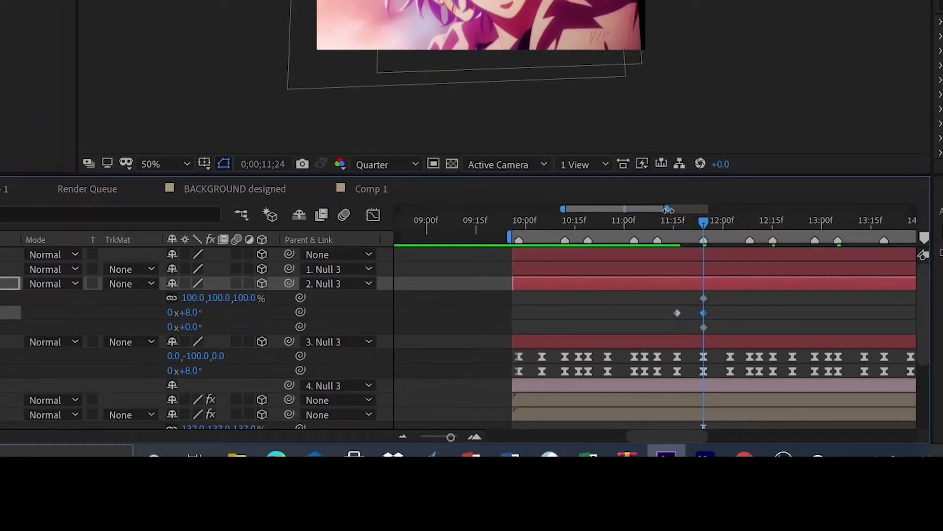
# Paste the third null's 0° X Rotation keyframe at 0;00;13;13, 0;00;13;19, 0;00;15;14 and 0;00;15;08.
pyautogui.moveTo(594, 208); pyautogui.dragTo(641, 207)
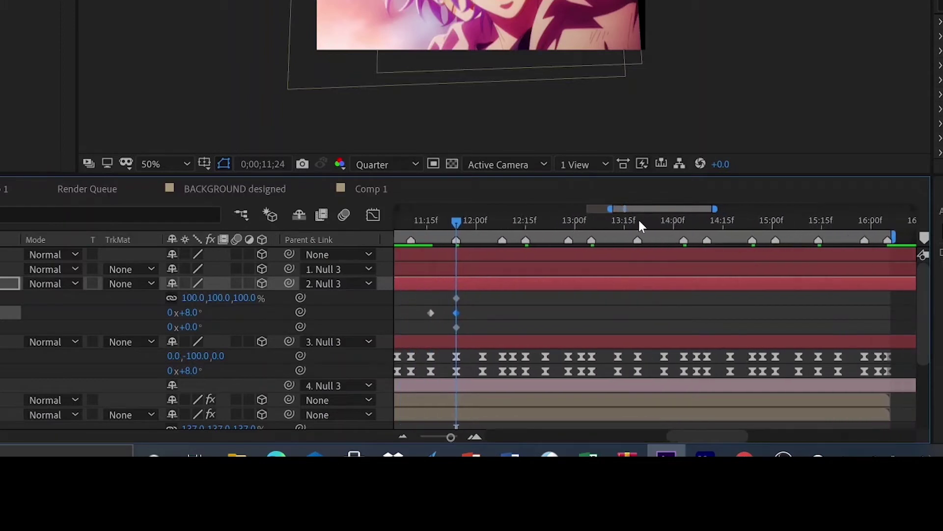
pyautogui.click(621, 221)
pyautogui.hotkey('ctrl', 'v')
pyautogui.click(637, 222)
pyautogui.click(818, 222)
pyautogui.hotkey('ctrl', 'v')
pyautogui.moveTo(819, 223); pyautogui.dragTo(800, 222)
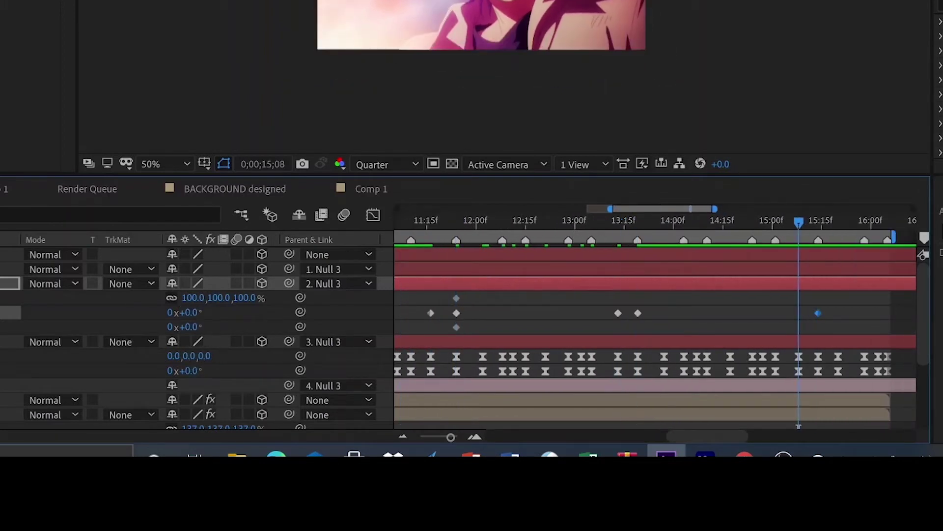
pyautogui.hotkey('ctrl', 'v')
# Set the third null's X Rotation to 8° on the beat at 0;00;15;14.
pyautogui.click(819, 222)
pyautogui.click(192, 313)
pyautogui.write('8')
pyautogui.press('Return')
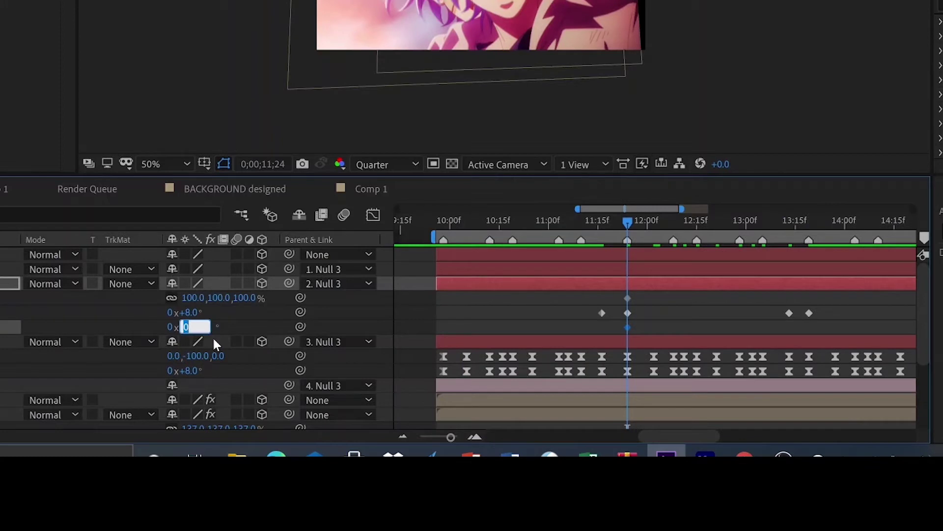
# Keyframe the third null's Z Rotation at -8° at 0;00;11;24 and 0° at 0;00;11;16 and 0;00;13;19.
pyautogui.press('Return')
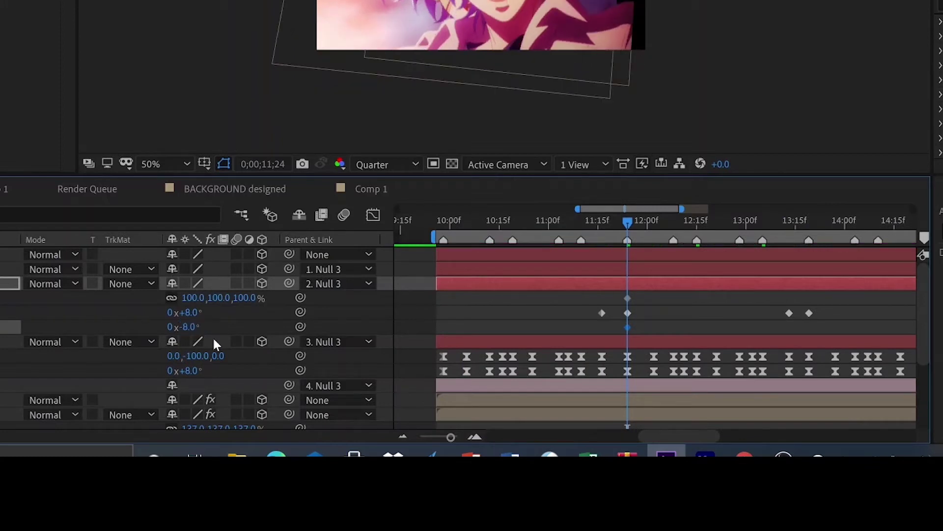
pyautogui.click(603, 228)
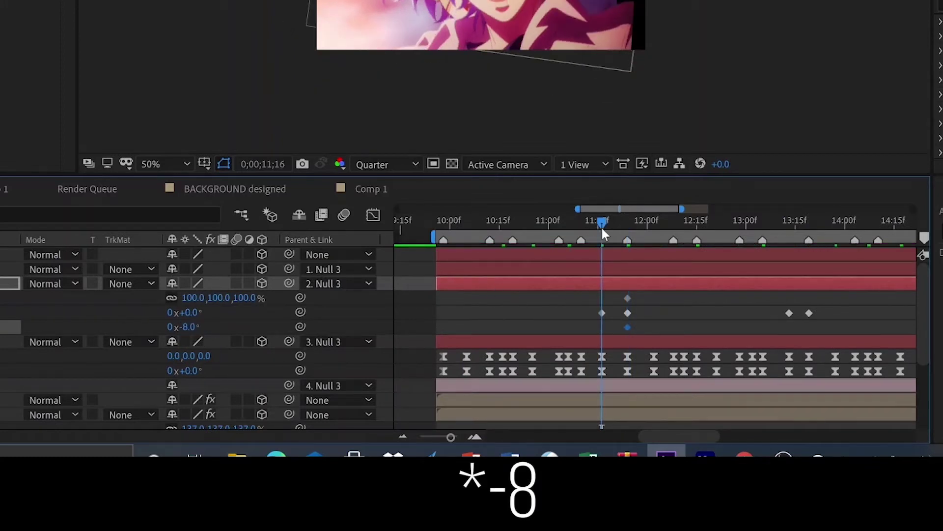
pyautogui.click(190, 327)
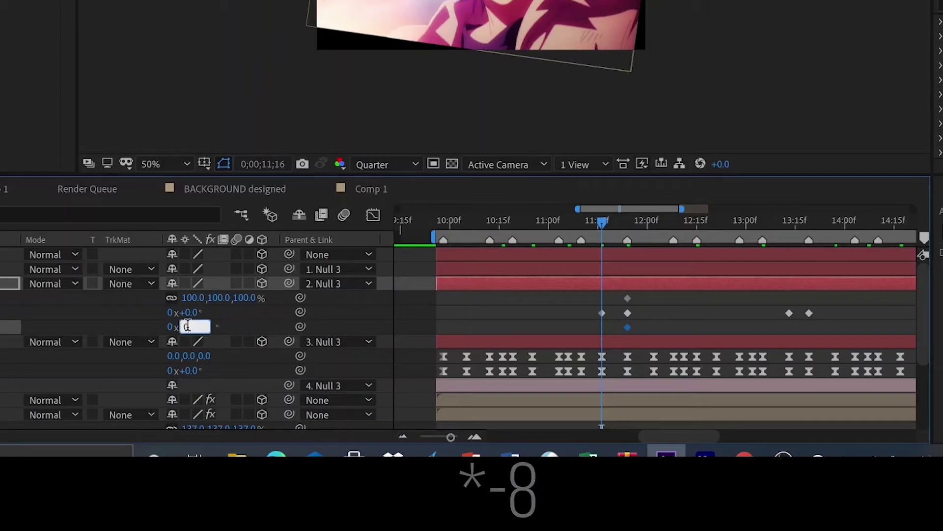
pyautogui.write('0')
pyautogui.press('Return')
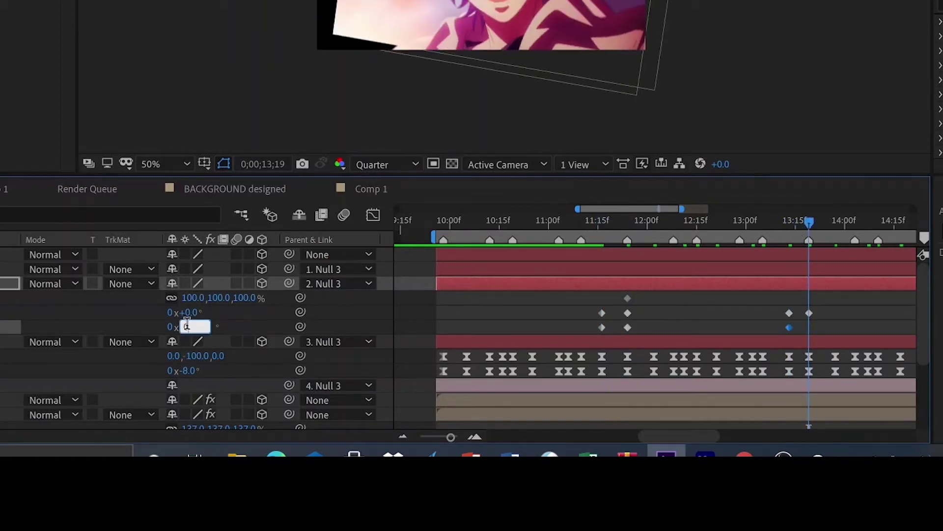
pyautogui.write('0')
pyautogui.press('Return')
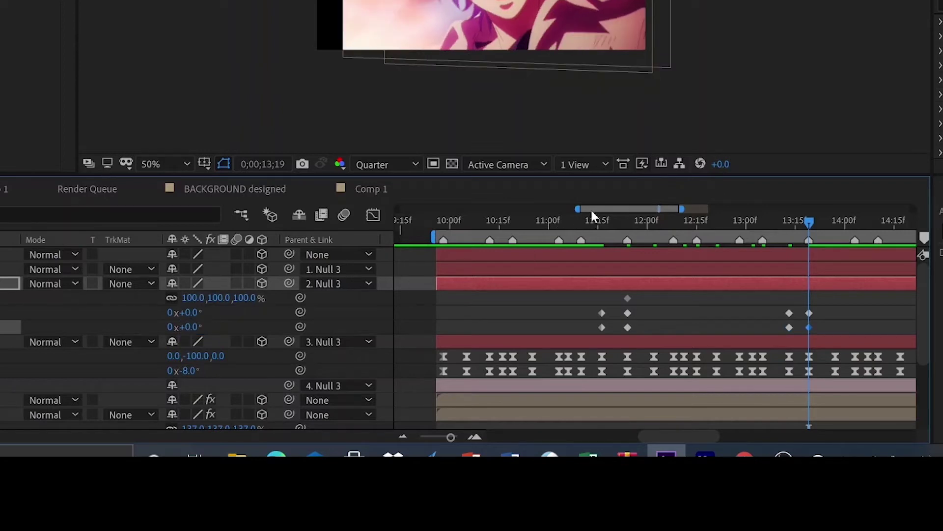
# Keyframe the third null's Z Rotation from 0;00;15;08 to 5° at 0;00;15;14, returning it to 0° on the next beat.
pyautogui.moveTo(599, 209); pyautogui.dragTo(664, 219)
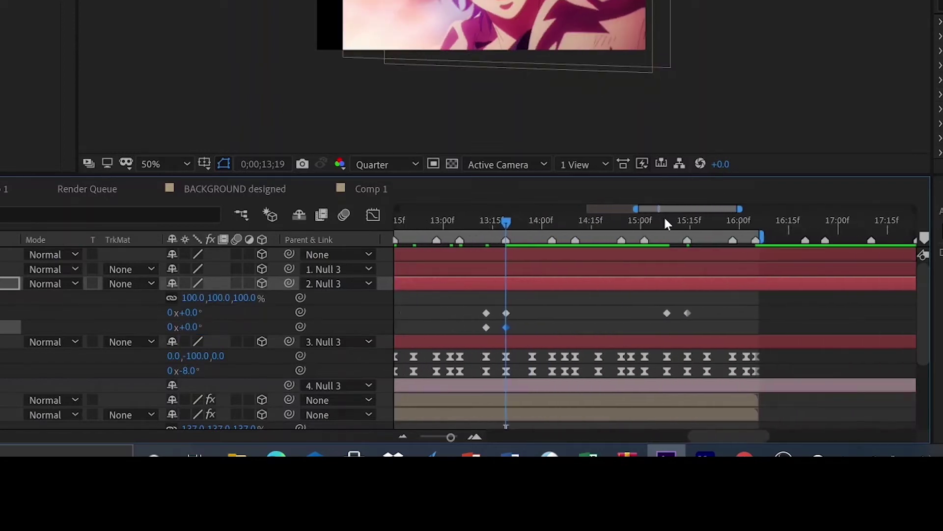
pyautogui.click(667, 223)
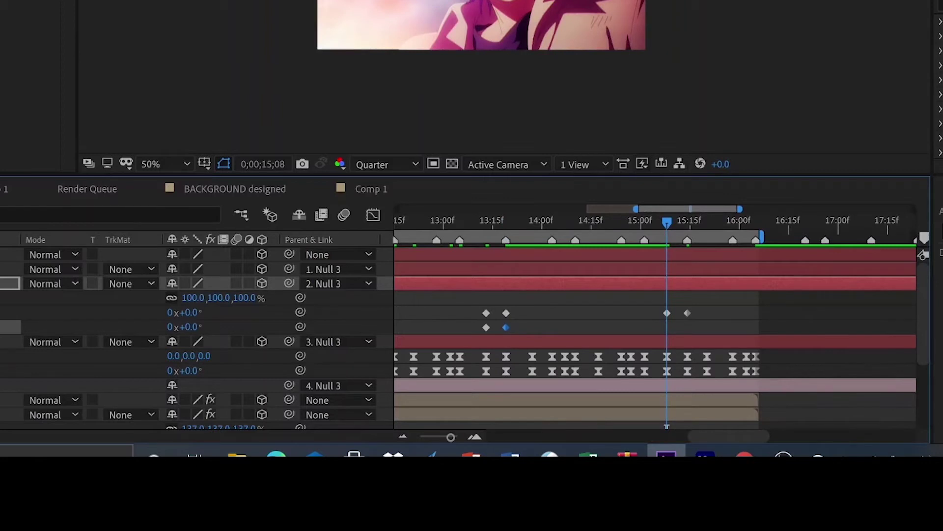
pyautogui.click(689, 222)
pyautogui.press('pageup')
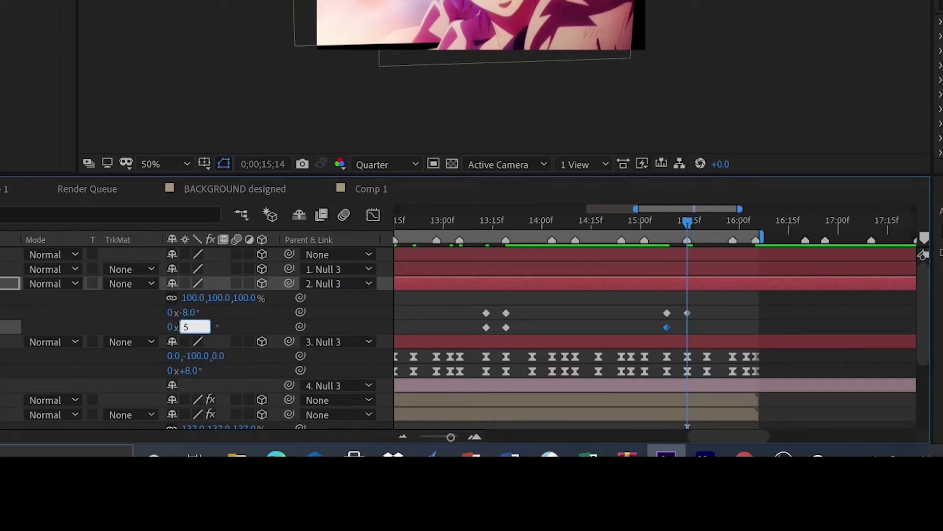
pyautogui.press('Return')
pyautogui.click(733, 222)
pyautogui.click(192, 327)
pyautogui.write('0x+0.0°')
pyautogui.press('Return')
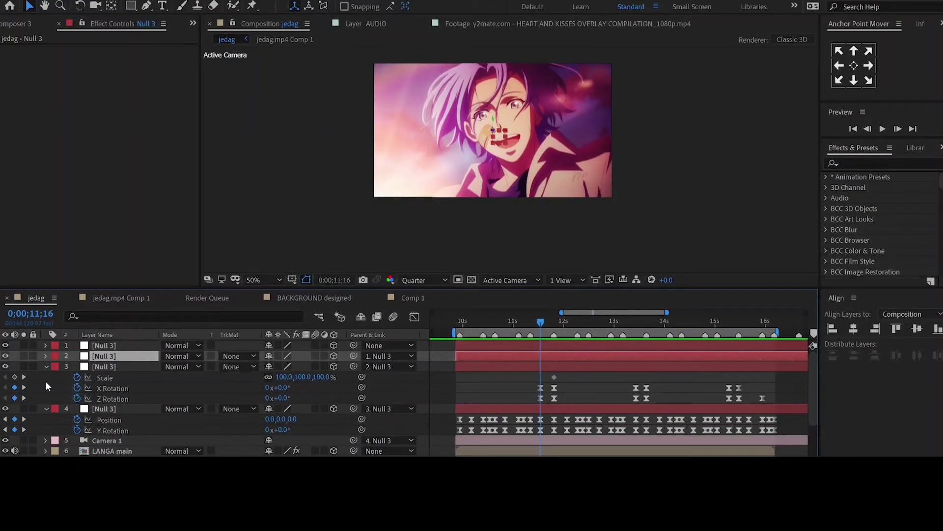
# Keyframe the third null's Scale at 0;00;11;16, set it to 80% at 0;00;11;24, and hold it with a keyframe at 0;00;13;13.
pyautogui.click(14, 377)
pyautogui.press('k')
pyautogui.moveTo(307, 377); pyautogui.dragTo(298, 377)
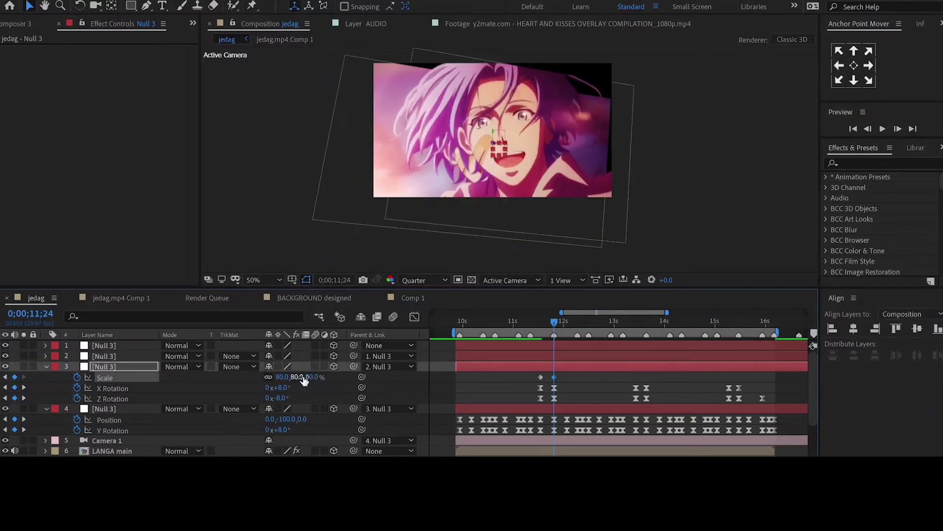
pyautogui.click(638, 325)
pyautogui.moveTo(637, 325); pyautogui.dragTo(636, 325)
pyautogui.click(15, 377)
# Set the third null's Scale to 100% at 0;00;13;19 and 80% at 0;00;15;14, with Easy Ease on all Scale keyframes.
pyautogui.click(646, 322)
pyautogui.click(298, 377)
pyautogui.write('100')
pyautogui.press('Return')
pyautogui.click(730, 324)
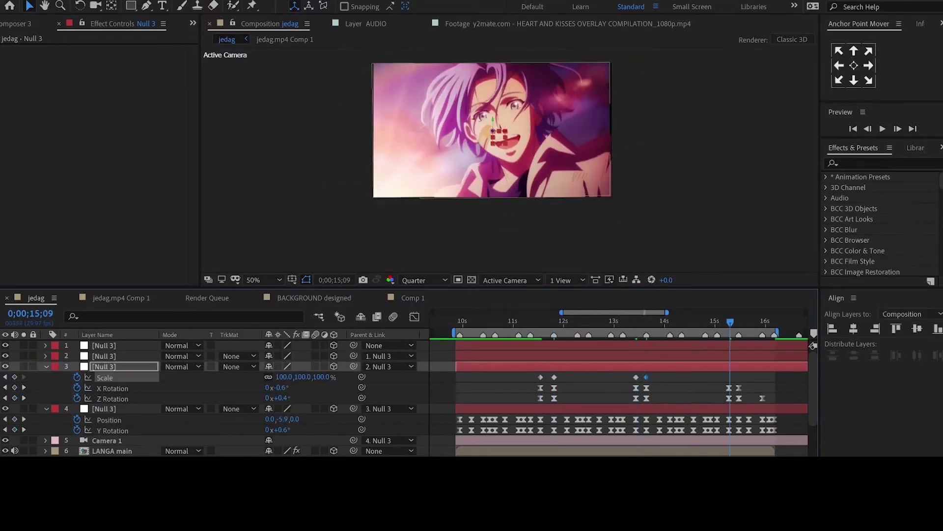
pyautogui.moveTo(731, 323); pyautogui.dragTo(729, 323)
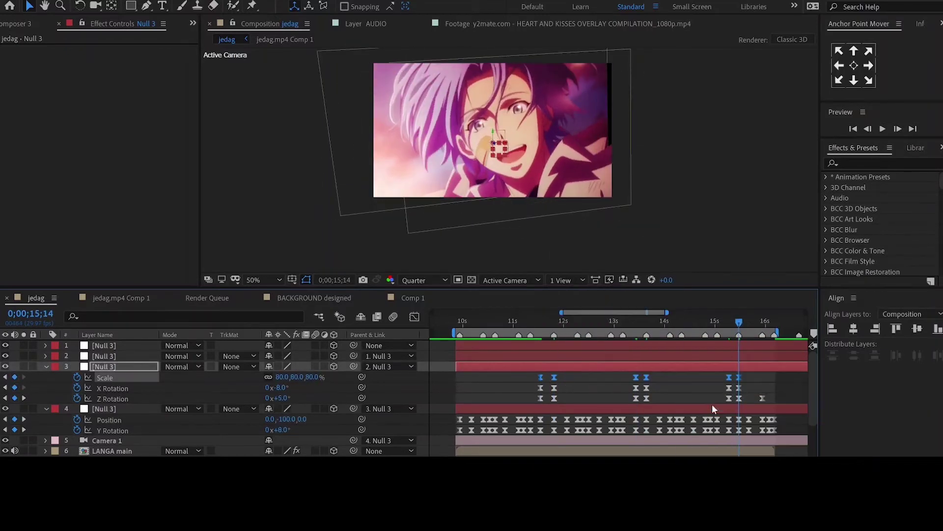
# Apply the saved motion tile preset with 400 output width and height and mirrored edges to the BACKGROUND layer.
pyautogui.click(639, 127)
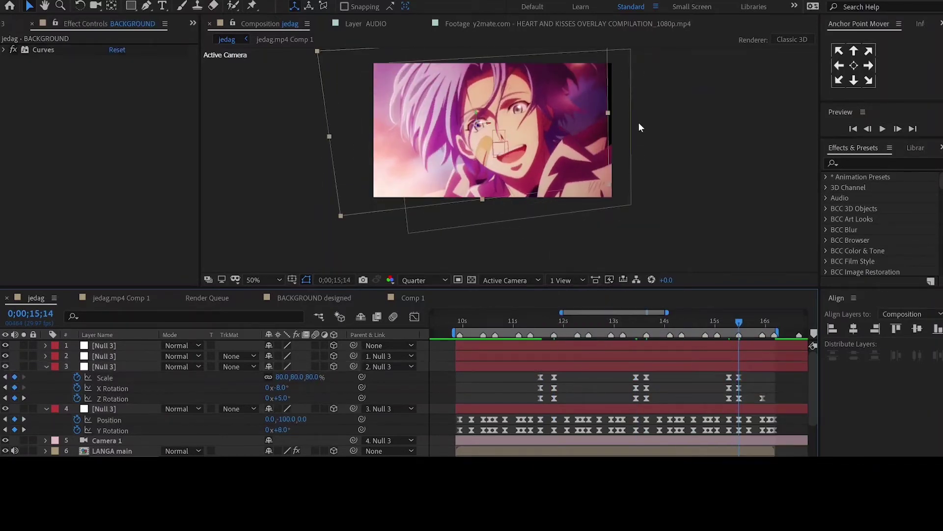
pyautogui.click(875, 163)
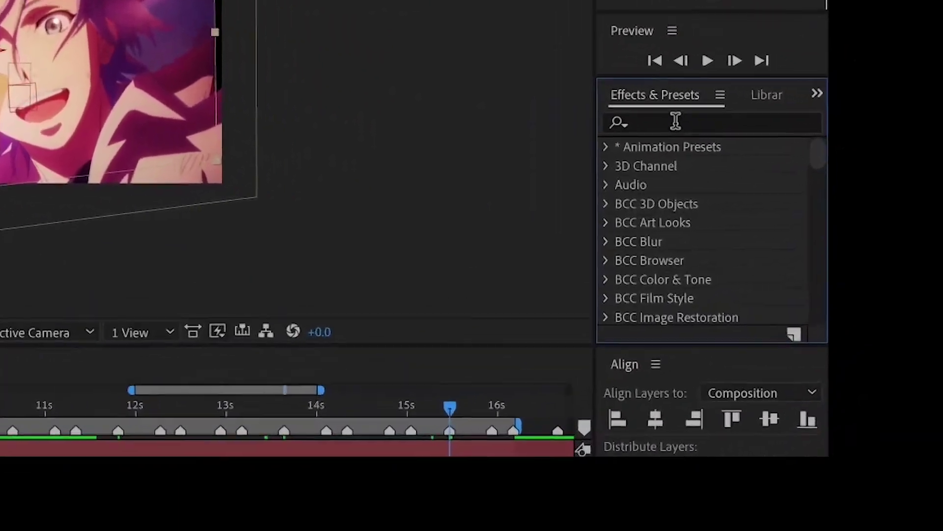
pyautogui.click(675, 120)
pyautogui.write('moti')
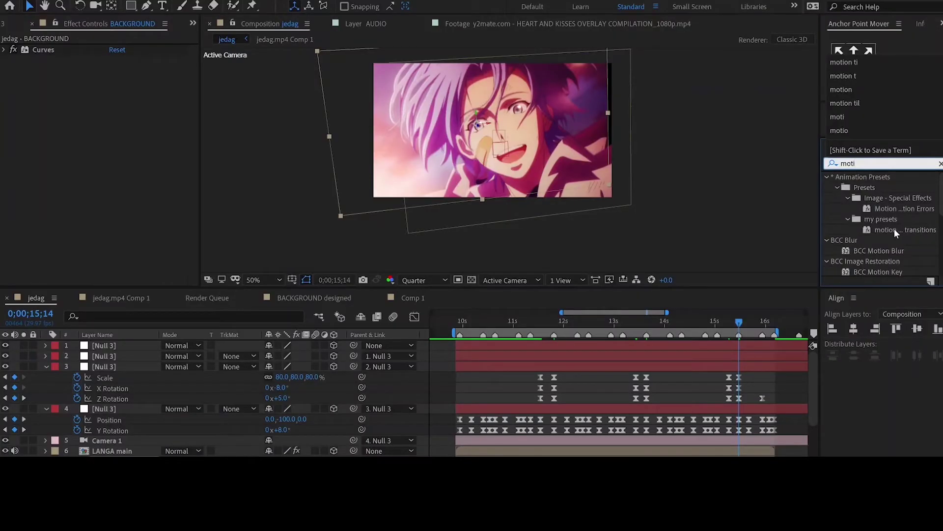
pyautogui.doubleClick(892, 229)
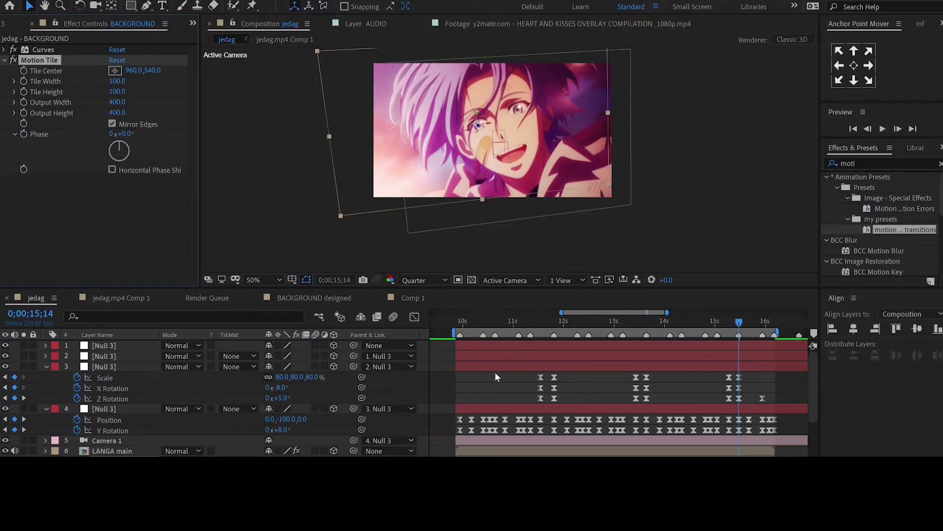
# Set the second null's Scale to 80% and preview the composition.
pyautogui.click(477, 355)
pyautogui.press('s')
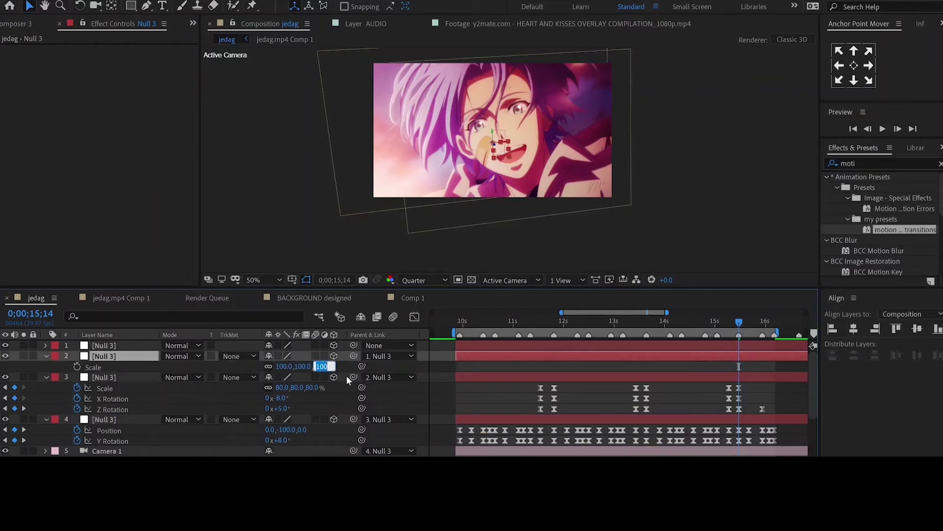
pyautogui.write('80')
pyautogui.press('Return')
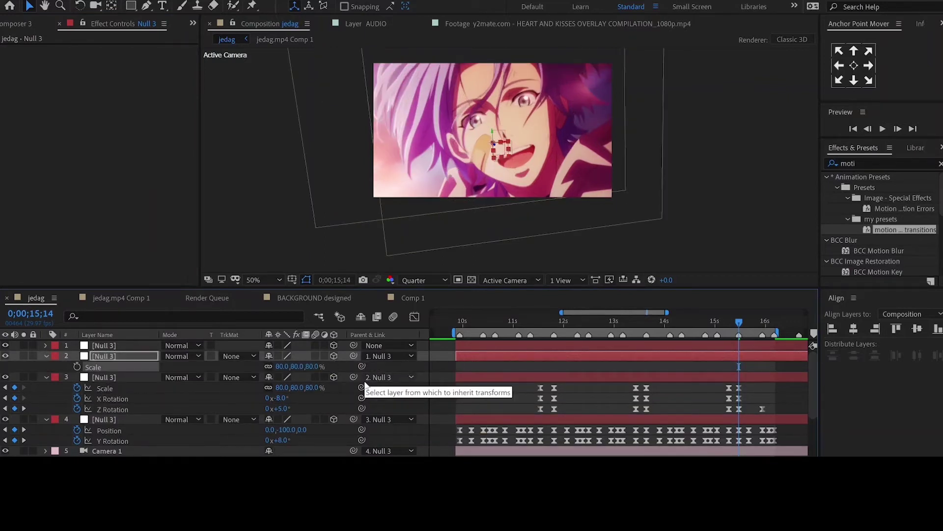
pyautogui.click(883, 129)
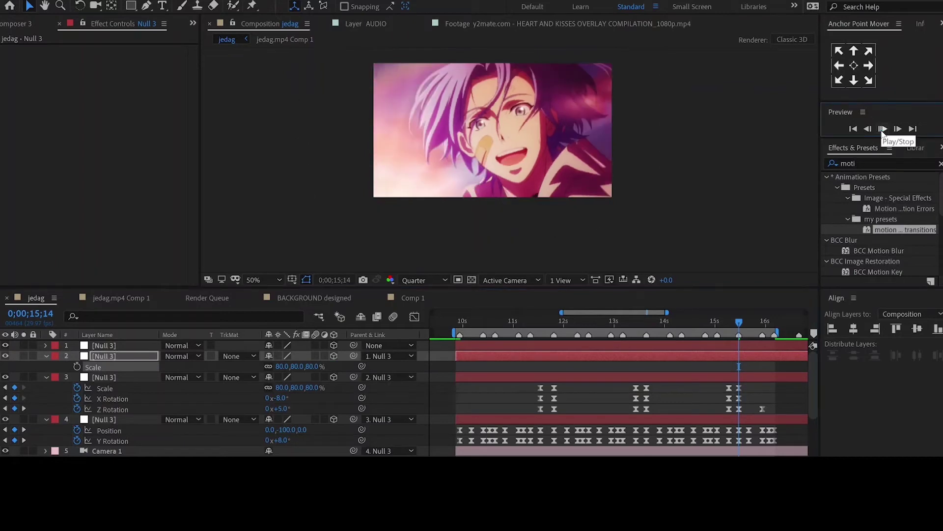
pyautogui.press('space')
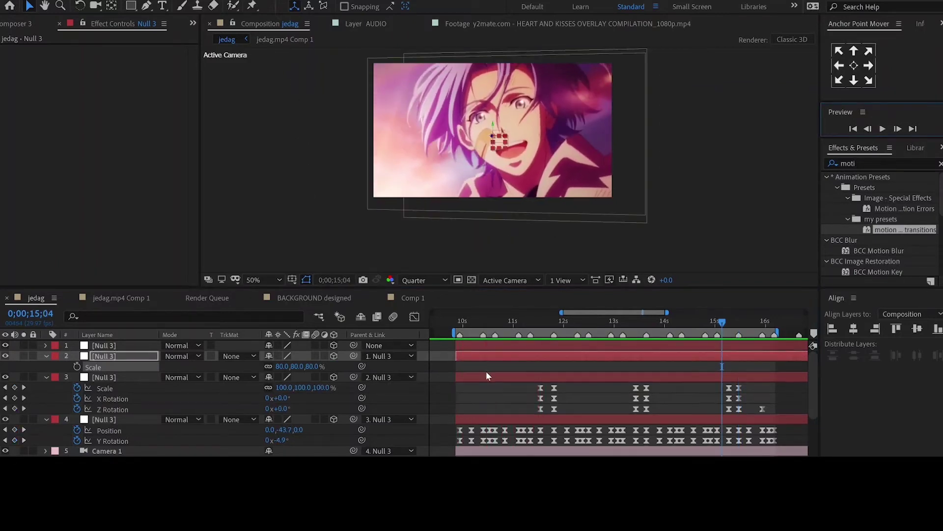
# Create an adjustment layer above the nulls and apply the Brightness & Contrast effect to it.
pyautogui.rightClick(449, 367)
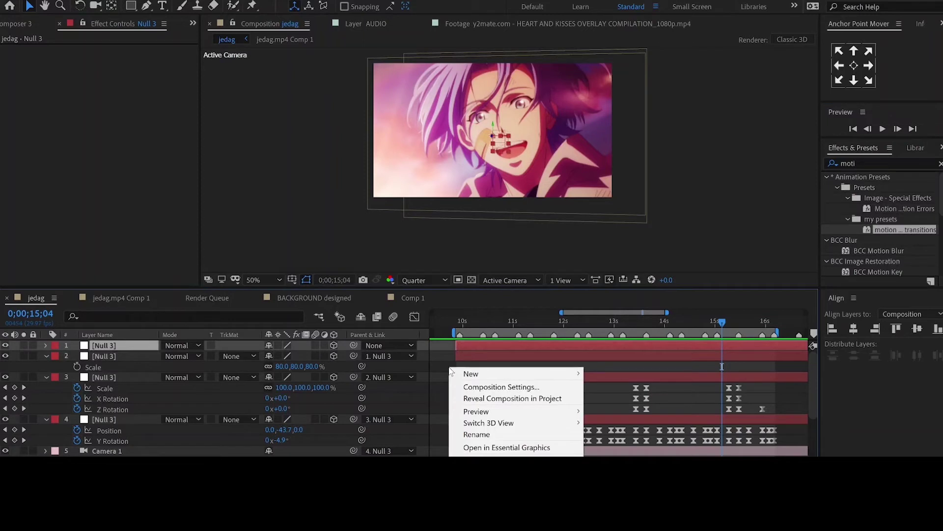
pyautogui.moveTo(469, 375)
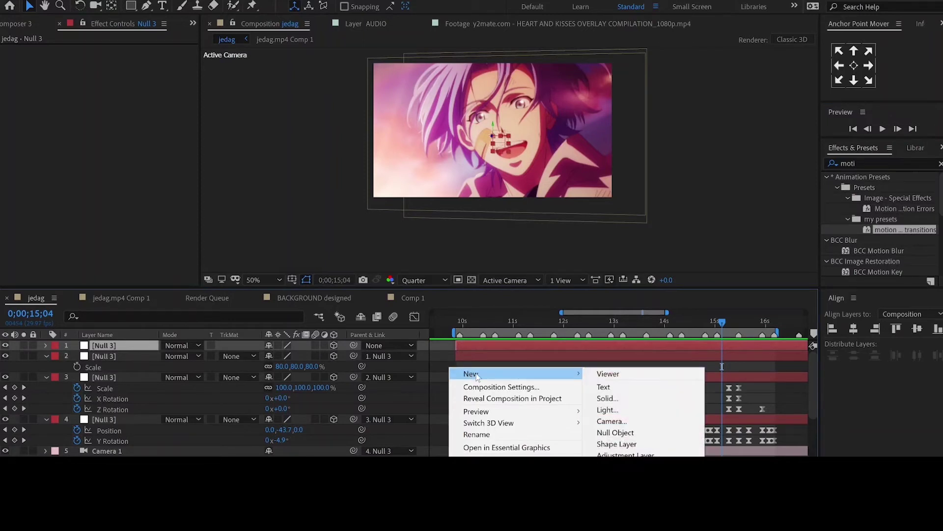
pyautogui.click(828, 164)
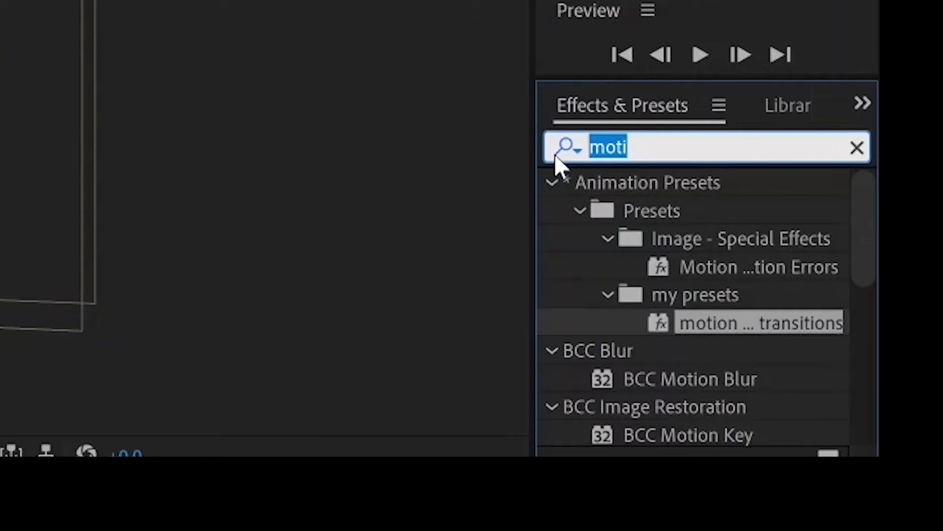
pyautogui.write('bright')
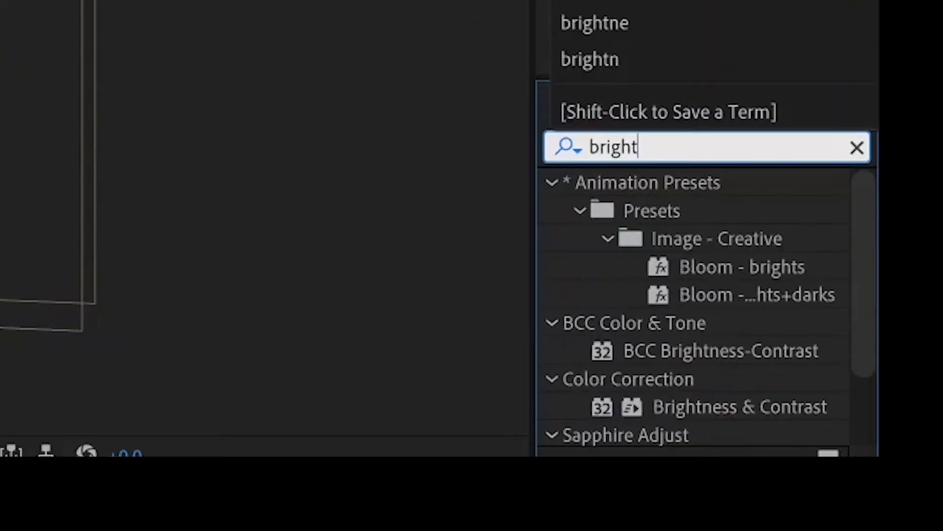
pyautogui.write('n')
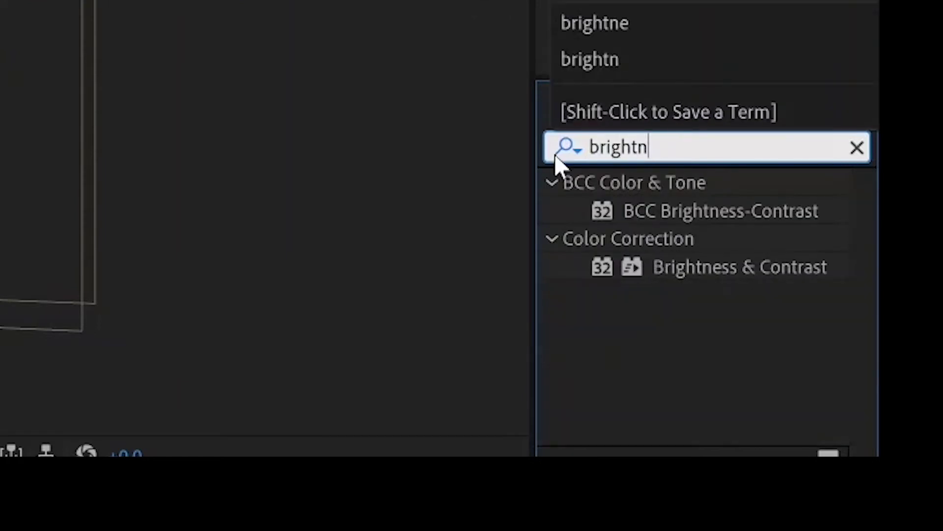
pyautogui.click(694, 271)
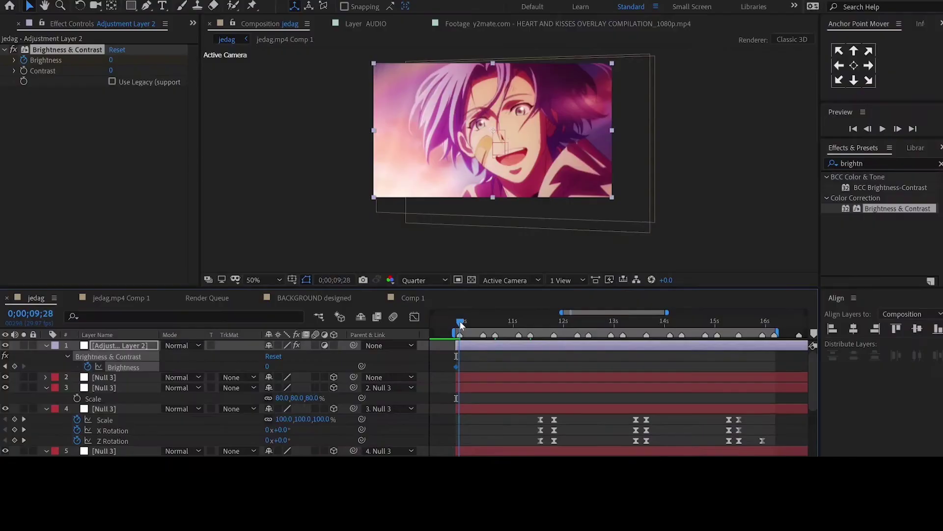
# Keyframe the adjustment layer's Brightness at 50 at 0;00;09;28 and paste that keyframe on every beat marker through 0;00;16;05.
pyautogui.moveTo(458, 368); pyautogui.dragTo(460, 369)
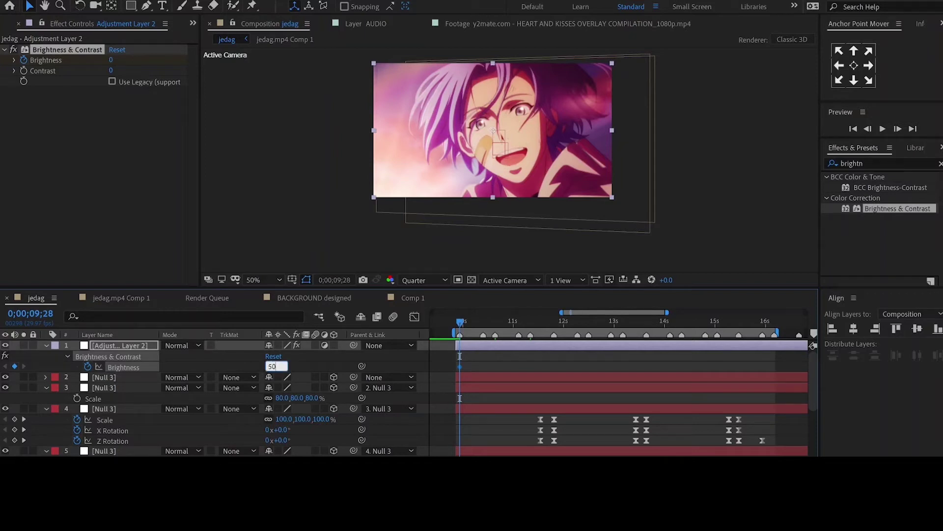
pyautogui.click(484, 321)
pyautogui.scroll(2, 483, 322)
pyautogui.hotkey('ctrl', 'v')
pyautogui.click(476, 322)
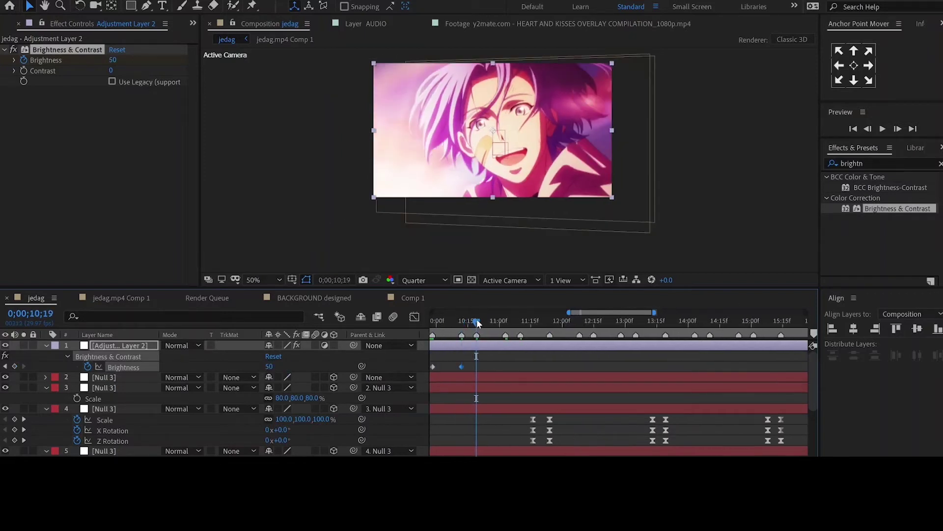
pyautogui.hotkey('ctrl', 'v')
pyautogui.click(506, 322)
pyautogui.hotkey('ctrl', 'v')
pyautogui.click(519, 322)
pyautogui.moveTo(519, 324); pyautogui.dragTo(602, 315)
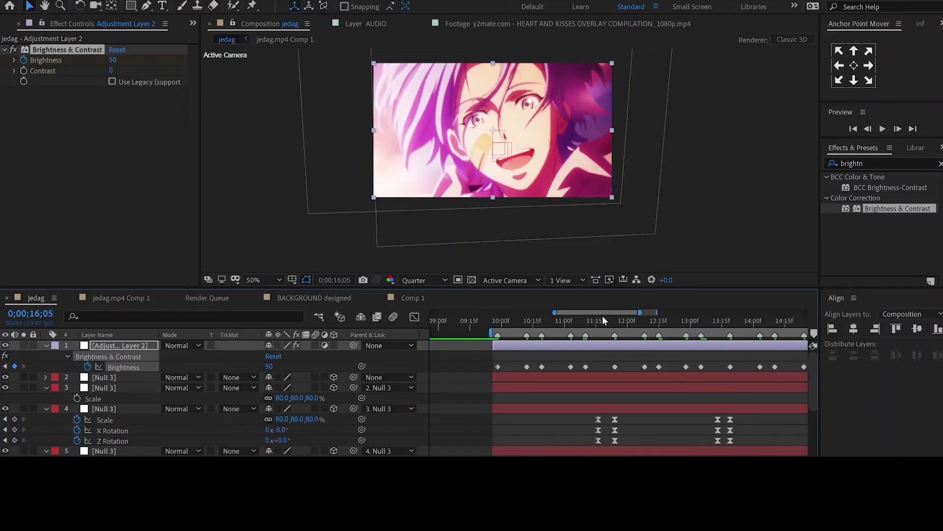
# Set Brightness to 0 midway between the first two beats and paste that keyframe between the following beats through 0;00;10;25.
pyautogui.click(512, 325)
pyautogui.click(268, 366)
pyautogui.write('0')
pyautogui.press('Return')
pyautogui.click(536, 324)
pyautogui.hotkey('ctrl', 'v')
pyautogui.click(555, 324)
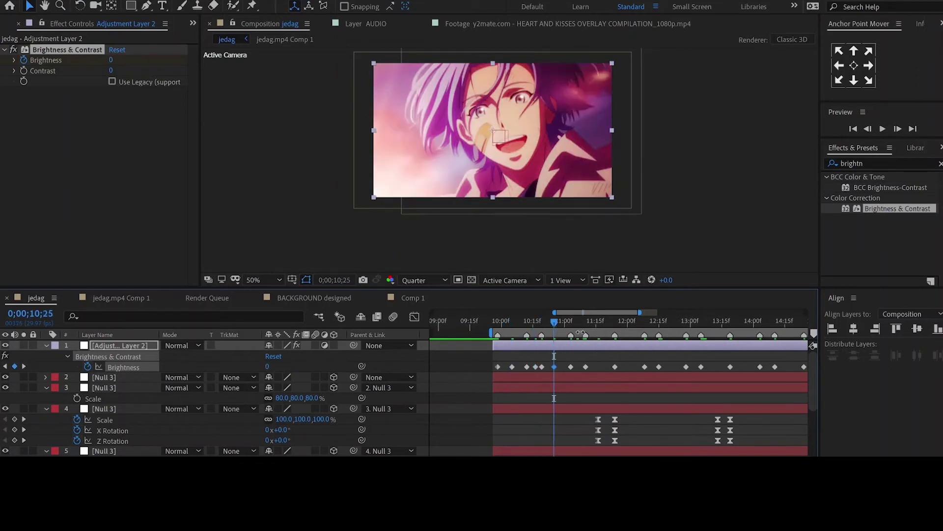
pyautogui.hotkey('ctrl', 'v')
# Continue pasting the 0 Brightness keyframe midway between beats through about 0;00;14;17.
pyautogui.moveTo(606, 326); pyautogui.dragTo(749, 322)
pyautogui.hotkey('ctrl', 'v')
pyautogui.click(768, 324)
pyautogui.hotkey('ctrl', 'v')
pyautogui.click(789, 323)
pyautogui.hotkey('ctrl', 'v')
pyautogui.click(782, 357)
# Paste the 0 Brightness keyframe between the remaining beats from 0;00;14;27 to 0;00;16;02.
pyautogui.moveTo(599, 312); pyautogui.dragTo(630, 312)
pyautogui.click(665, 324)
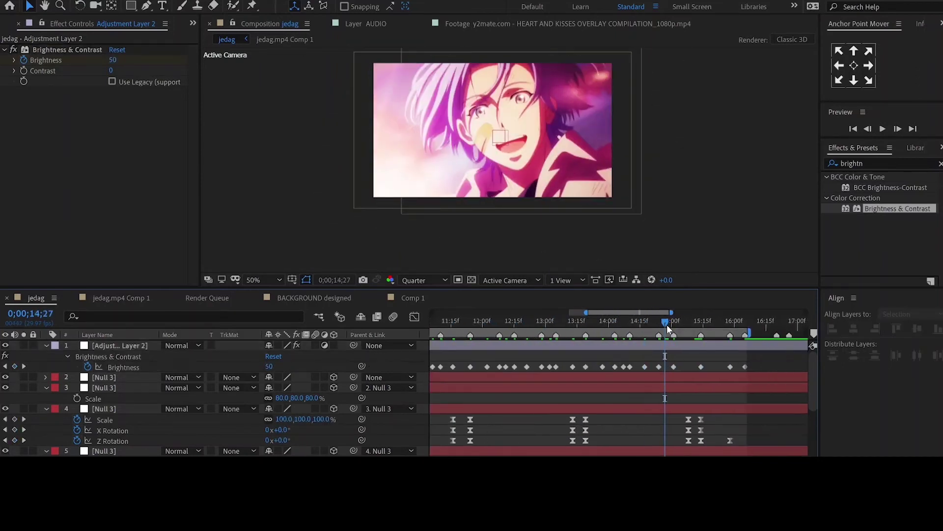
pyautogui.click(624, 367)
pyautogui.hotkey('ctrl', 'v')
pyautogui.click(689, 324)
pyautogui.hotkey('ctrl', 'v')
pyautogui.click(713, 324)
pyautogui.hotkey('ctrl', 'v')
pyautogui.click(739, 325)
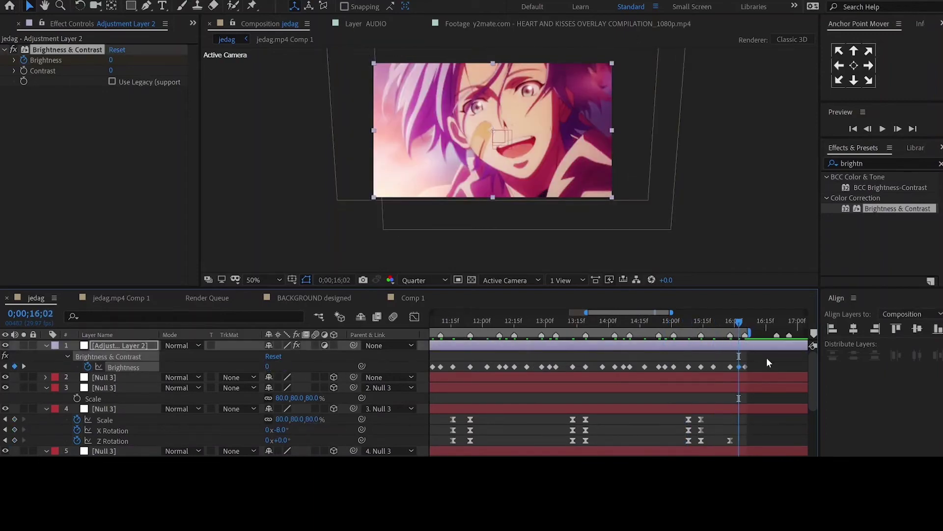
# Apply Easy Ease to all of the adjustment layer's Brightness keyframes.
pyautogui.moveTo(761, 368); pyautogui.dragTo(464, 352)
pyautogui.rightClick(571, 367)
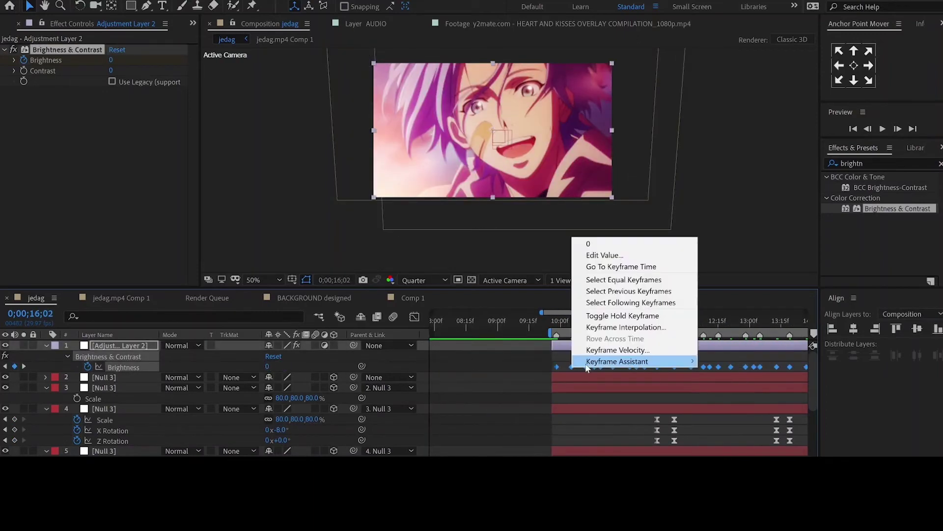
pyautogui.moveTo(617, 361)
pyautogui.click(728, 396)
# Reshape the Brightness speed graph around the first five beats so the speed peaks sharply on each beat keyframe.
pyautogui.click(415, 316)
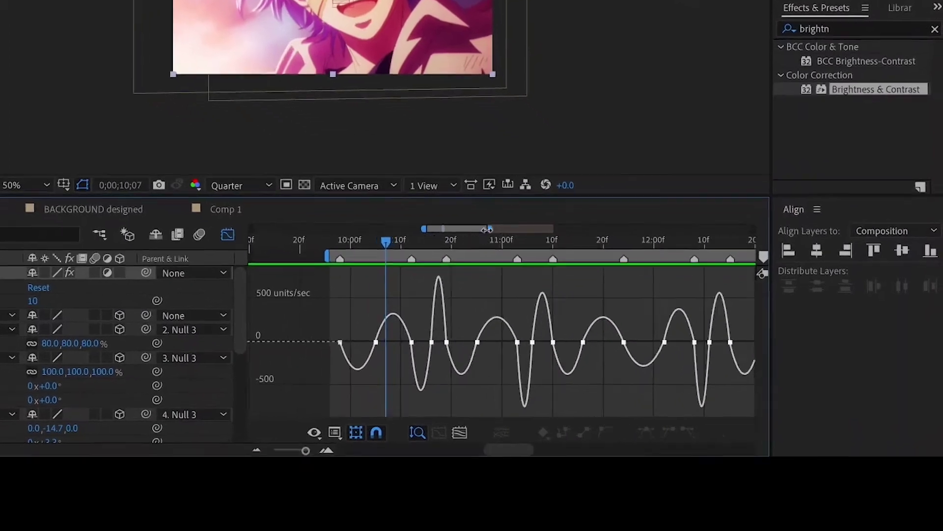
pyautogui.moveTo(324, 319); pyautogui.dragTo(314, 319)
pyautogui.click(428, 319)
pyautogui.moveTo(420, 320); pyautogui.dragTo(491, 322)
pyautogui.click(483, 320)
pyautogui.moveTo(499, 319); pyautogui.dragTo(480, 321)
pyautogui.click(594, 320)
pyautogui.moveTo(573, 320); pyautogui.dragTo(595, 320)
pyautogui.moveTo(602, 319); pyautogui.dragTo(651, 319)
pyautogui.click(650, 319)
pyautogui.moveTo(665, 319); pyautogui.dragTo(620, 322)
pyautogui.press('space')
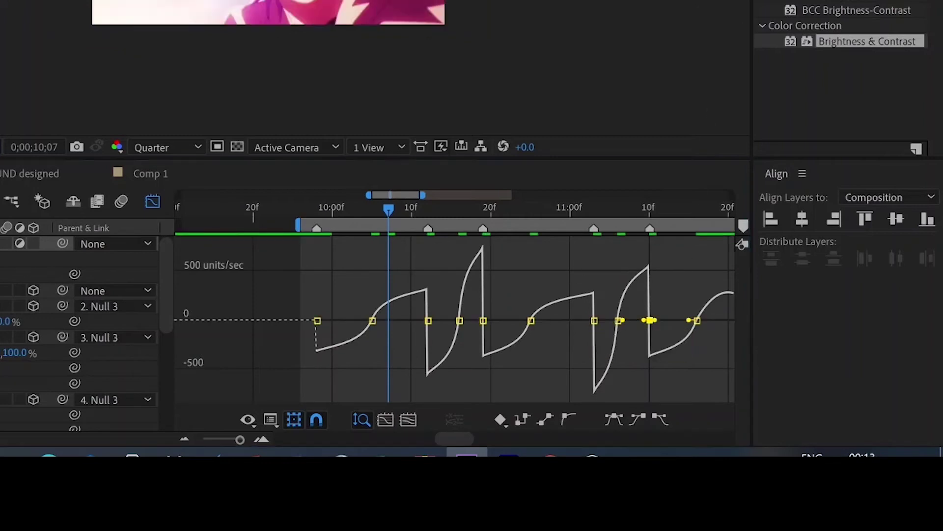
# Reshape the Brightness speed graph around the beats at about 0;00;11;24 and 0;00;12;08 so the speed peaks on each beat keyframe.
pyautogui.press('space')
pyautogui.moveTo(407, 195); pyautogui.dragTo(440, 194)
pyautogui.click(372, 319)
pyautogui.moveTo(362, 319); pyautogui.dragTo(374, 319)
pyautogui.moveTo(383, 319); pyautogui.dragTo(362, 320)
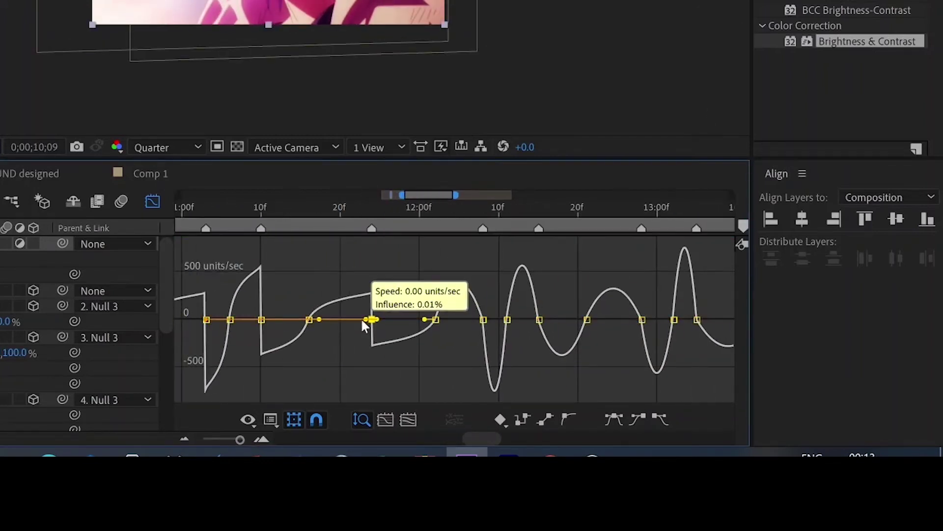
pyautogui.click(483, 320)
pyautogui.moveTo(476, 319); pyautogui.dragTo(491, 321)
pyautogui.moveTo(488, 320); pyautogui.dragTo(473, 320)
# Pull the speed handles at the beats around 0;00;12;15, 0;00;12;28 and 0;00;13;05 inward to form sharp Brightness peaks.
pyautogui.click(539, 319)
pyautogui.moveTo(533, 320); pyautogui.dragTo(547, 321)
pyautogui.moveTo(547, 319); pyautogui.dragTo(529, 320)
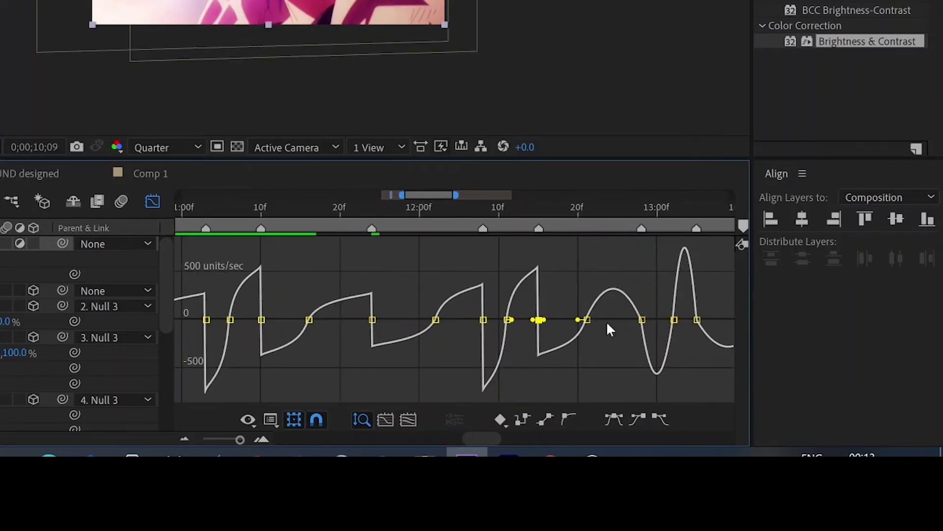
pyautogui.click(643, 319)
pyautogui.moveTo(633, 320)
pyautogui.mouseDown()
pyautogui.moveTo(649, 321)
pyautogui.moveTo(620, 320)
pyautogui.mouseUp()
pyautogui.click(698, 320)
pyautogui.moveTo(692, 320); pyautogui.dragTo(702, 320)
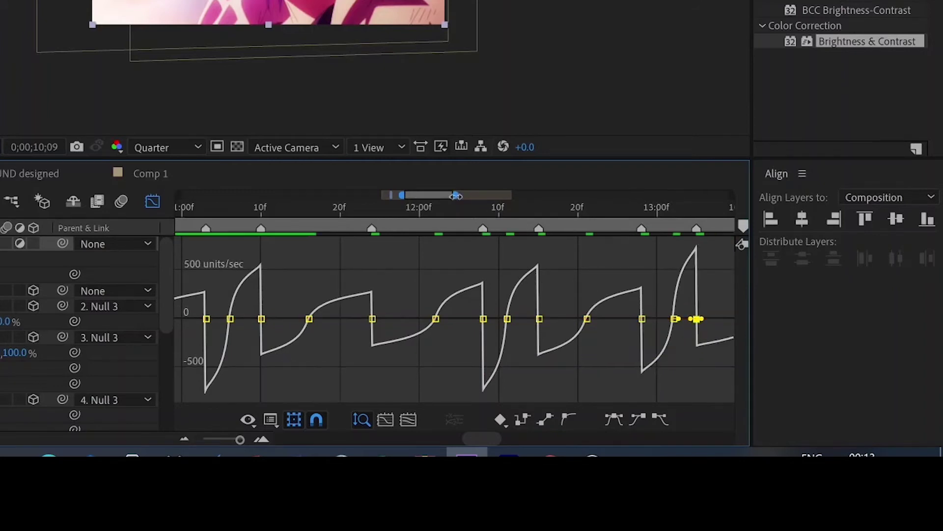
# Sharpen the Brightness speed curve on both sides of the beat keyframes at about 0;00;13;19 and 0;00;14;03.
pyautogui.moveTo(437, 195); pyautogui.dragTo(478, 197)
pyautogui.click(341, 319)
pyautogui.moveTo(333, 319); pyautogui.dragTo(356, 322)
pyautogui.moveTo(350, 319); pyautogui.dragTo(329, 320)
pyautogui.click(451, 319)
pyautogui.moveTo(445, 320); pyautogui.dragTo(467, 321)
pyautogui.moveTo(459, 319); pyautogui.dragTo(439, 321)
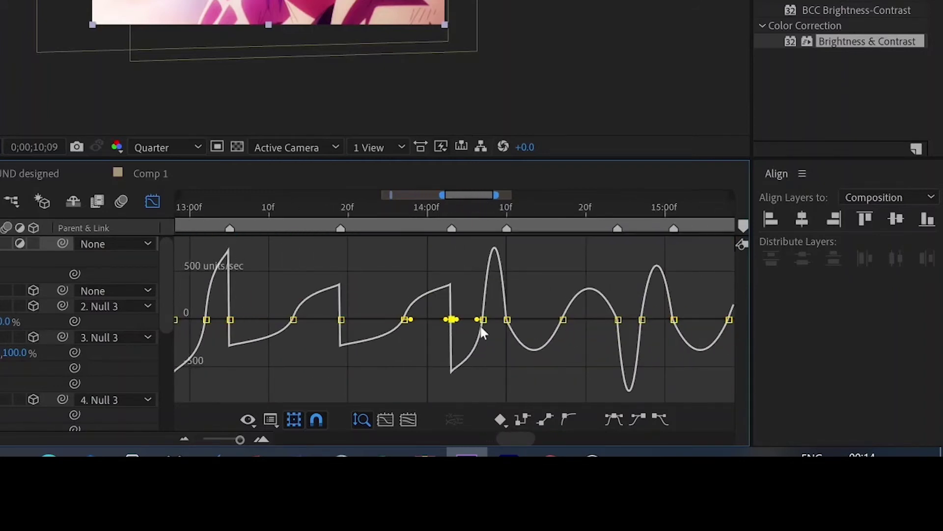
# Shorten the speed handles of the Brightness keyframes at about 0;00;14;10, 0;00;14;24 and 0;00;15;01 for abrupt beat peaks.
pyautogui.click(507, 319)
pyautogui.moveTo(501, 320); pyautogui.dragTo(521, 322)
pyautogui.moveTo(514, 319); pyautogui.dragTo(495, 321)
pyautogui.click(618, 319)
pyautogui.moveTo(610, 319); pyautogui.dragTo(632, 320)
pyautogui.moveTo(626, 319); pyautogui.dragTo(605, 320)
pyautogui.click(676, 320)
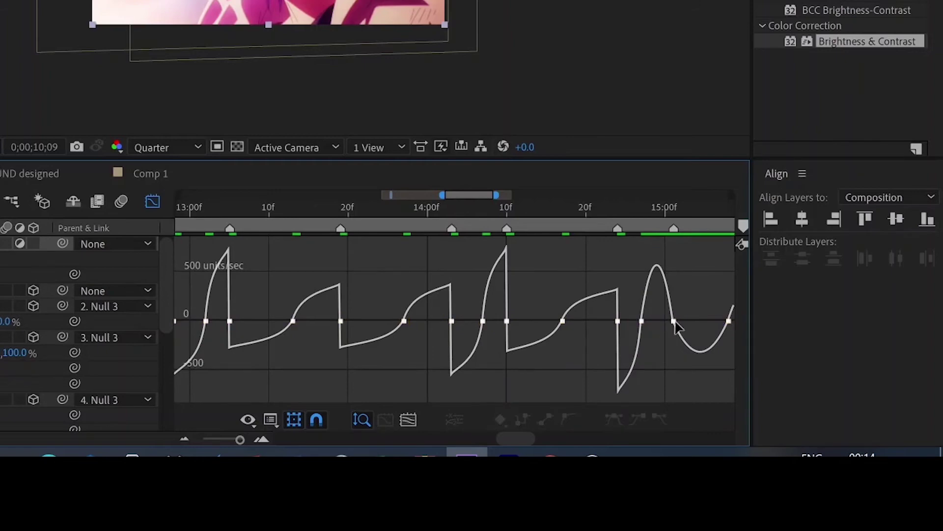
pyautogui.moveTo(665, 320); pyautogui.dragTo(685, 321)
pyautogui.moveTo(682, 321); pyautogui.dragTo(652, 324)
# Reshape the last Brightness speed peaks around the beats at about 0;00;15;14 and 0;00;15;28.
pyautogui.moveTo(466, 195); pyautogui.dragTo(500, 203)
pyautogui.click(372, 320)
pyautogui.moveTo(364, 320); pyautogui.dragTo(386, 321)
pyautogui.moveTo(378, 320); pyautogui.dragTo(357, 322)
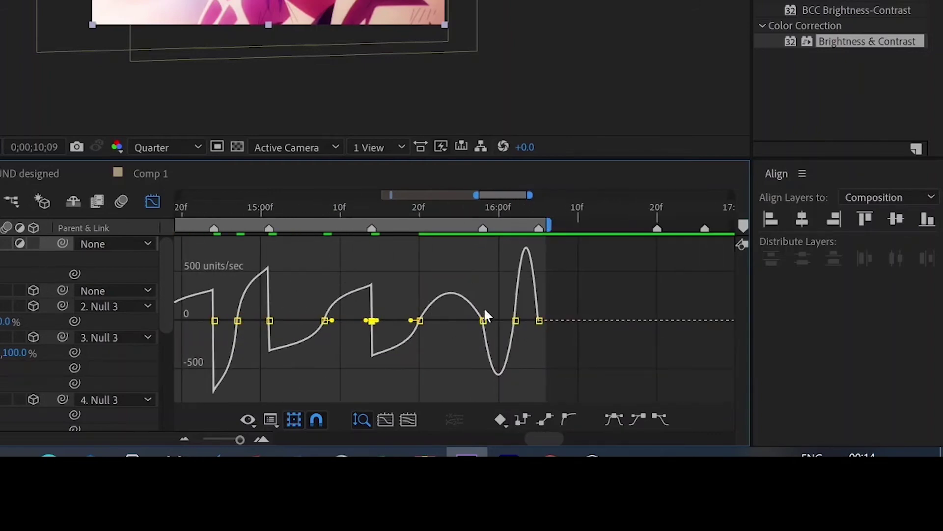
pyautogui.click(484, 320)
pyautogui.moveTo(488, 319); pyautogui.dragTo(493, 323)
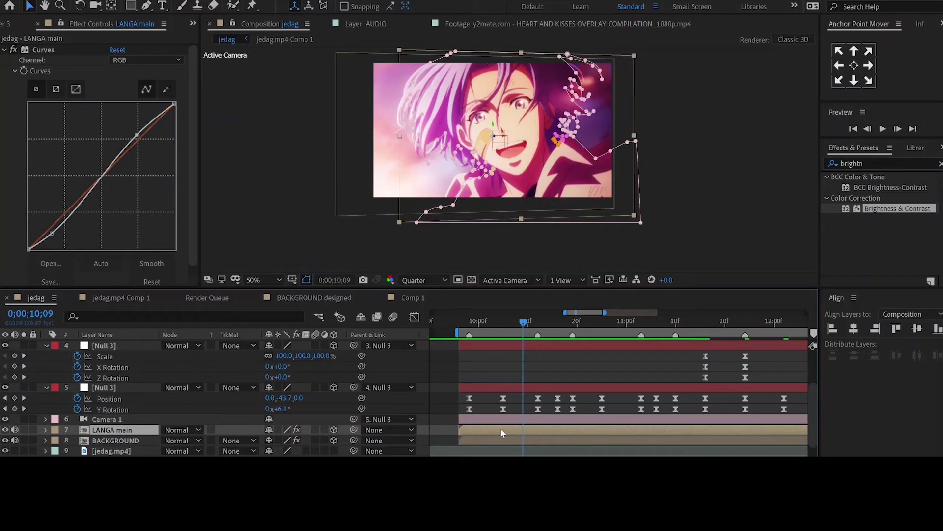
# Duplicate the LANGA main layer three times.
pyautogui.hotkey('ctrl', 'd')
pyautogui.hotkey('ctrl', 'd')
pyautogui.hotkey('ctrl', 'd')
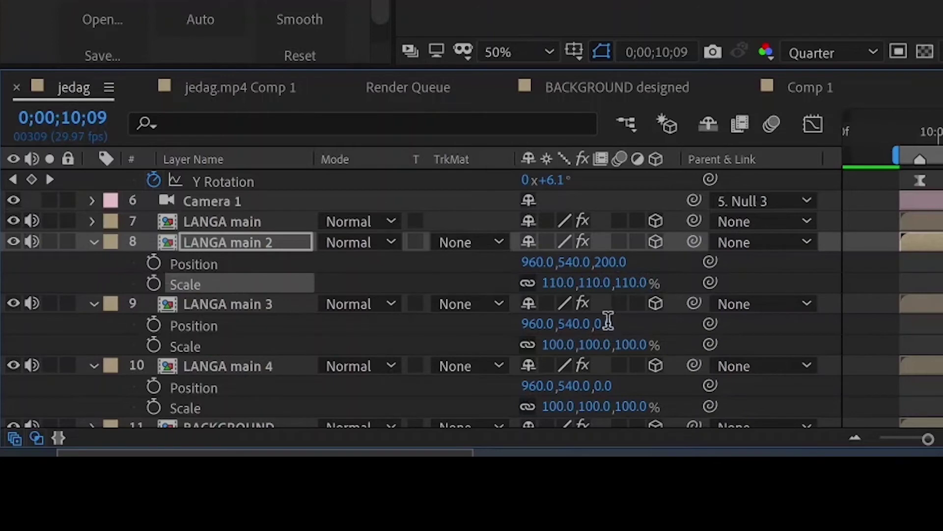
# Set LANGA main 3 to Z position 500 and 125% scale, and LANGA main 4 to Z position 700 with an adjusted scale.
pyautogui.write('500')
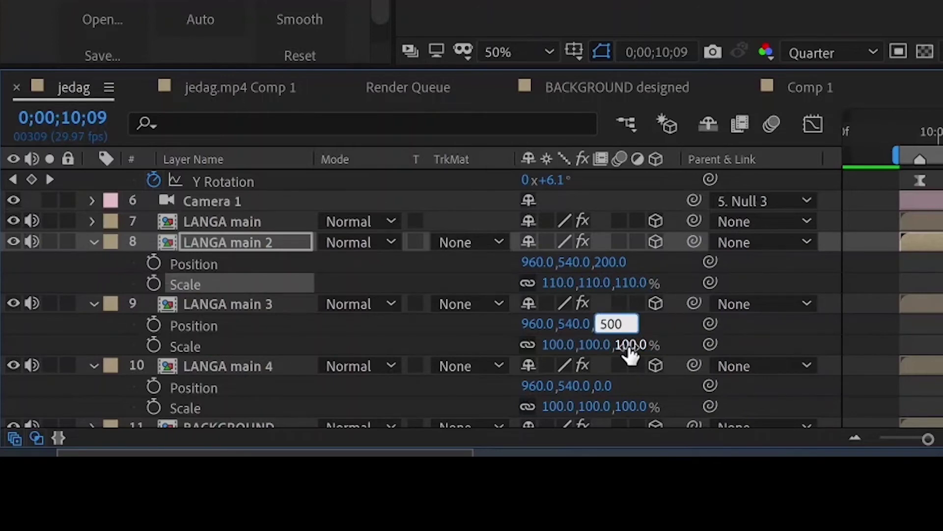
pyautogui.click(630, 345)
pyautogui.write('125')
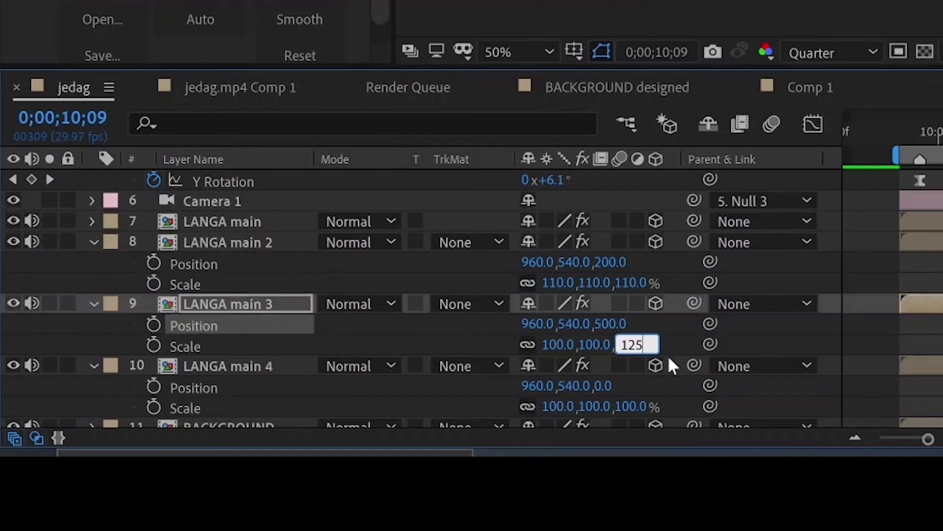
pyautogui.click(658, 386)
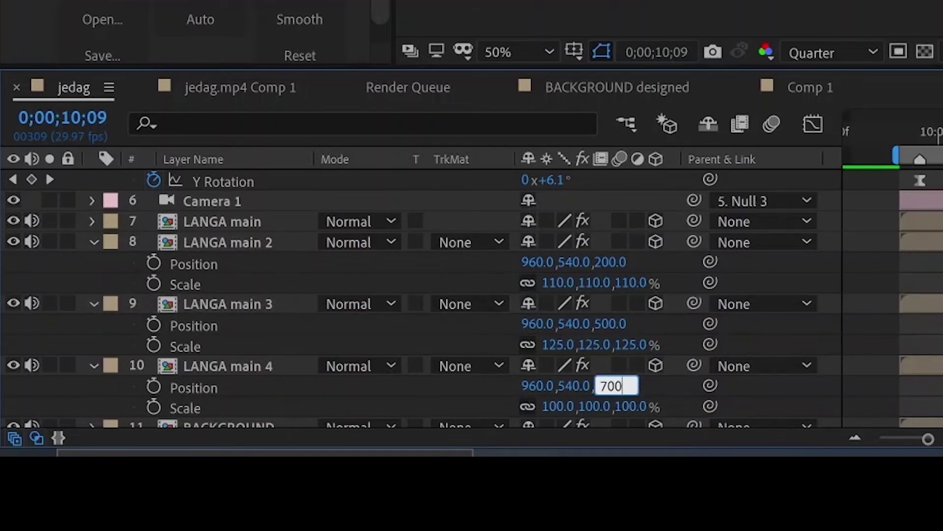
pyautogui.click(632, 407)
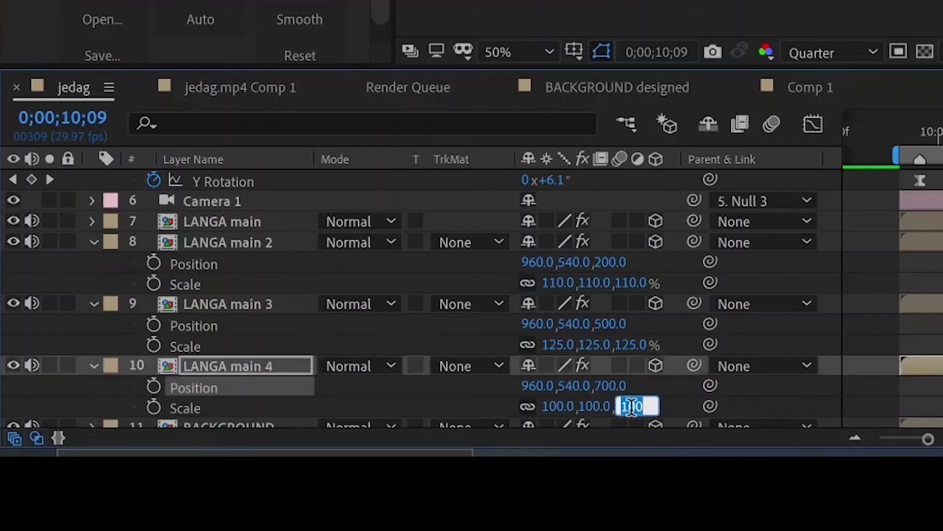
pyautogui.click(673, 399)
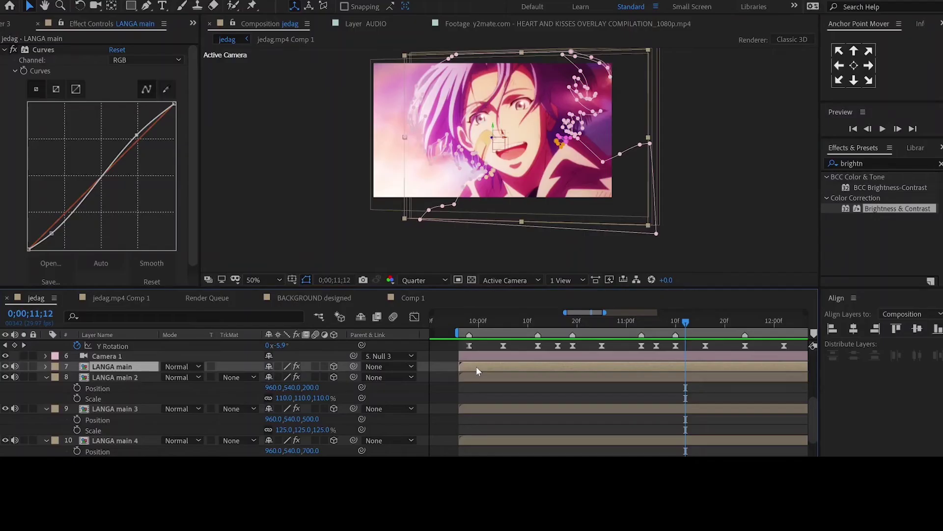
# Duplicate LANGA main twice more and stack the original above the two new copies.
pyautogui.hotkey('ctrl', 'd')
pyautogui.hotkey('ctrl', 'd')
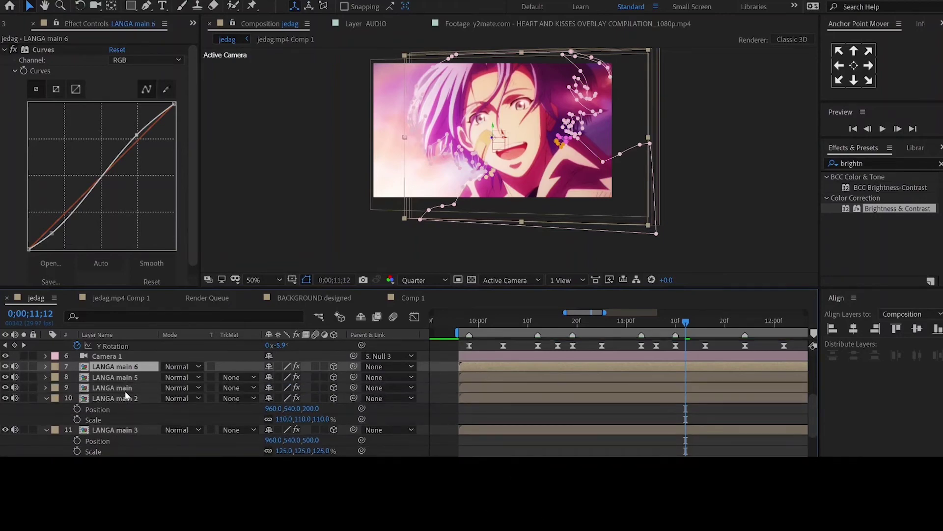
pyautogui.moveTo(126, 391); pyautogui.dragTo(126, 366)
# Rename the two new copies LANGA right and LANGA left.
pyautogui.click(126, 375)
pyautogui.press('Return')
pyautogui.write('right')
pyautogui.click(136, 387)
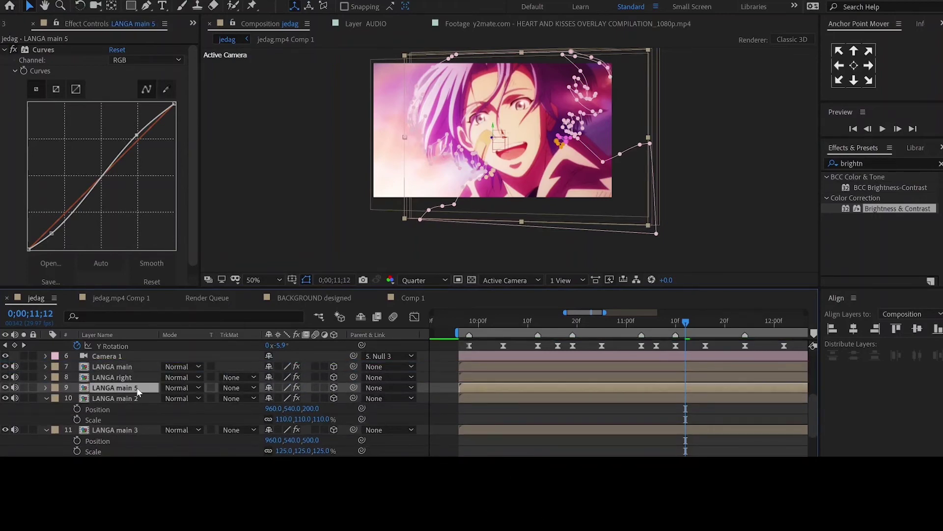
pyautogui.click(134, 399)
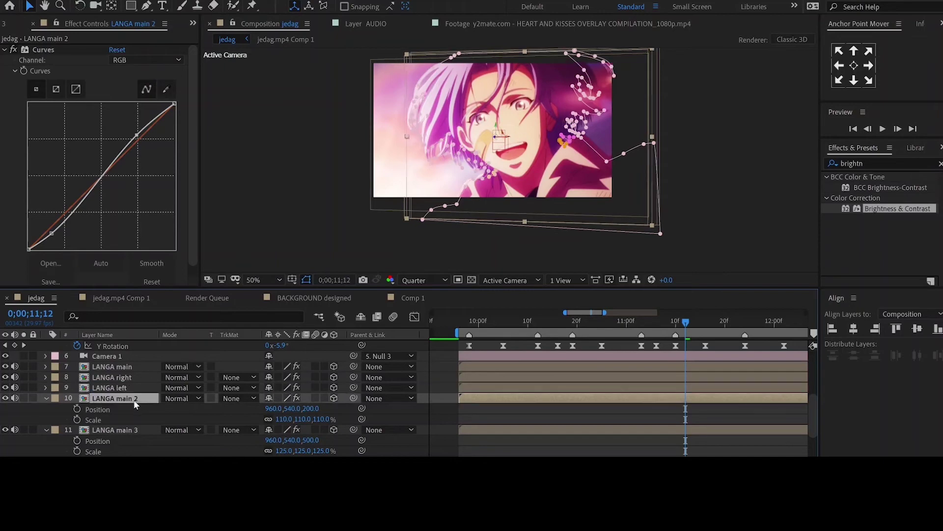
# Keyframe LANGA right to X 1717 and LANGA left to X 224 at 0;00;12;08, ease and fade both to 0% opacity, and preview.
pyautogui.click(132, 377)
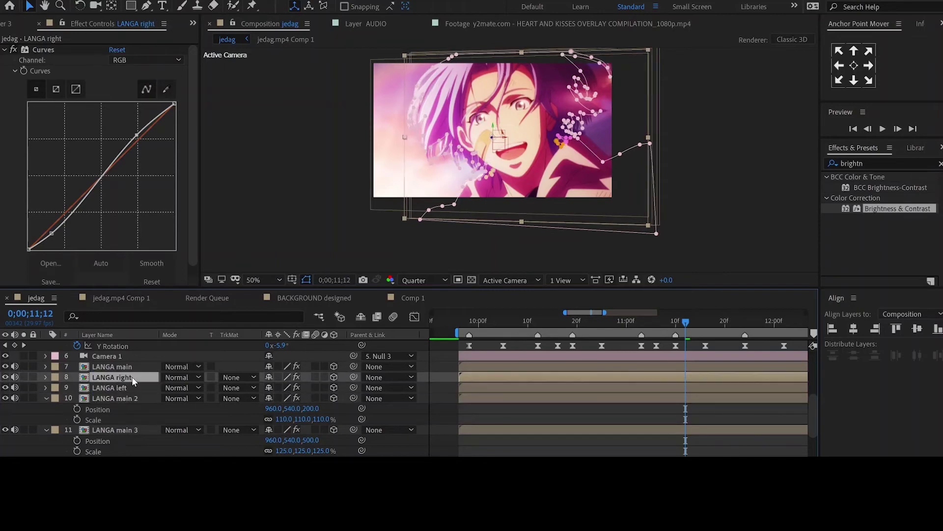
pyautogui.press('p')
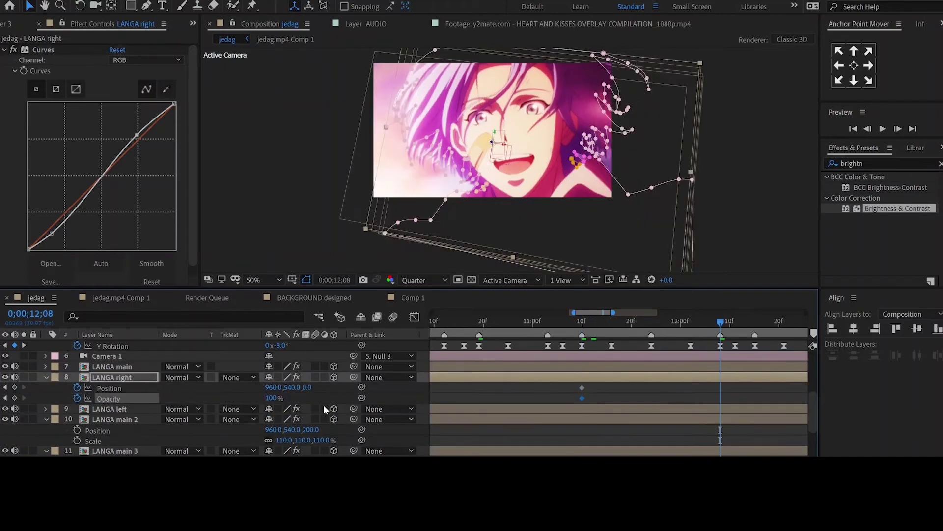
pyautogui.click(77, 419)
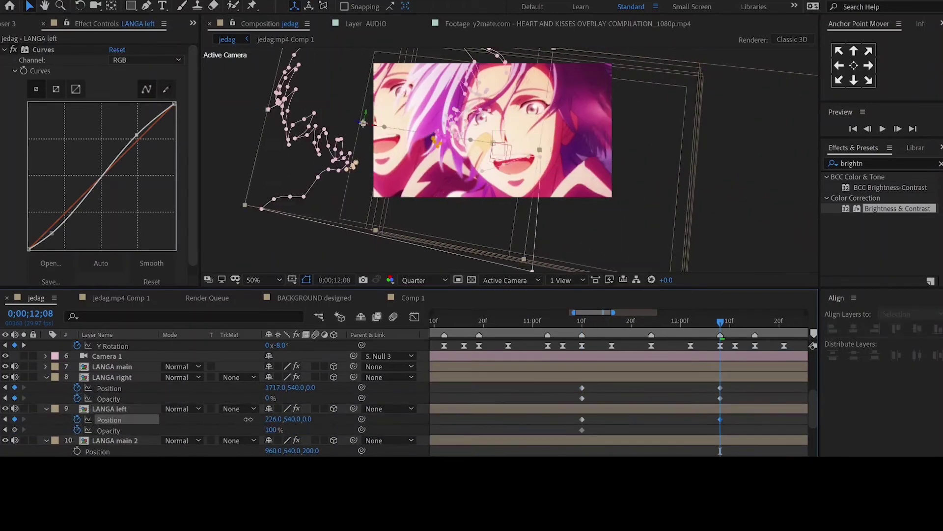
pyautogui.hotkey('shift', 'F3')
pyautogui.click(883, 129)
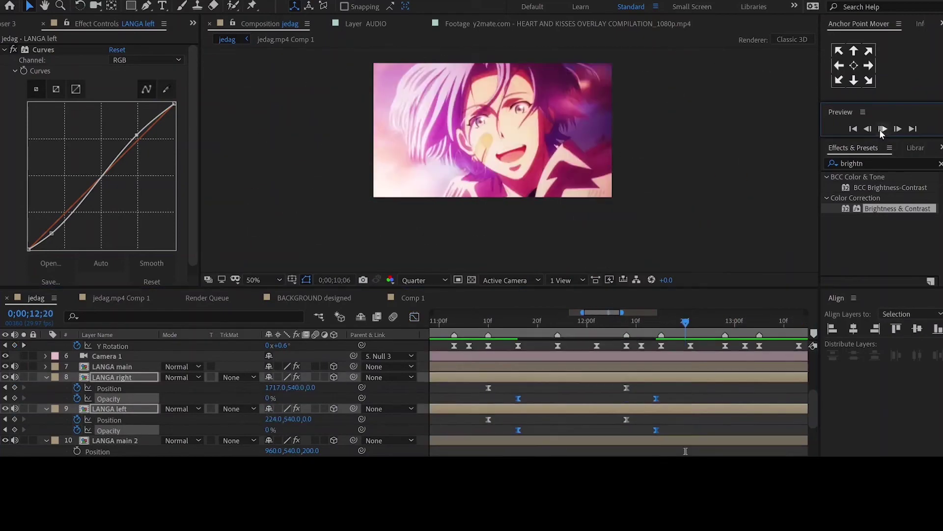
# Create a black solid in BACKGROUND Comp 1 and apply the Trapcode Form effect to it.
pyautogui.rightClick(368, 290)
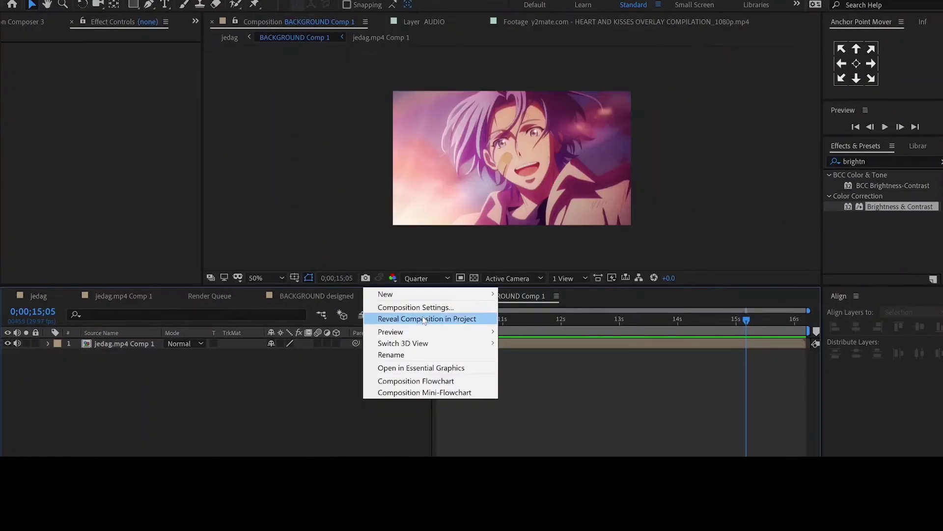
pyautogui.click(449, 425)
pyautogui.click(885, 162)
pyautogui.write('form')
pyautogui.scroll(-3, 868, 256)
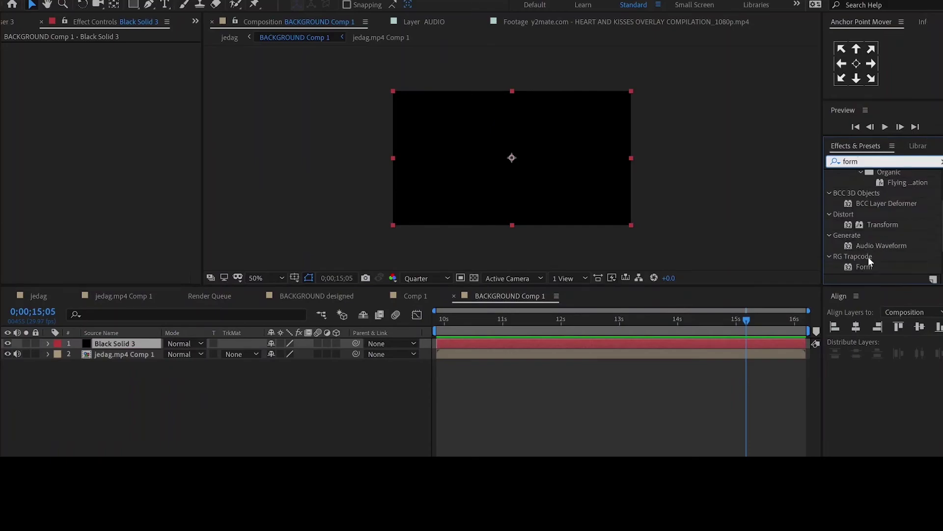
pyautogui.click(868, 239)
pyautogui.doubleClick(864, 238)
# Load the custom Floating particles preset in the Form Designer and open its Fractal Field settings.
pyautogui.click(69, 90)
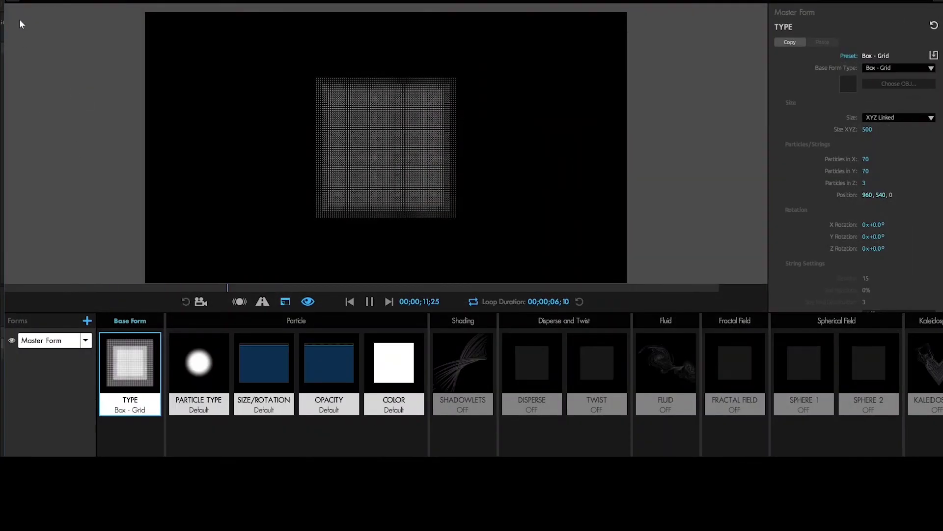
pyautogui.click(41, 363)
pyautogui.click(738, 385)
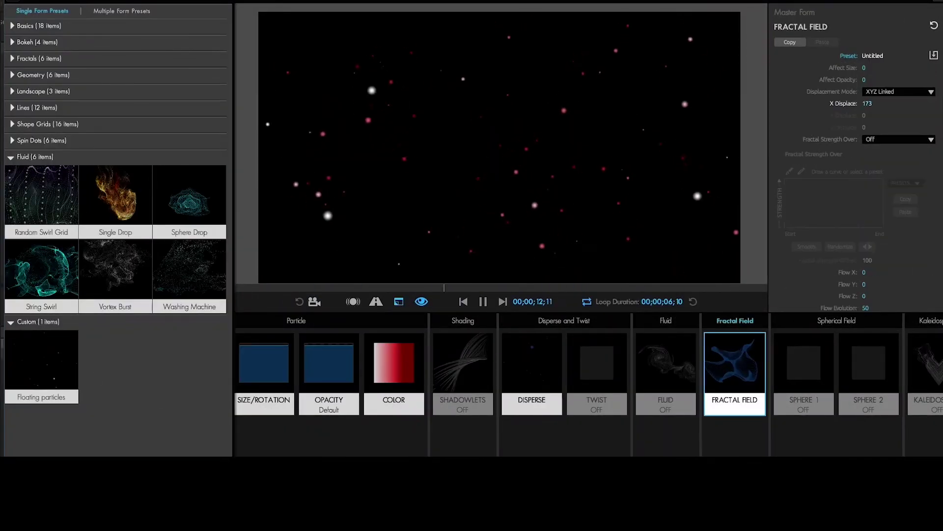
# Increase the Form particle size to 182.
pyautogui.click(267, 380)
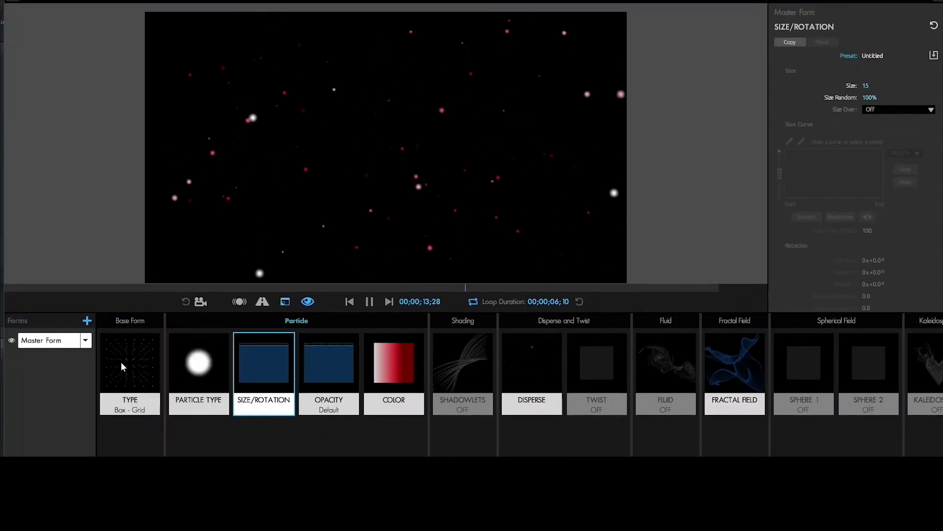
pyautogui.click(198, 369)
pyautogui.click(257, 368)
pyautogui.moveTo(867, 85); pyautogui.dragTo(934, 86)
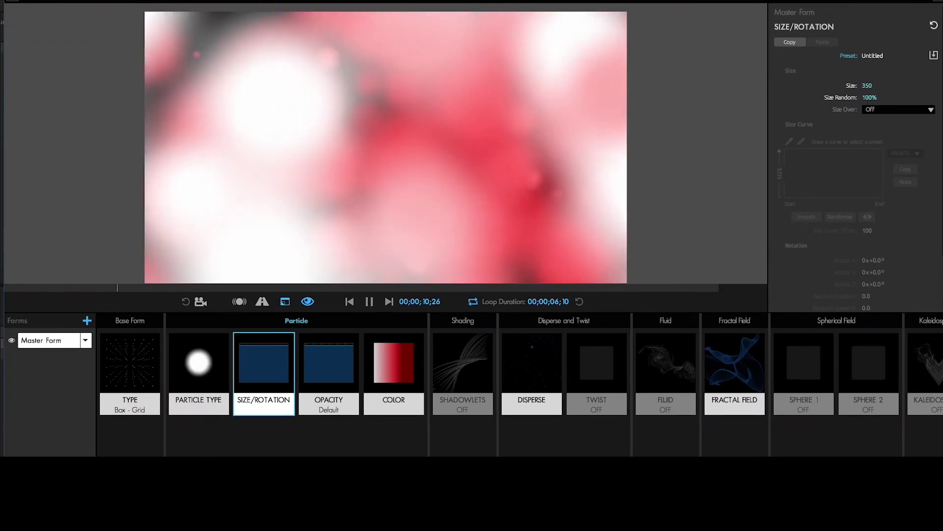
# Recolour the particle gradient's dark red stop to blue and its red stop to cyan.
pyautogui.click(394, 374)
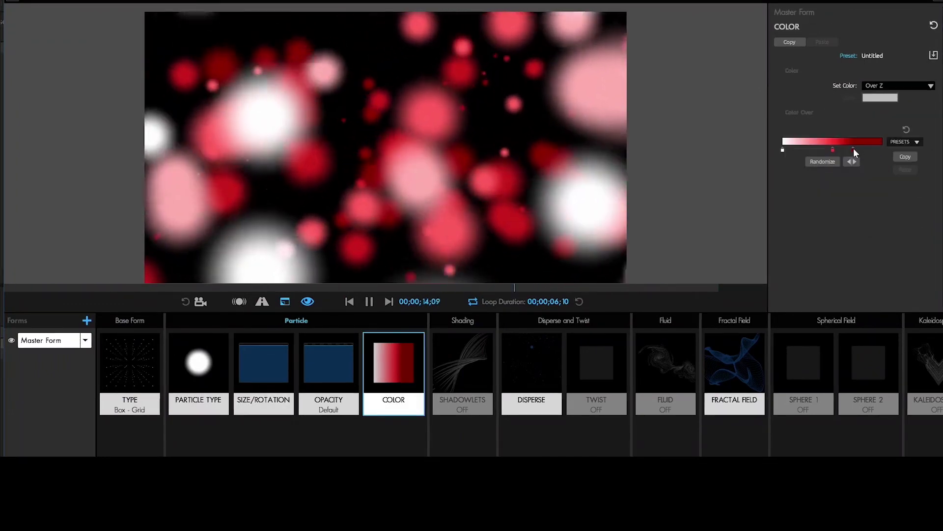
pyautogui.doubleClick(853, 149)
pyautogui.click(427, 165)
pyautogui.click(353, 310)
pyautogui.doubleClick(853, 150)
pyautogui.click(409, 173)
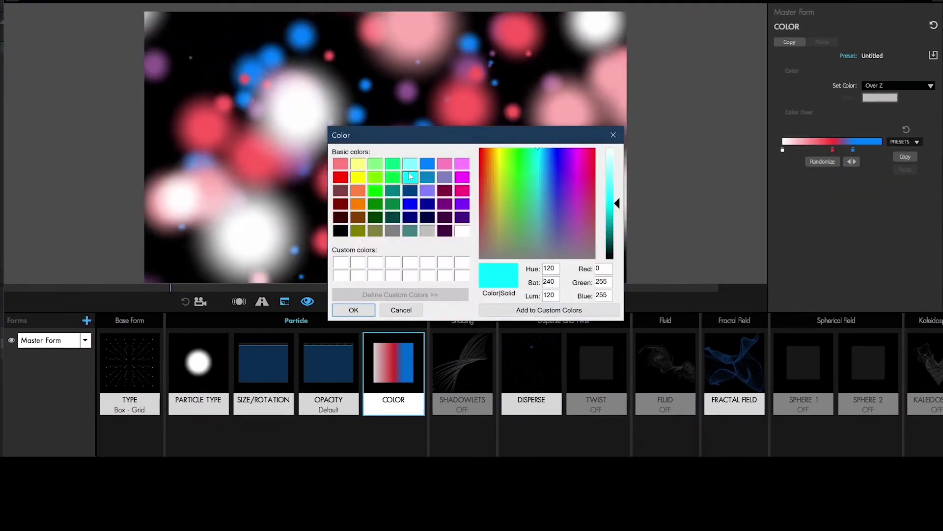
pyautogui.click(354, 310)
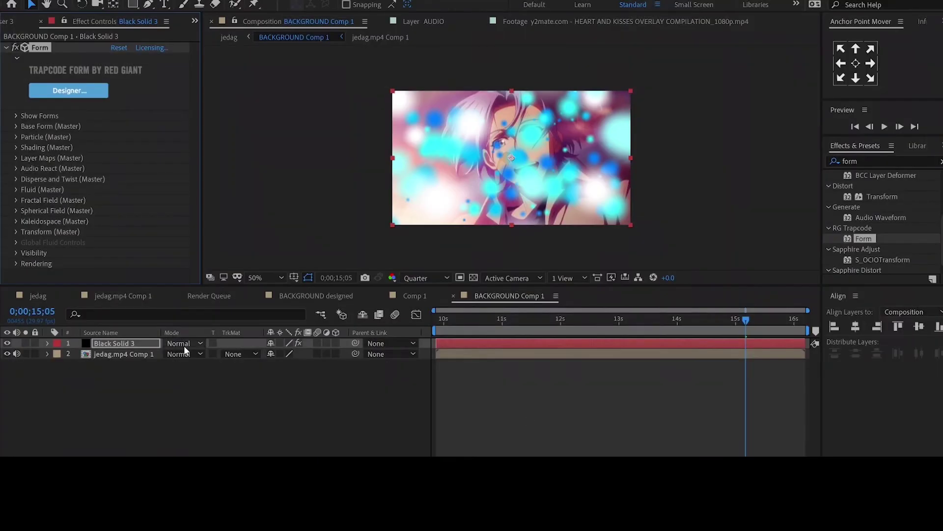
# Set Black Solid 3's blending mode to Overlay, reduce Form to 4 particles in X and Y, and scrub through the result.
pyautogui.click(179, 343)
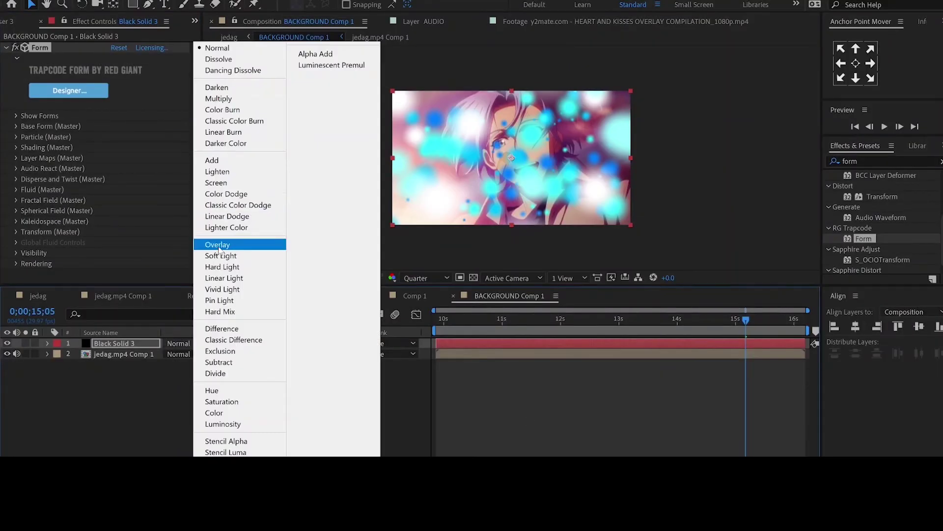
pyautogui.click(217, 245)
pyautogui.click(16, 136)
pyautogui.scroll(-1, 16, 162)
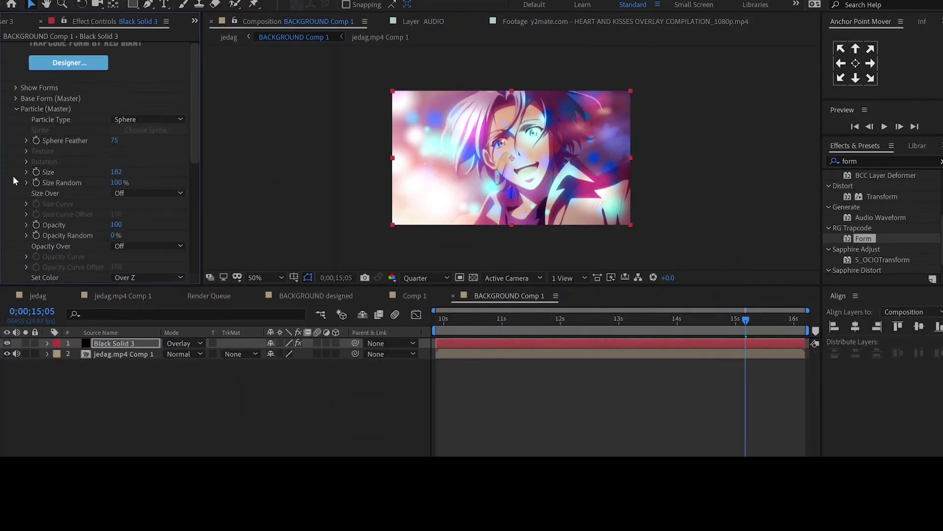
pyautogui.click(15, 99)
pyautogui.click(114, 182)
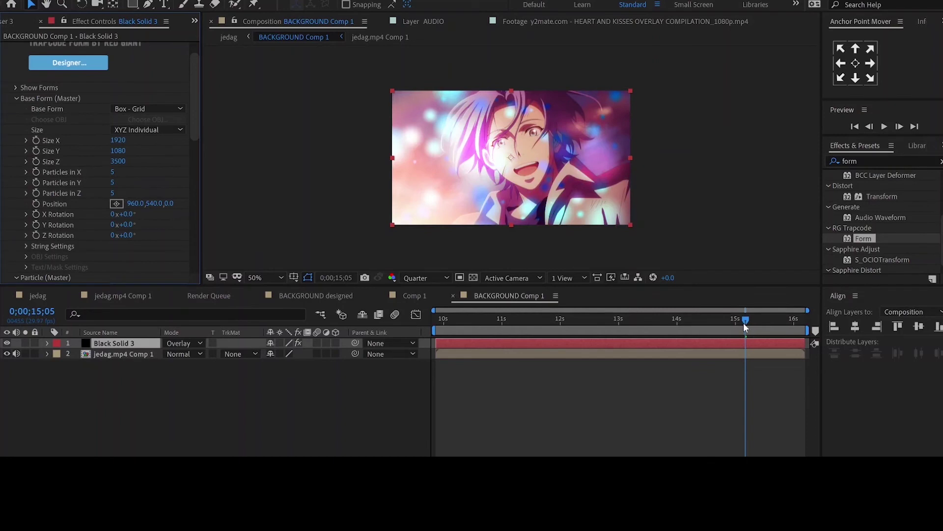
pyautogui.click(115, 172)
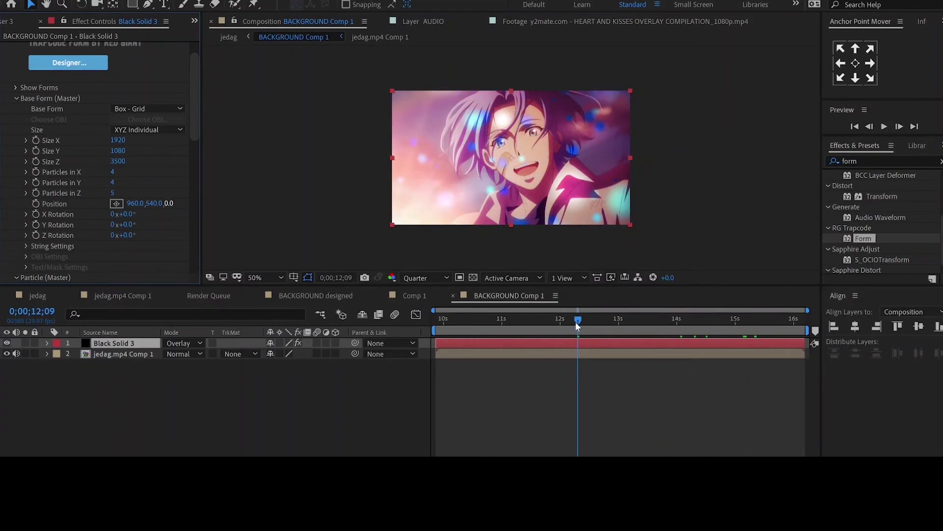
pyautogui.moveTo(578, 325); pyautogui.dragTo(418, 329)
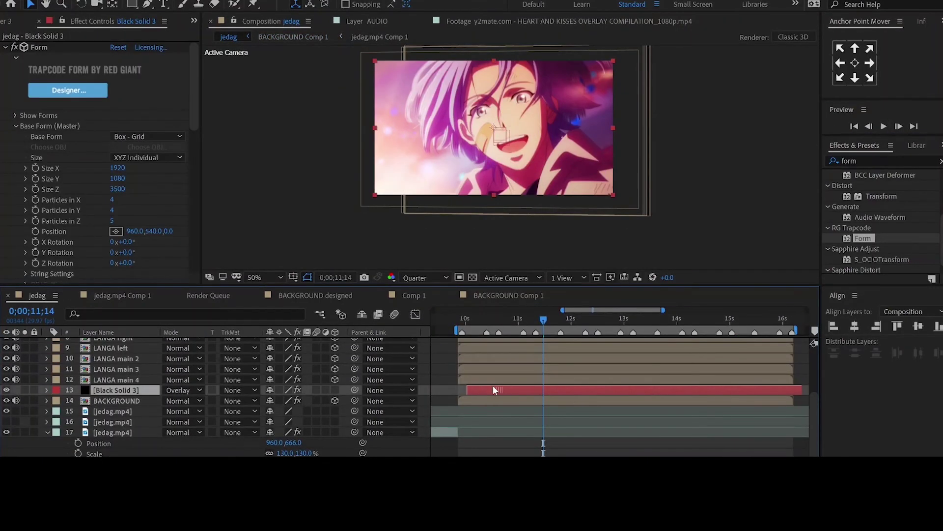
# Align Black Solid 3's start with the BACKGROUND layer beneath it in the jedag composition and preview.
pyautogui.moveTo(494, 390); pyautogui.dragTo(485, 390)
pyautogui.press('space')
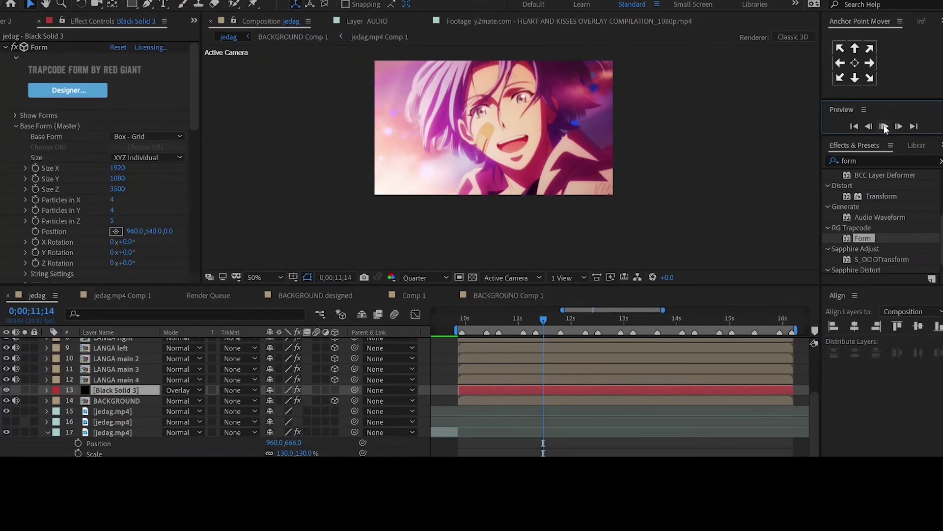
# Duplicate Black Solid 3 and move the copy above the LANGA main layer, directly beneath Camera 1.
pyautogui.press('space')
pyautogui.hotkey('ctrl', 'd')
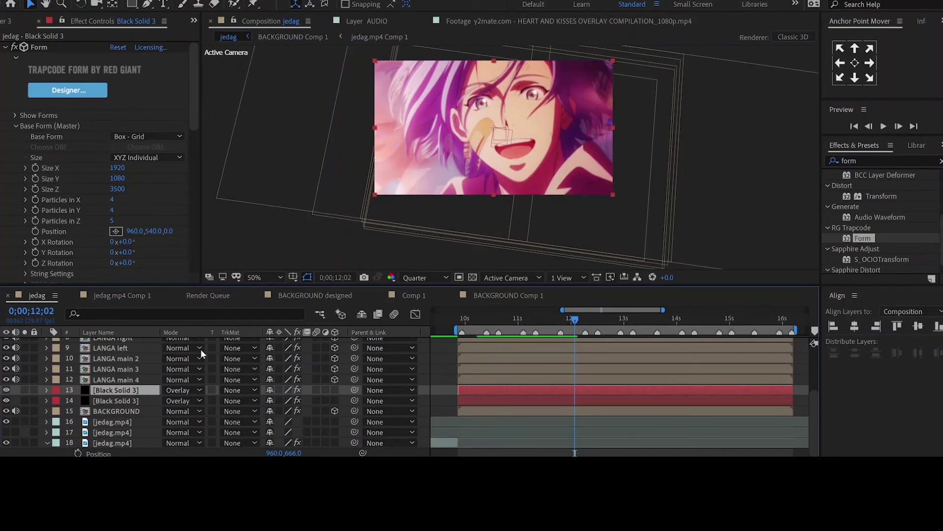
pyautogui.moveTo(129, 390)
pyautogui.mouseDown()
pyautogui.moveTo(134, 358)
pyautogui.moveTo(129, 401)
pyautogui.mouseUp()
pyautogui.click(64, 89)
pyautogui.click(722, 393)
pyautogui.moveTo(863, 261)
pyautogui.mouseDown()
pyautogui.moveTo(909, 261)
pyautogui.moveTo(862, 261)
pyautogui.mouseUp()
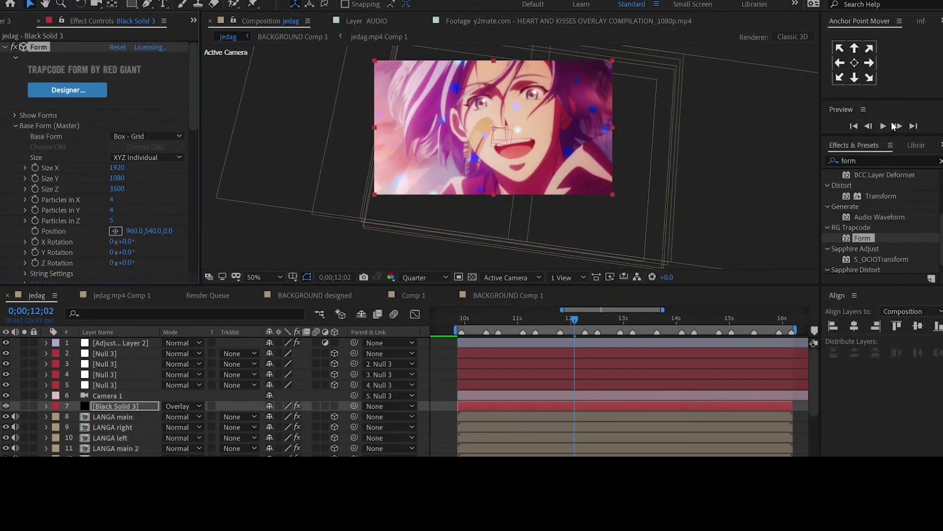
# Preview the added particles and set the upper Black Solid 3's opacity to 27%.
pyautogui.click(883, 126)
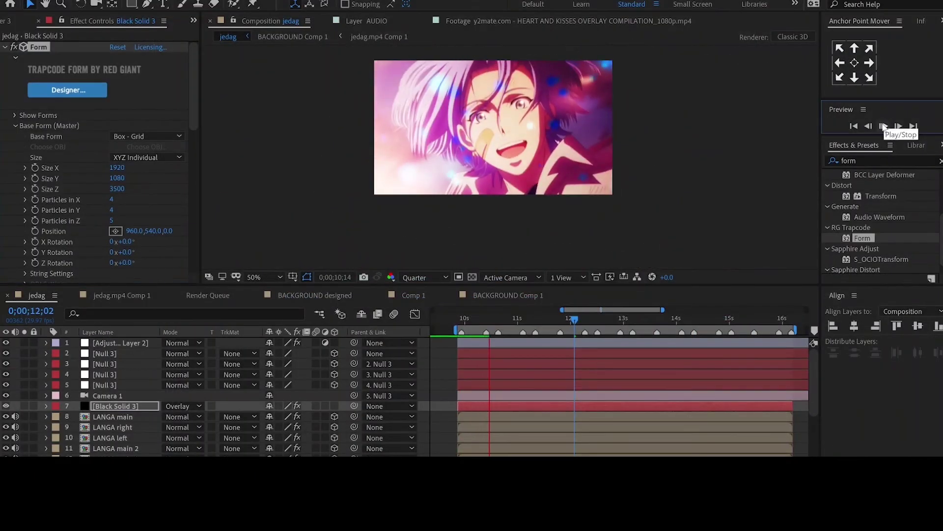
pyautogui.press('space')
pyautogui.click(136, 406)
pyautogui.press('t')
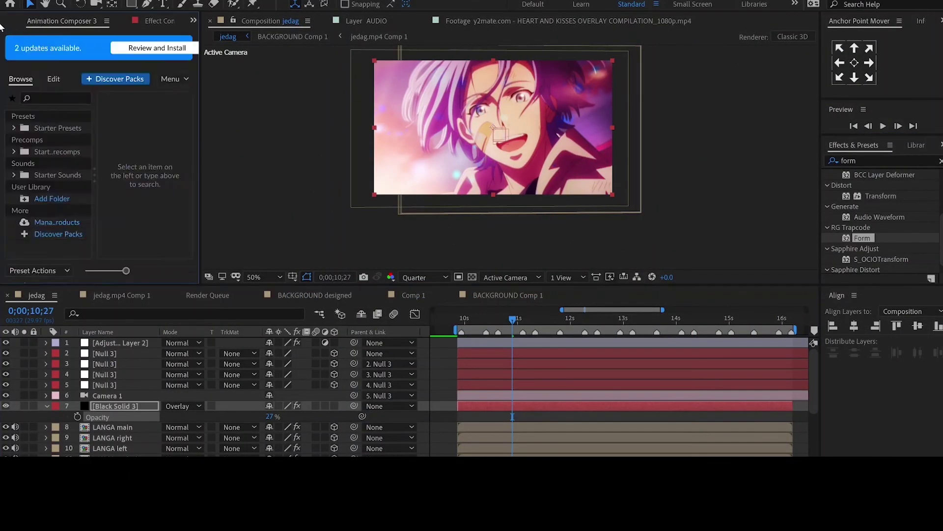
# Add the heart crown overlay footage above LANGA main and set its blending mode to Screen.
pyautogui.click(69, 169)
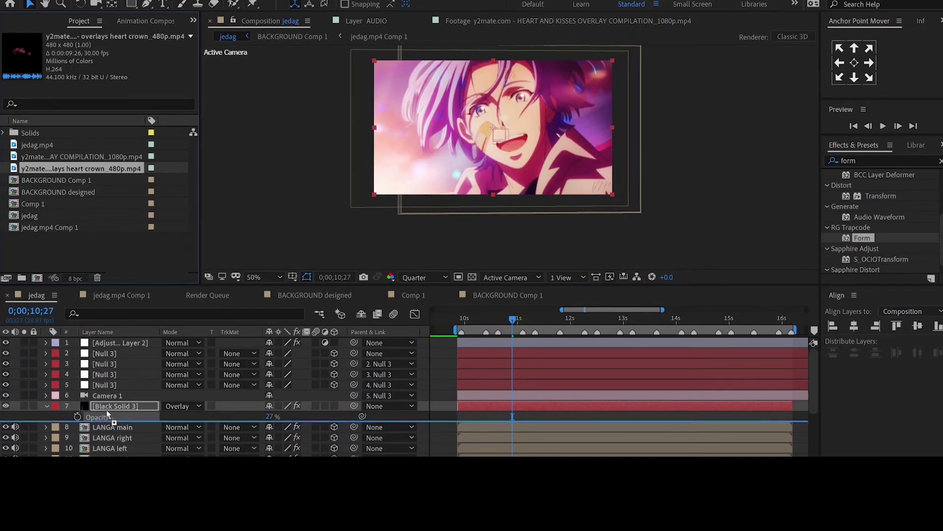
pyautogui.moveTo(107, 414); pyautogui.dragTo(526, 431)
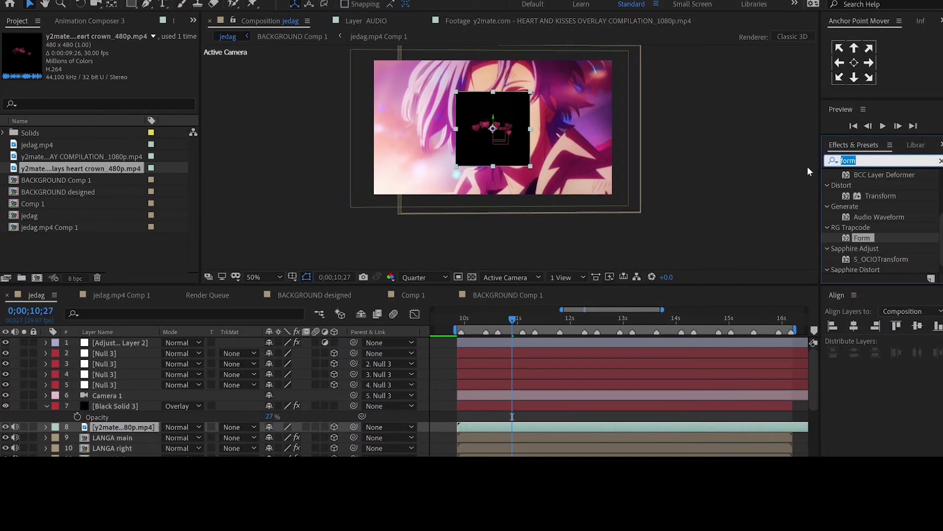
pyautogui.click(180, 427)
pyautogui.click(194, 126)
# Apply S_HueSatBright to the heart crown overlay with a Hue Shift of 0.790.
pyautogui.doubleClick(867, 162)
pyautogui.write('hue')
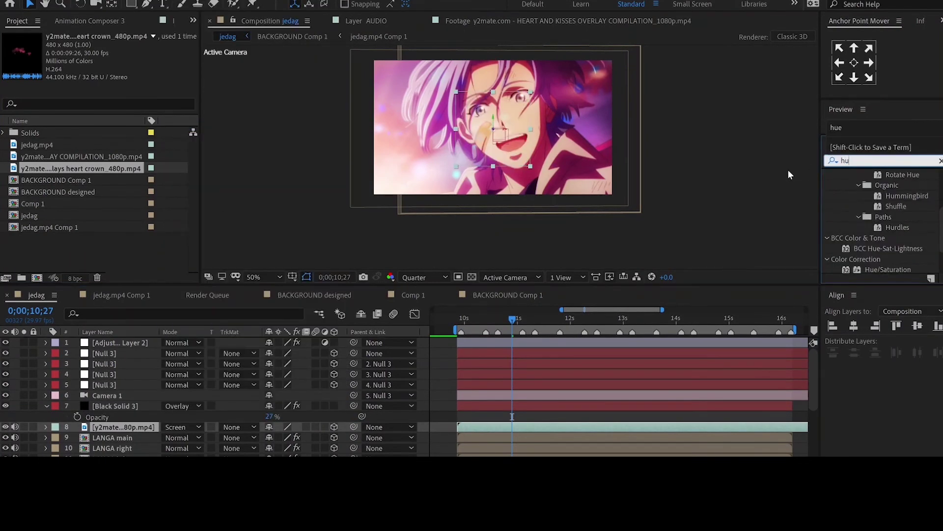
pyautogui.doubleClick(891, 267)
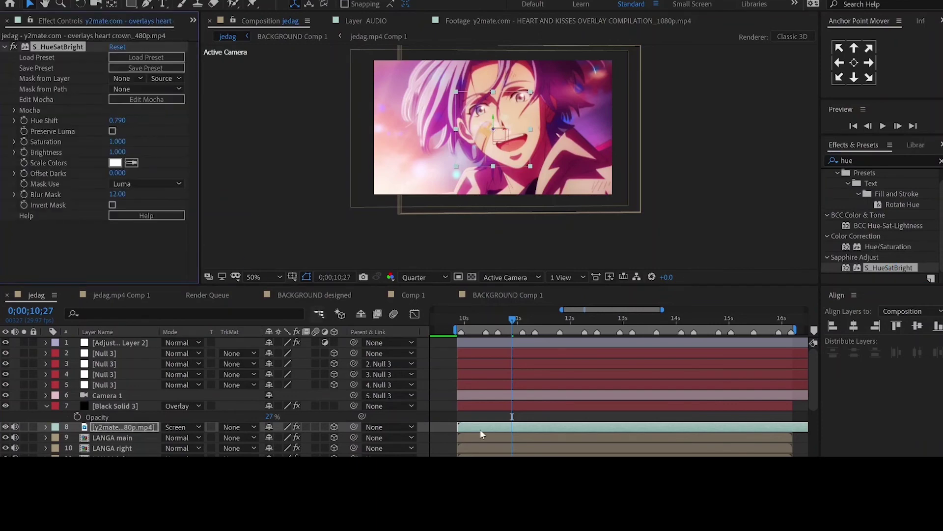
# Scale the heart crown overlay to 262% and move it up over the character's head.
pyautogui.press('s')
pyautogui.moveTo(409, 428); pyautogui.dragTo(410, 428)
pyautogui.moveTo(503, 182); pyautogui.dragTo(502, 131)
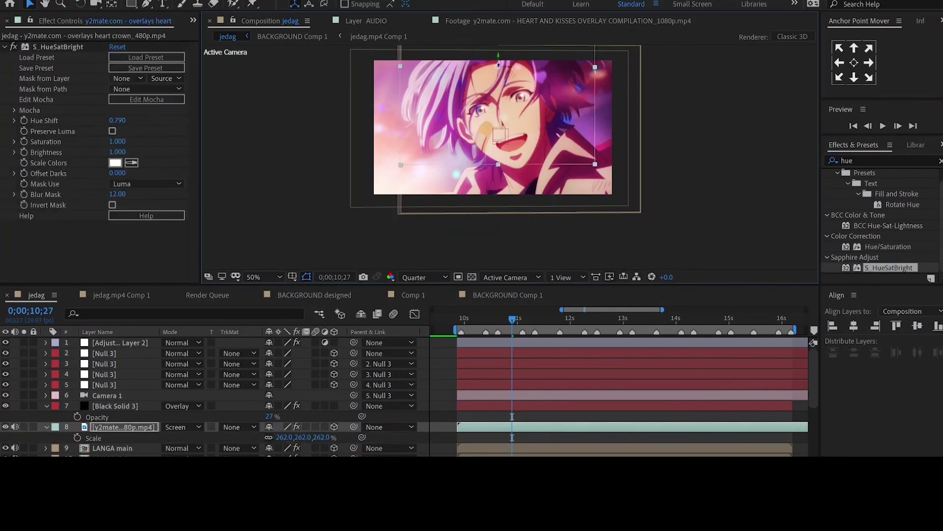
# Rotate the heart crown overlay to -15° in Z and reposition it to follow the tilt of the head.
pyautogui.press('r')
pyautogui.scroll(-1, 278, 437)
pyautogui.moveTo(282, 437); pyautogui.dragTo(278, 438)
pyautogui.moveTo(523, 147)
pyautogui.mouseDown()
pyautogui.moveTo(512, 144)
pyautogui.moveTo(520, 135)
pyautogui.mouseUp()
pyautogui.moveTo(280, 436); pyautogui.dragTo(271, 437)
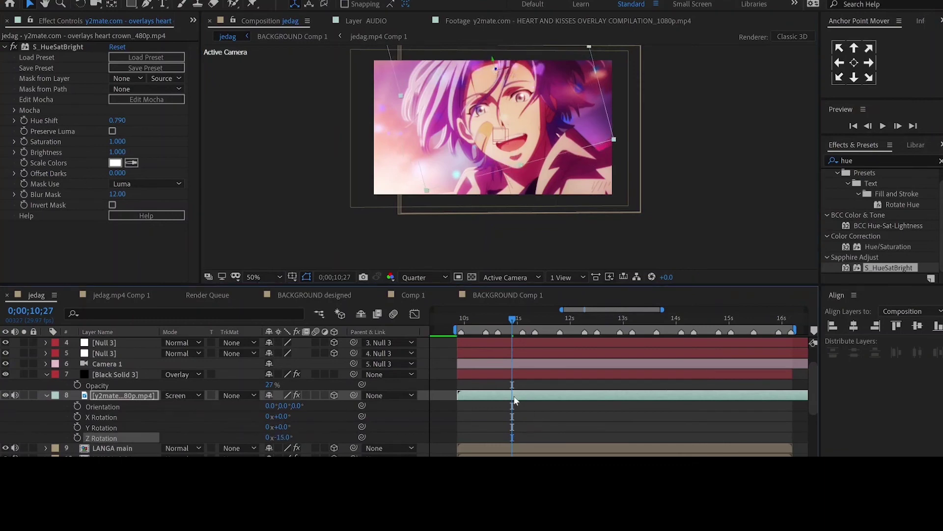
# Start the heart crown overlay at 0;00;13;19 and duplicate the layer three times.
pyautogui.click(656, 320)
pyautogui.hotkey('alt', '[')
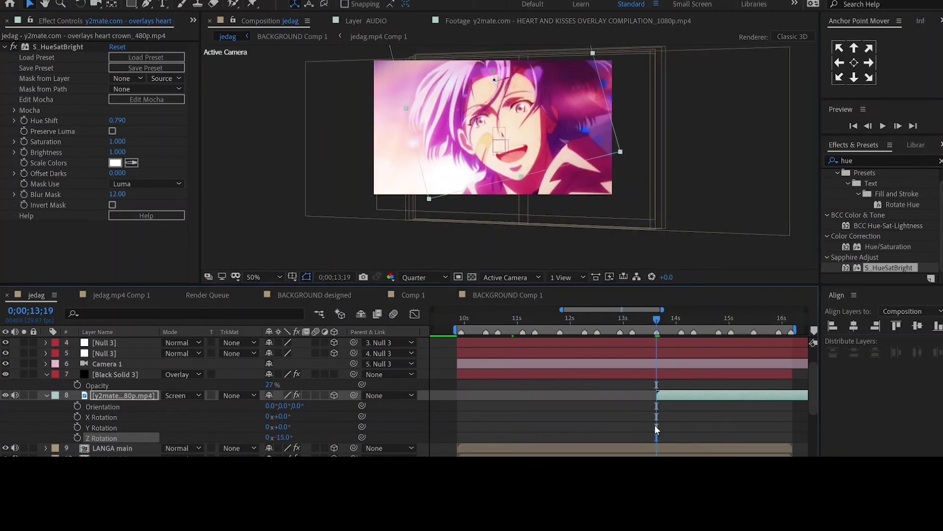
pyautogui.hotkey('ctrl', 'd')
pyautogui.hotkey('ctrl', 'd')
pyautogui.hotkey('ctrl', 'd')
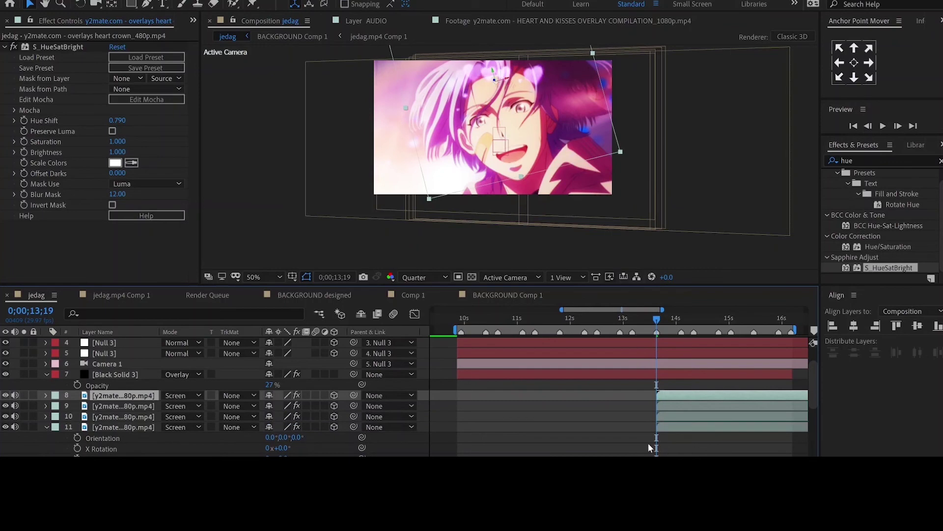
# Add the HEART AND KISSES OVERLAY COMPILATION footage on top of BACKGROUND Comp 1 and set its blending mode to Screen.
pyautogui.click(6, 21)
pyautogui.click(486, 295)
pyautogui.moveTo(74, 156); pyautogui.dragTo(432, 342)
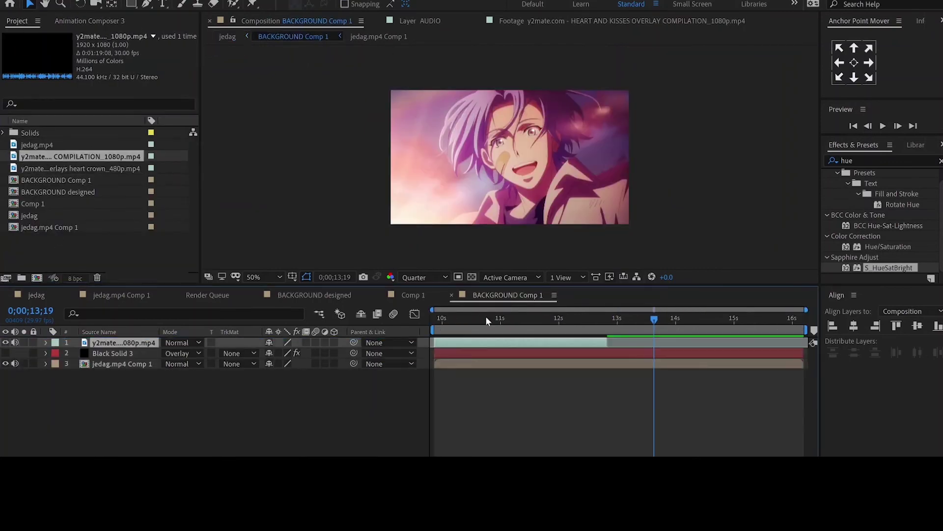
pyautogui.press('space')
pyautogui.click(182, 342)
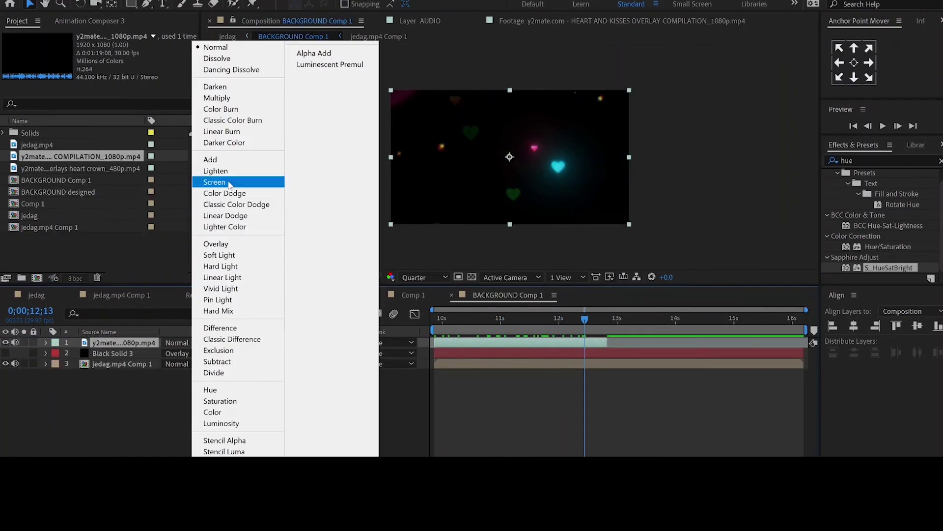
pyautogui.click(215, 182)
# Keep a single hearts compilation layer starting at 0;00;13;19 in BACKGROUND Comp 1 and duplicate it four times.
pyautogui.click(608, 318)
pyautogui.hotkey('ctrl', 'shift', 'd')
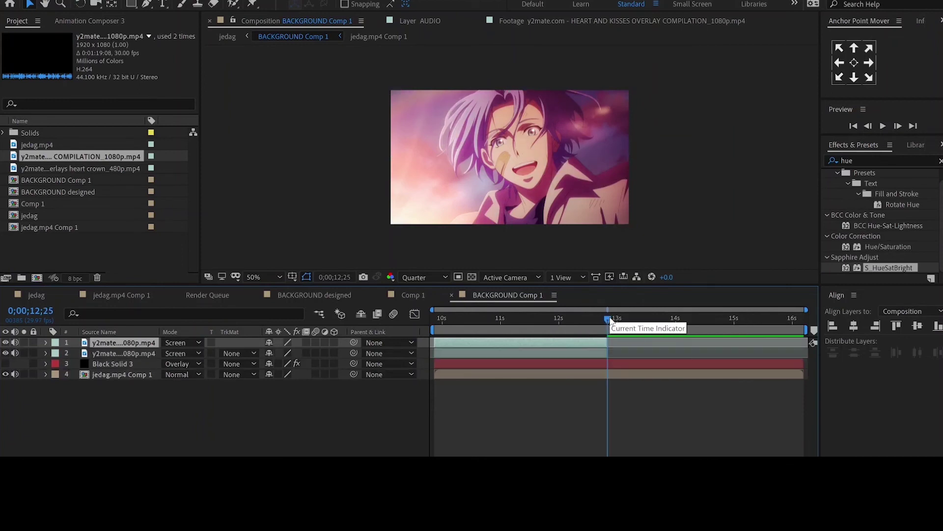
pyautogui.press('Delete')
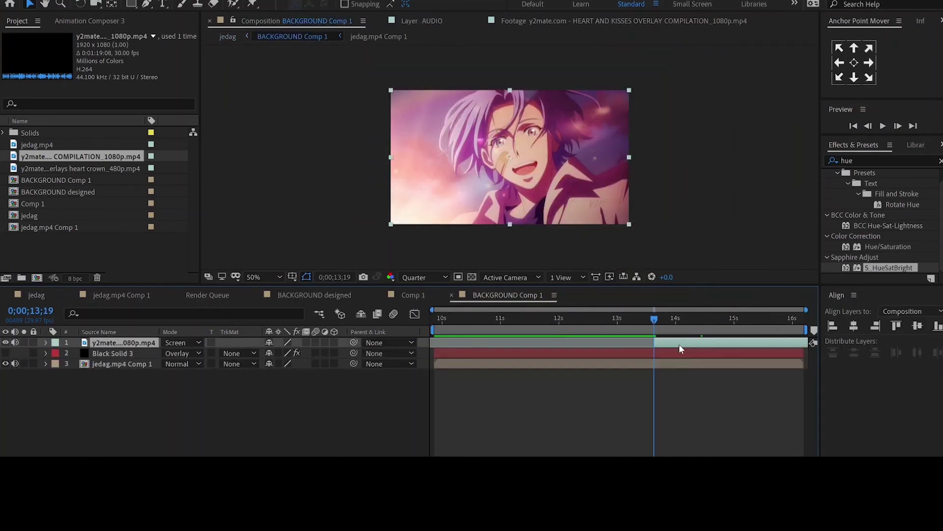
pyautogui.hotkey('ctrl', 'd')
pyautogui.hotkey('ctrl', 'd')
pyautogui.hotkey('ctrl', 'd')
pyautogui.hotkey('ctrl', 'd')
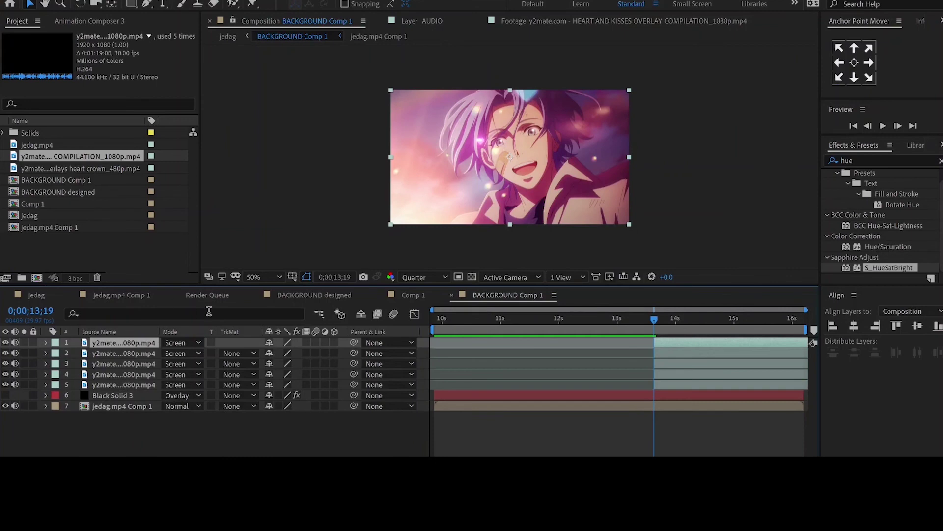
# Apply the Tint effect to the LANGA main 3 layer in the jedag composition.
pyautogui.click(36, 294)
pyautogui.scroll(-3, 704, 383)
pyautogui.click(122, 428)
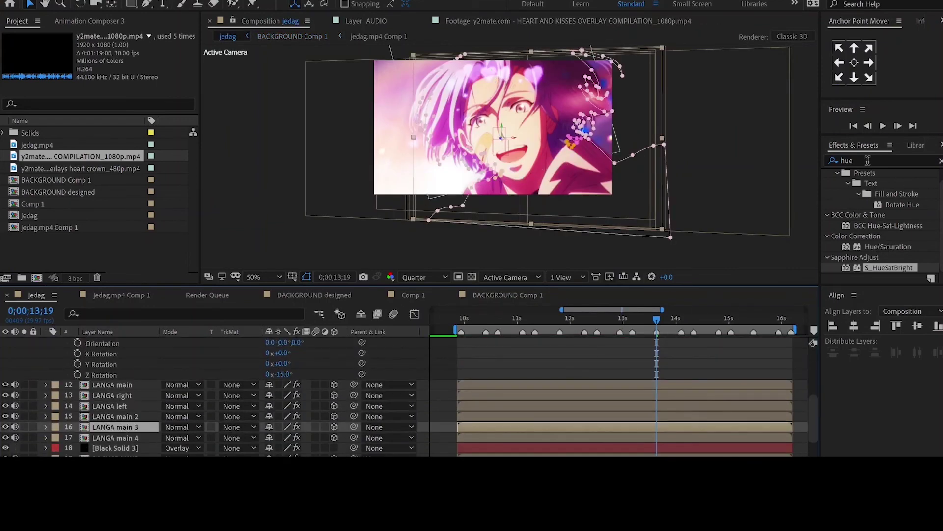
pyautogui.click(866, 160)
pyautogui.write('tint')
pyautogui.doubleClick(868, 229)
# Try the S_Glow effect on the LANGA main 3 layer.
pyautogui.doubleClick(846, 161)
pyautogui.write('glow')
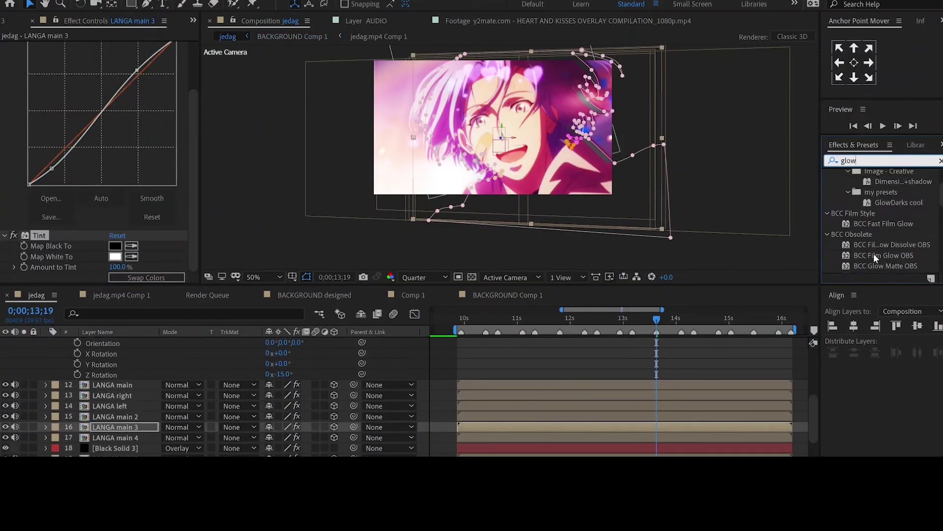
pyautogui.scroll(-5, 874, 253)
pyautogui.click(872, 263)
pyautogui.doubleClick(872, 263)
pyautogui.hotkey('ctrl', 'z')
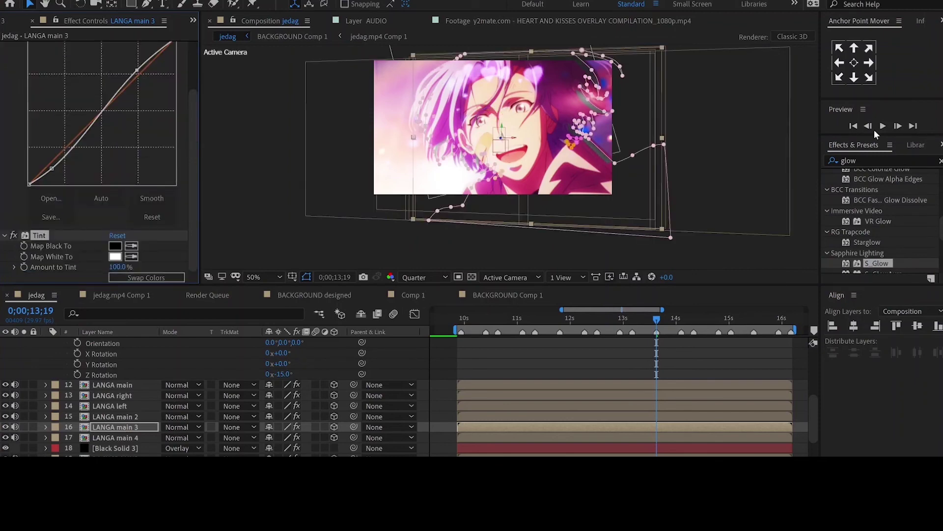
# Preview the jedag composition and enable motion blur for the composition and all its layers.
pyautogui.click(883, 126)
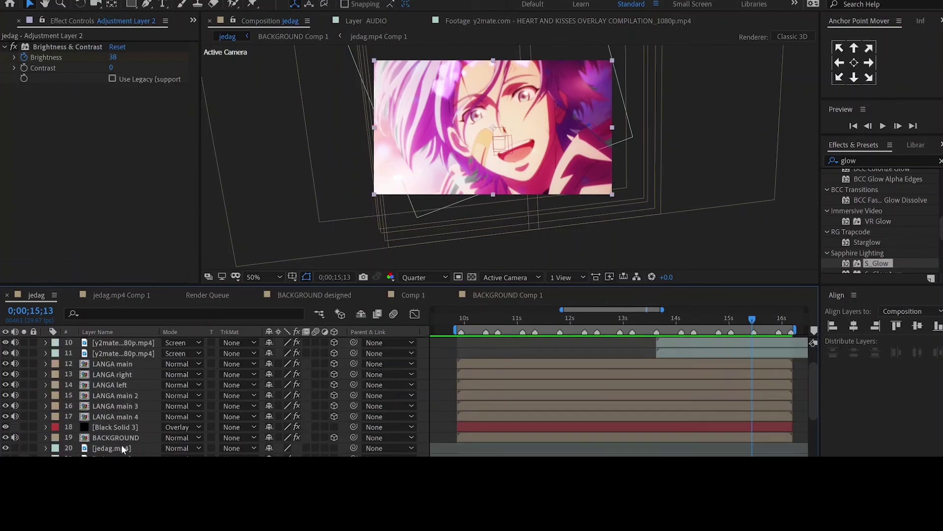
pyautogui.scroll(7, 503, 379)
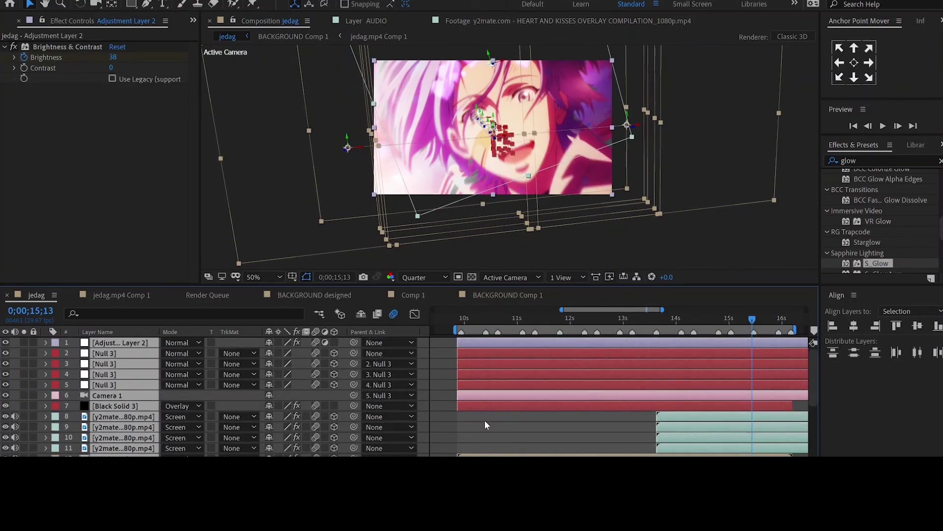
pyautogui.click(484, 421)
# Find the RSMB effect for Adjustment Layer 2.
pyautogui.click(616, 346)
pyautogui.click(849, 161)
pyautogui.write('rsmb')
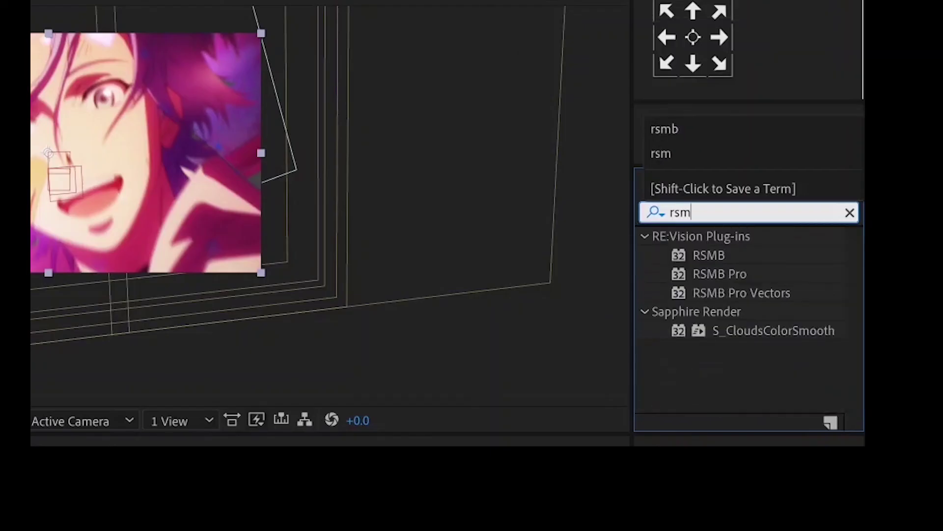